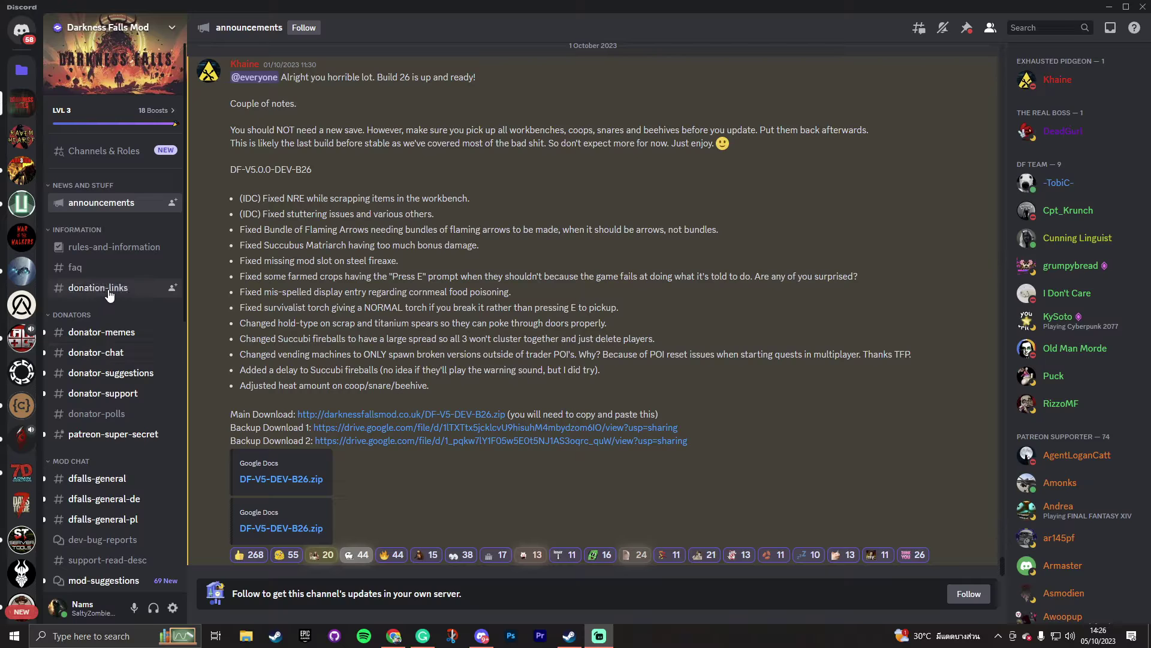
Check which game versions the stable Darkness Falls release supports in the rules-and-information channel, and return to announcements
left_click(93, 256)
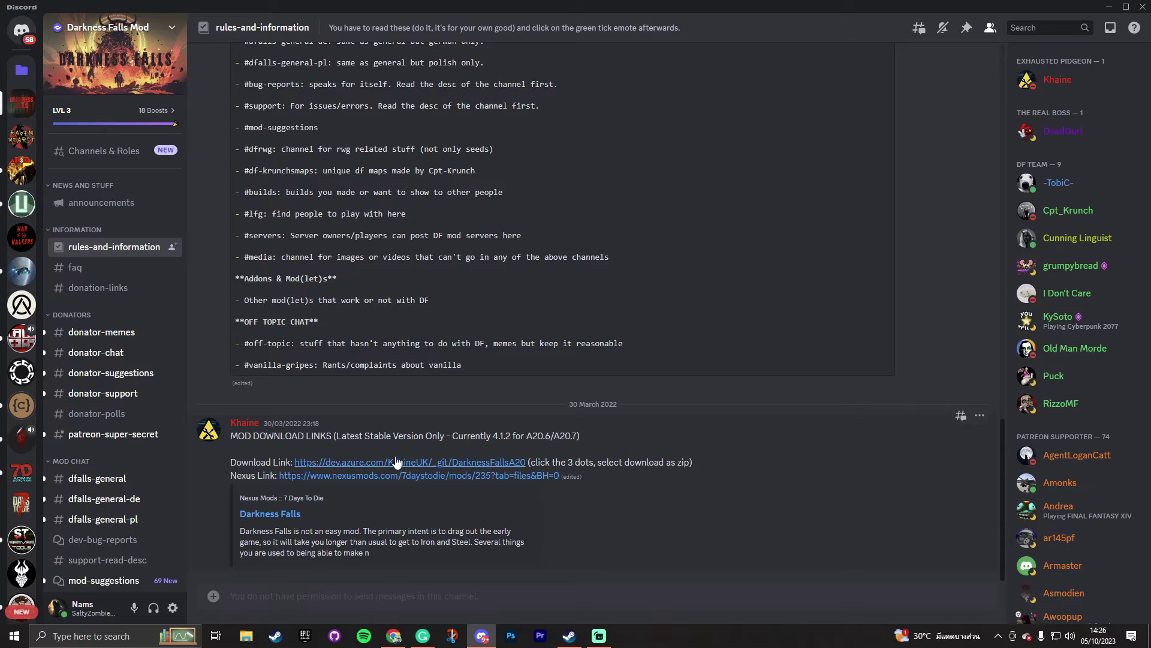
left_click_drag(513, 436, 574, 436)
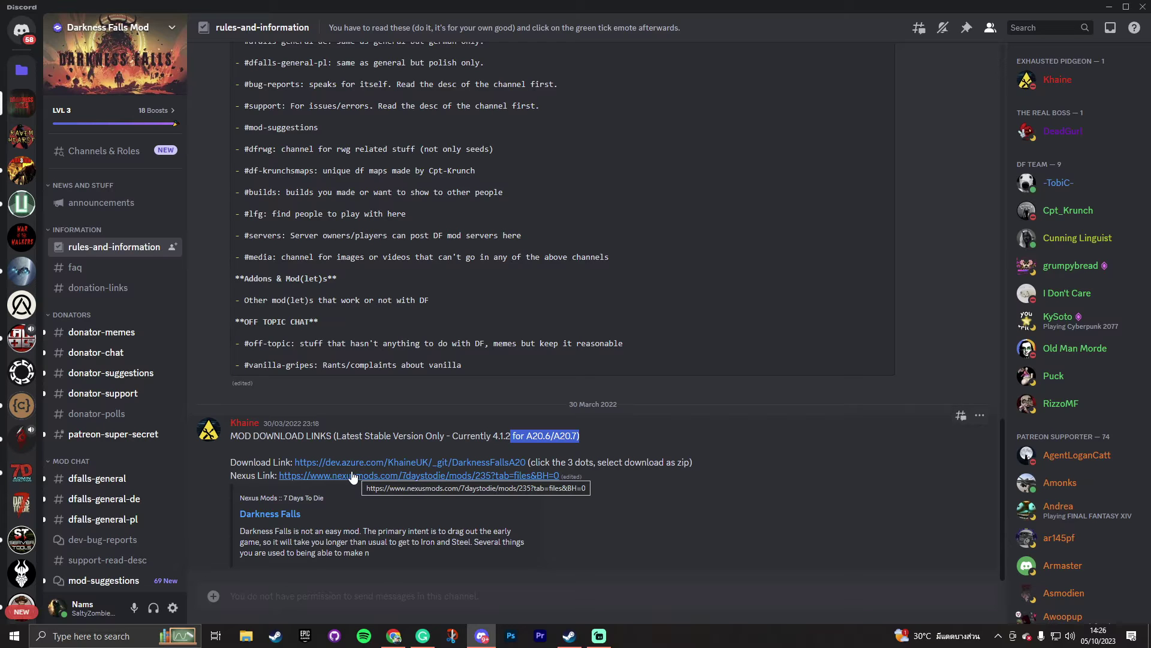
left_click(102, 203)
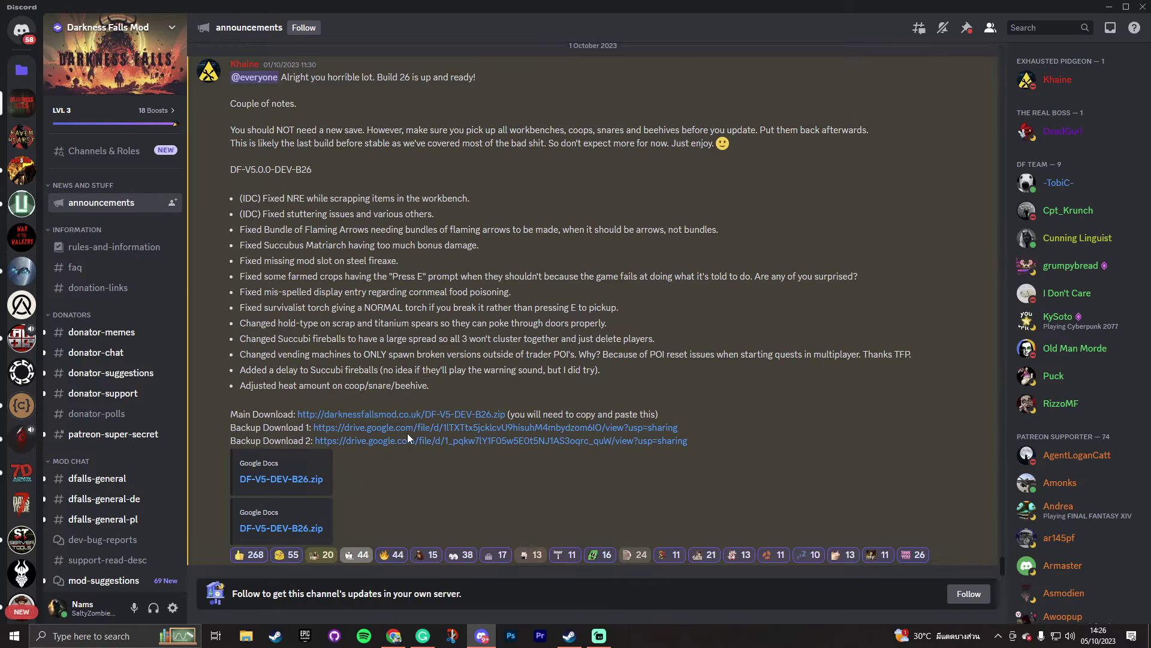
Look through the Ravenhearst server for its mod download links
left_click(29, 142)
scroll(107, 393, "down", 5)
scroll(106, 393, "up", 5)
scroll(338, 393, "up", 4)
scroll(339, 393, "down", 4)
Review the download links channels of War3zuk's Server and the War of the Walkers server
left_click(28, 175)
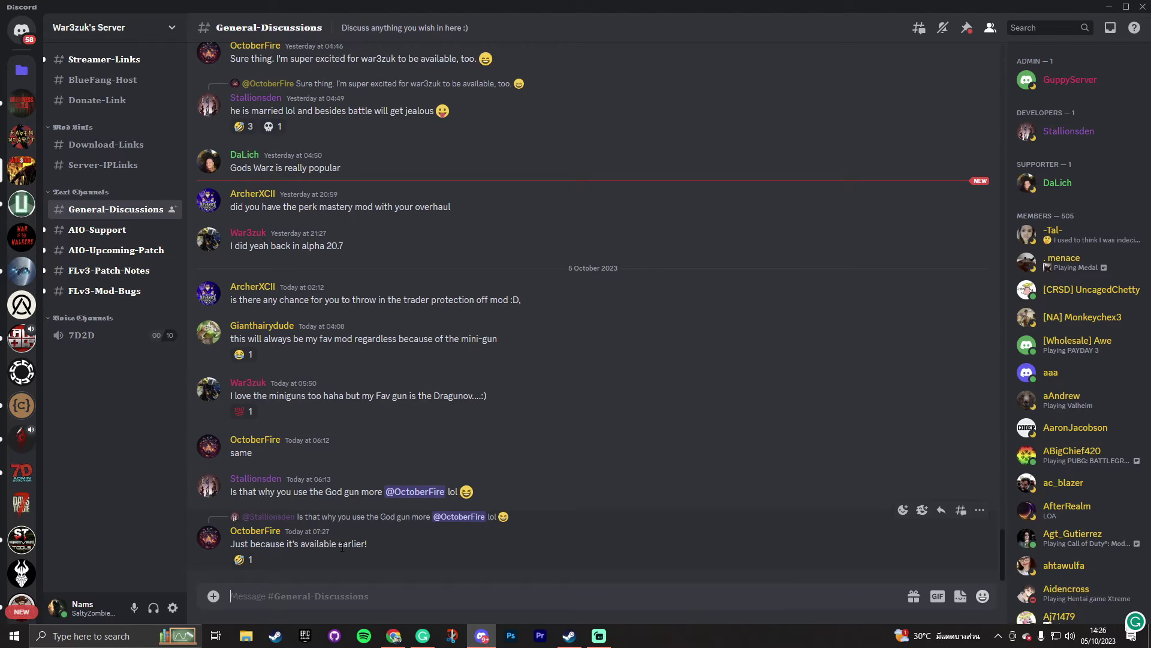
left_click(101, 150)
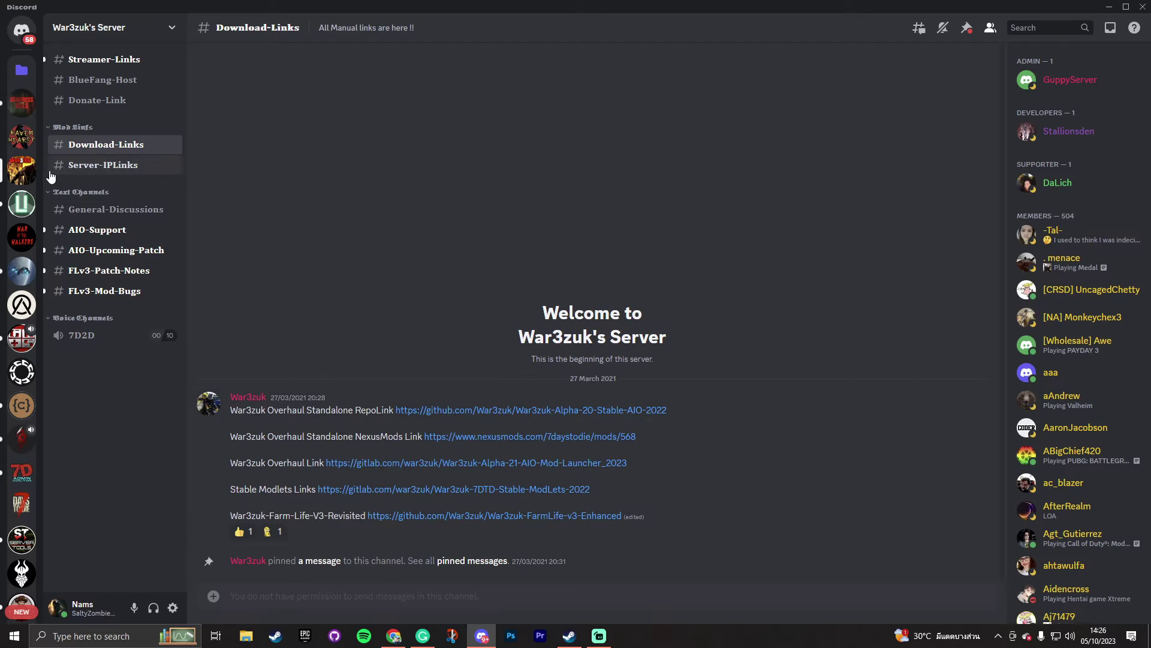
left_click(22, 238)
scroll(125, 290, "up", 2)
left_click(117, 225)
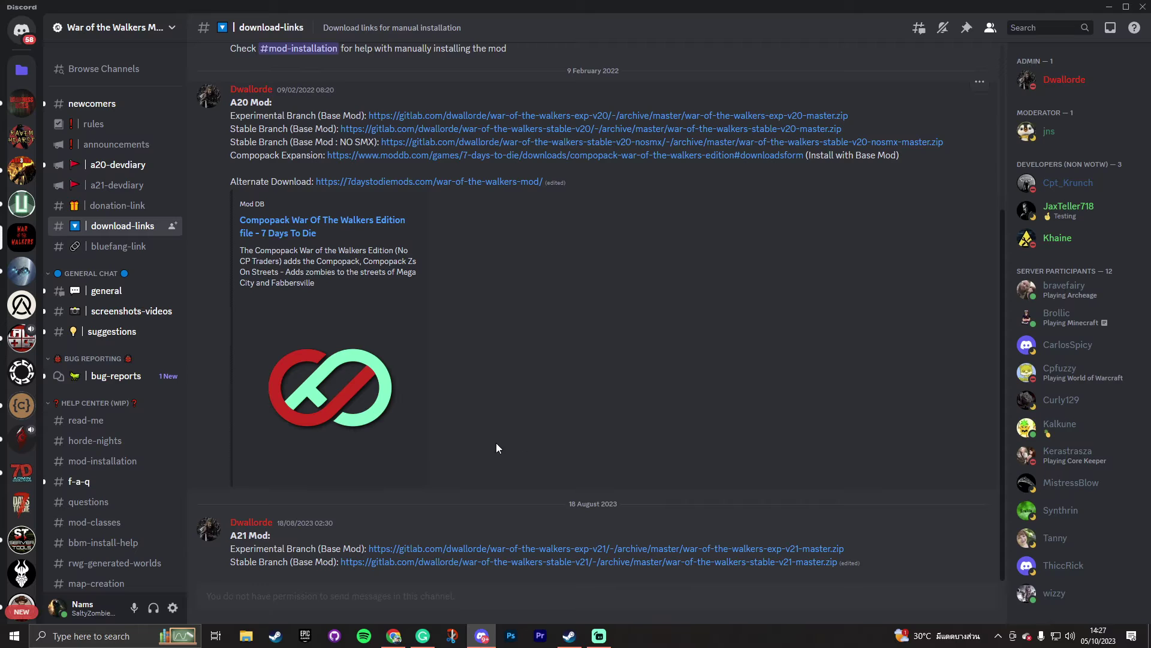
Revisit the Ravenhearst download links, and bring up the zip download option in District Zero's stable Azure DevOps repository
key("alt+Left")
left_click(17, 143)
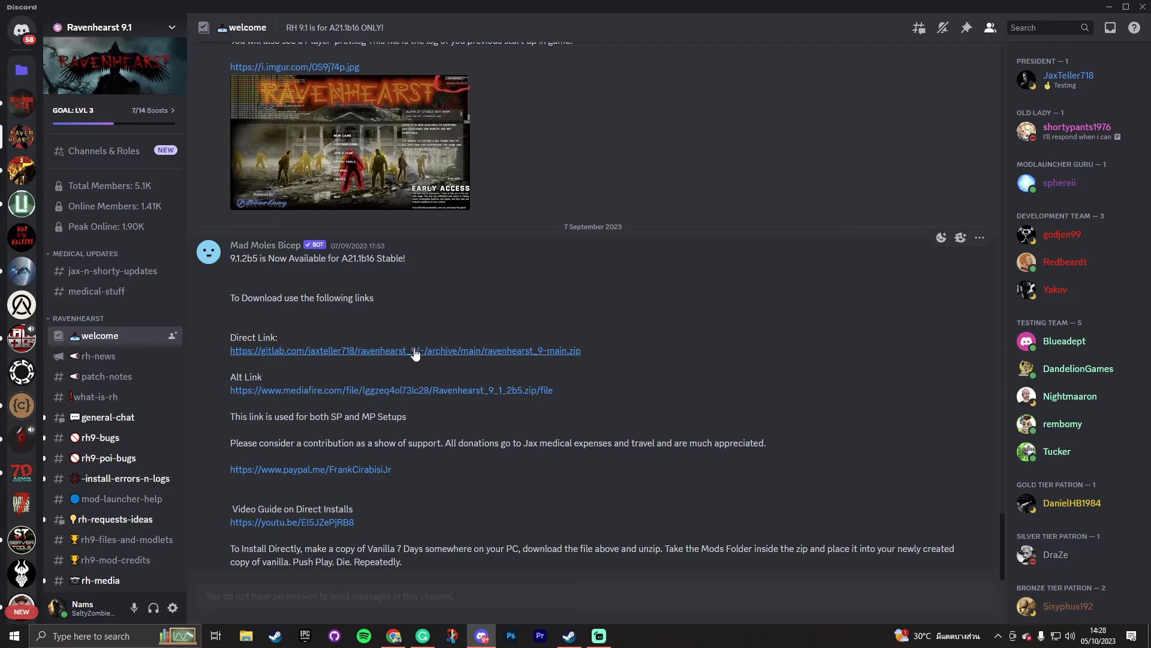
left_click(22, 273)
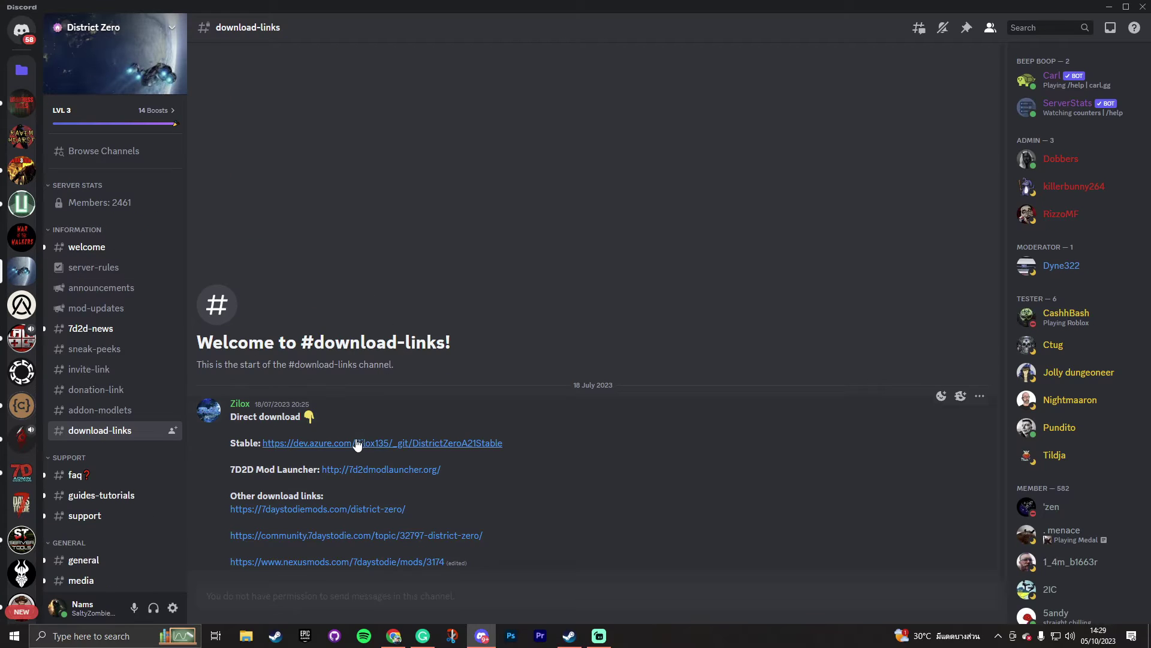
left_click(316, 449)
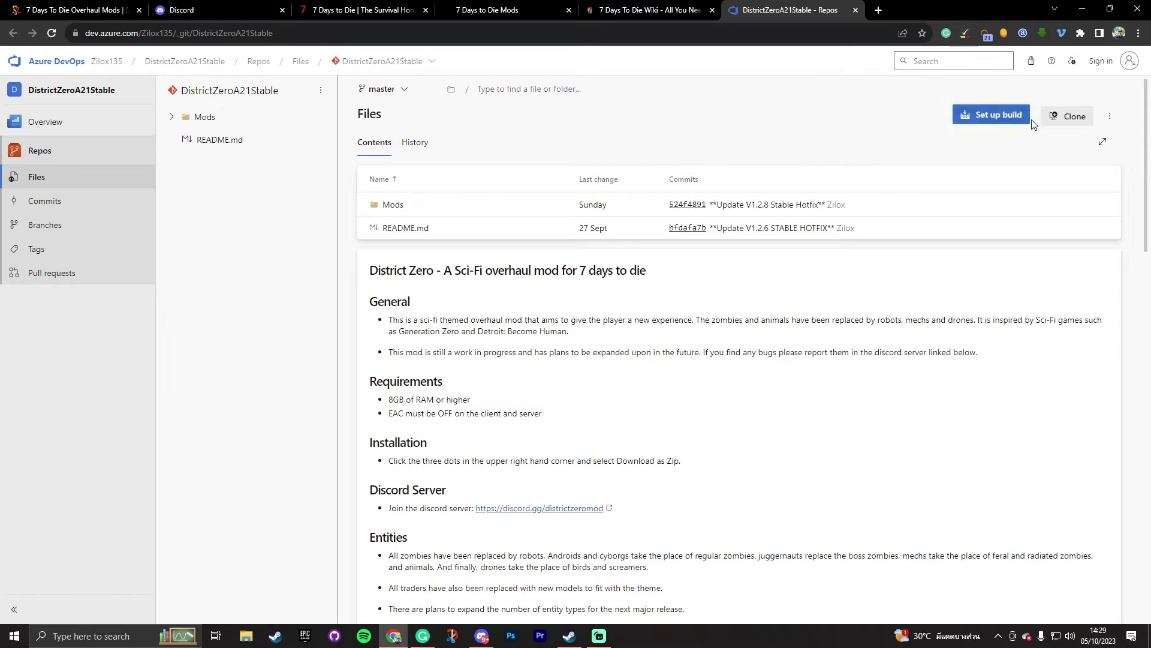
left_click(1111, 117)
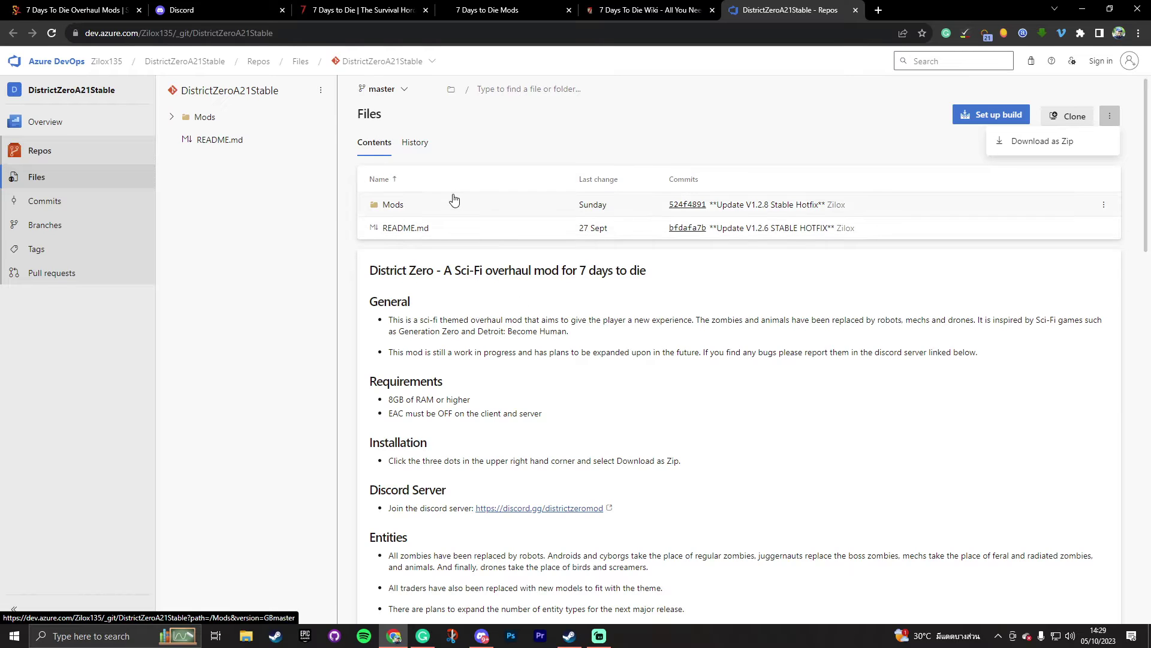
Switch to Steam and browse the local files of 7 Days to Die
left_click(276, 636)
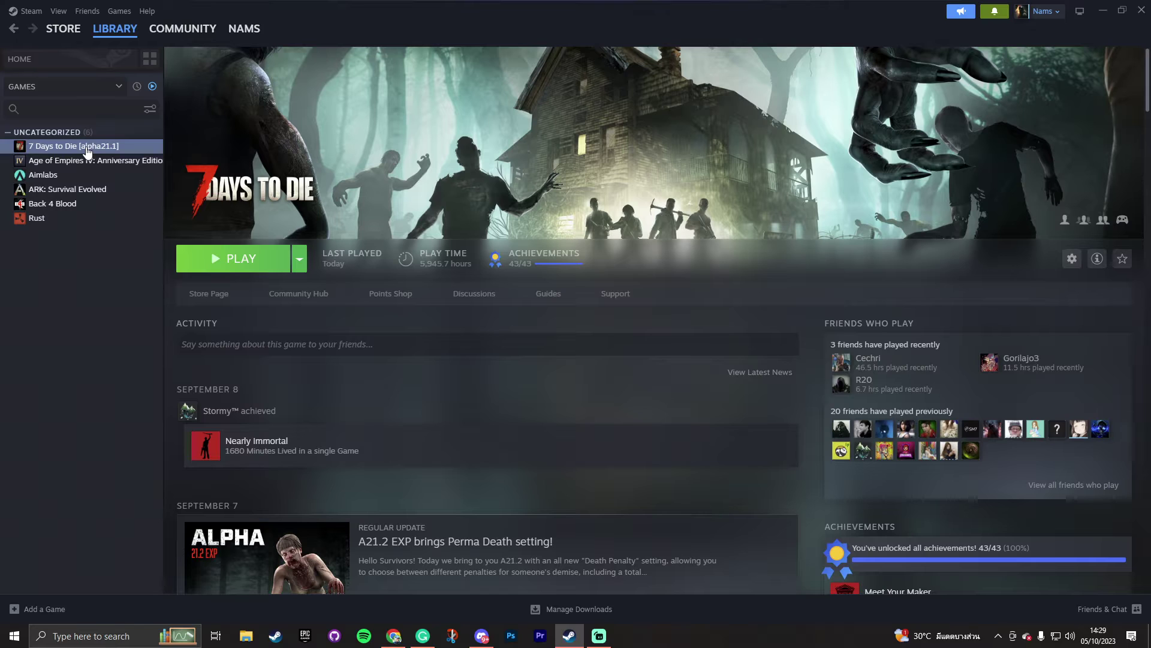
right_click(87, 150)
mouse_move(119, 223)
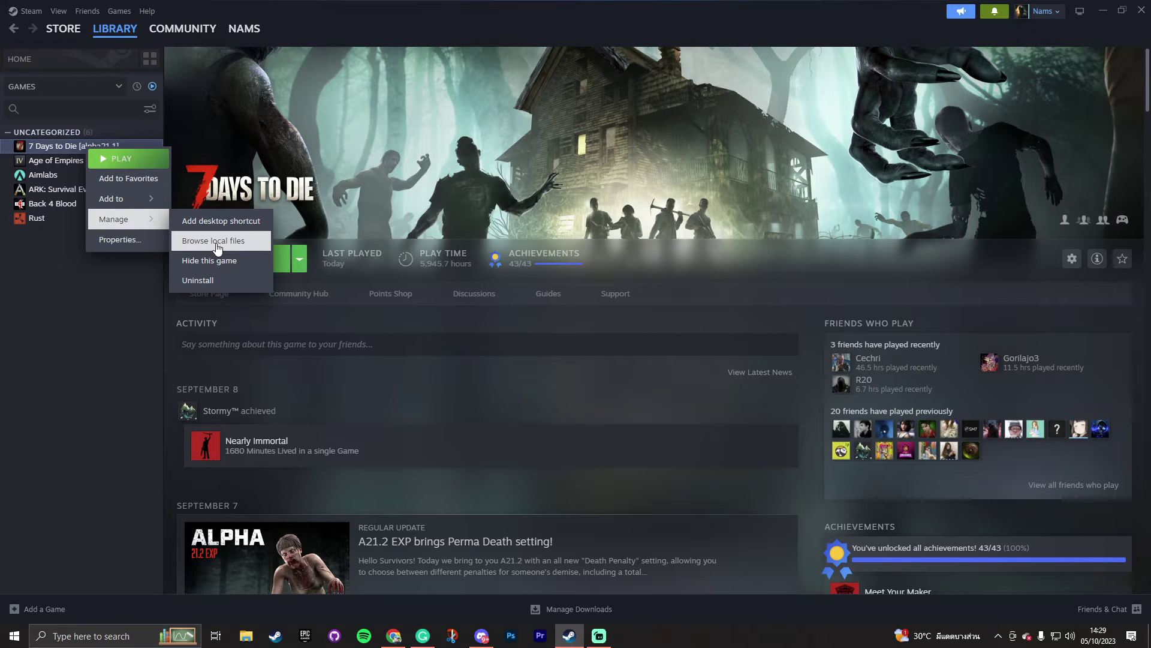
left_click(234, 246)
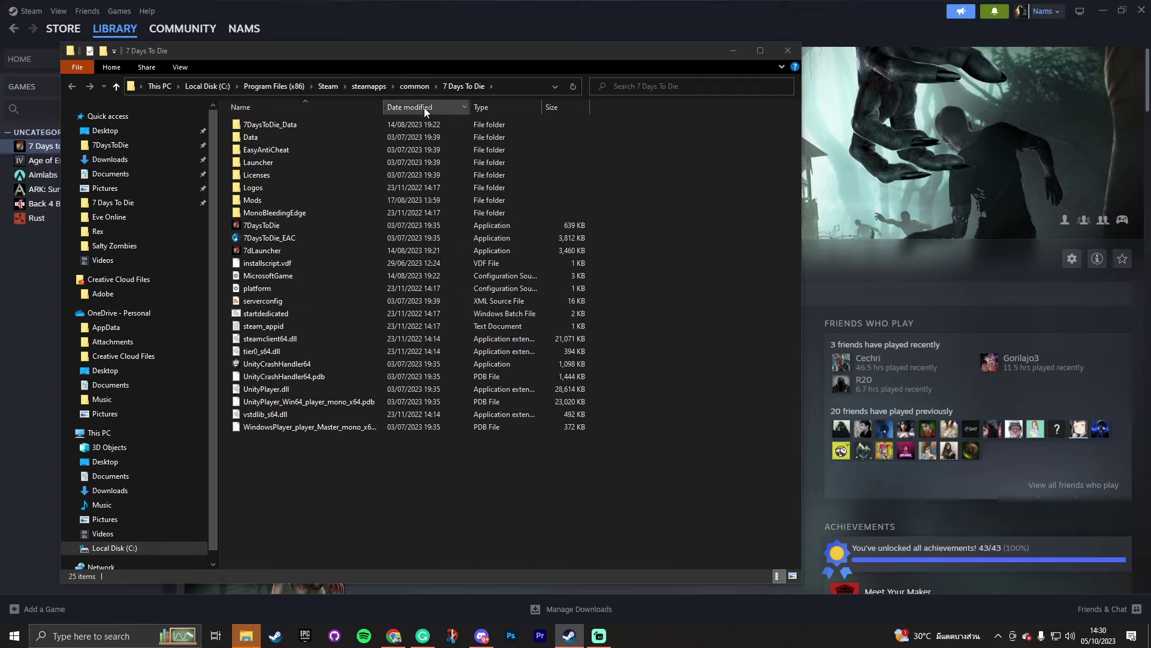
Duplicate the 7 Days To Die game folder inside Steam's common folder
left_click(420, 86)
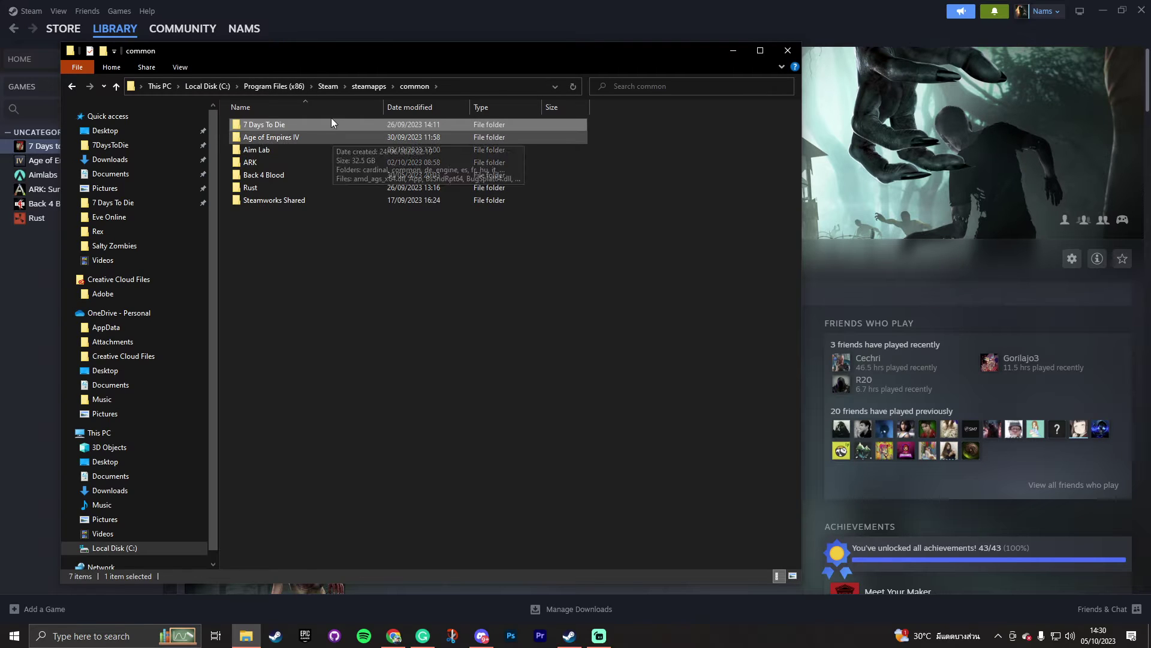
left_click_drag(314, 58, 470, 53)
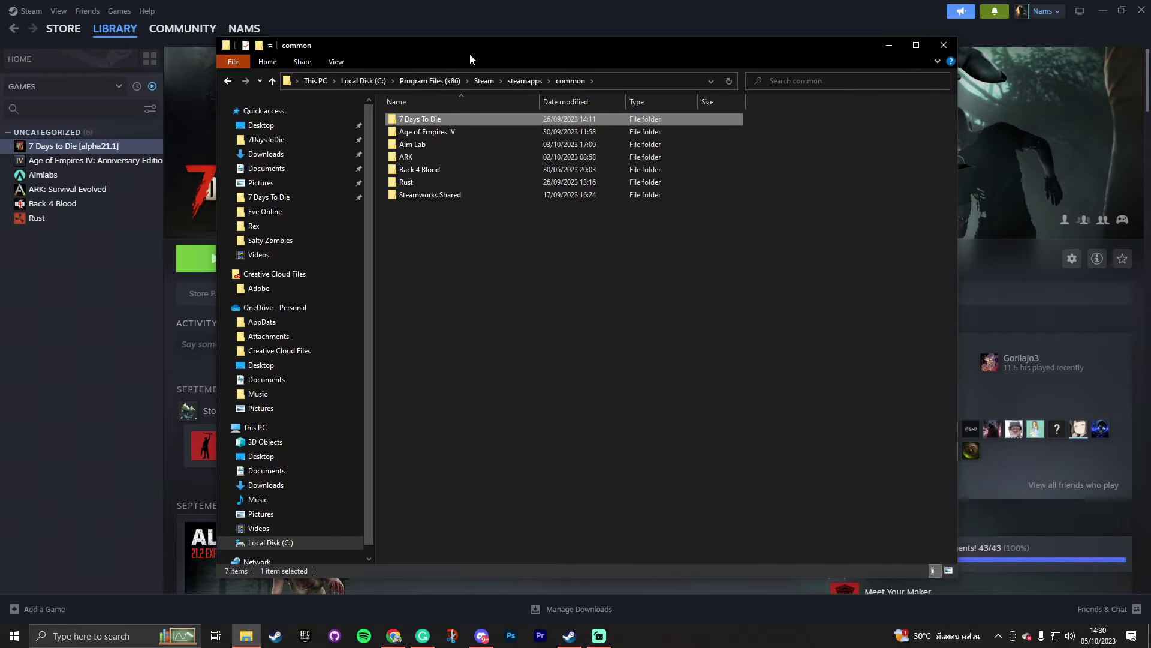
right_click(458, 118)
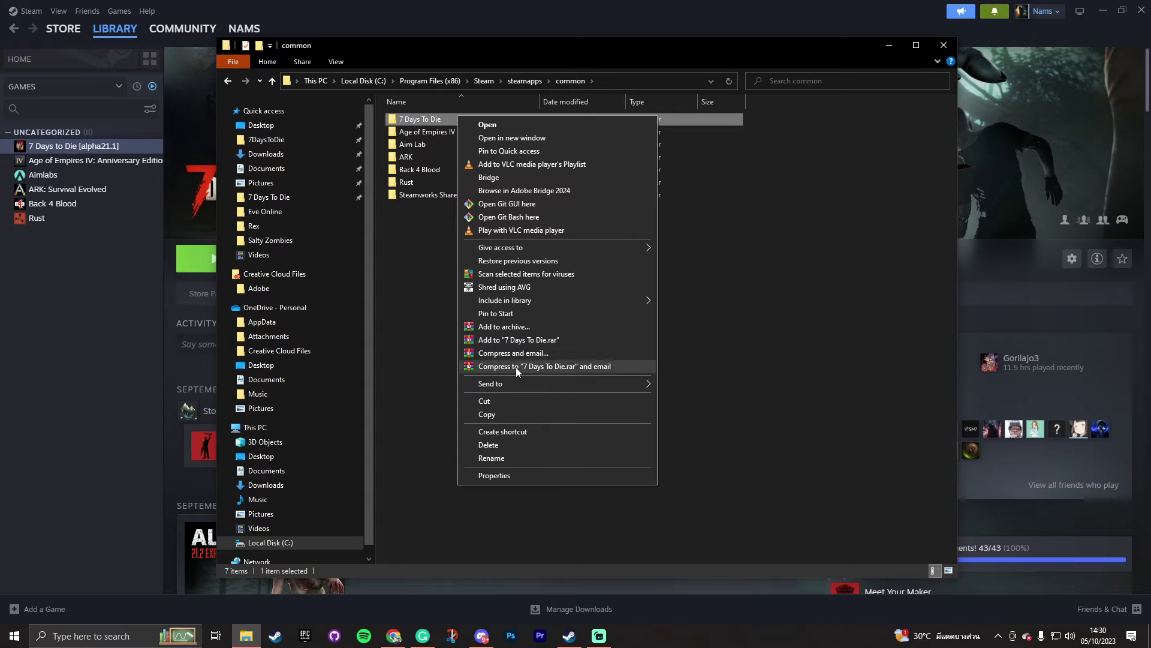
left_click(513, 414)
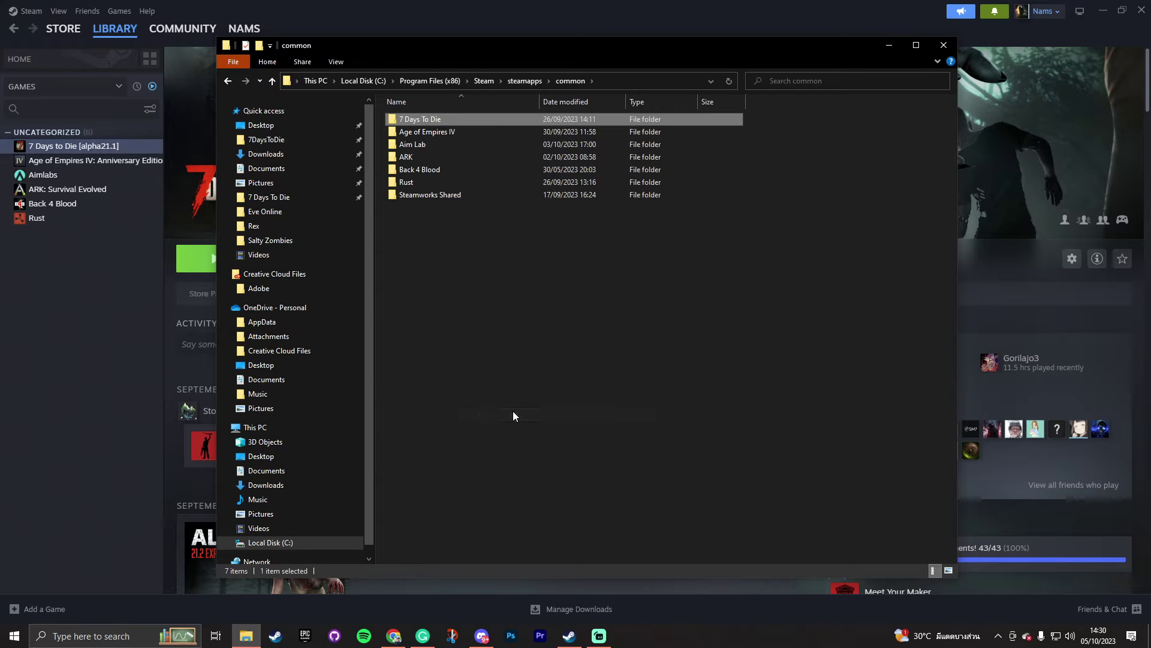
right_click(461, 292)
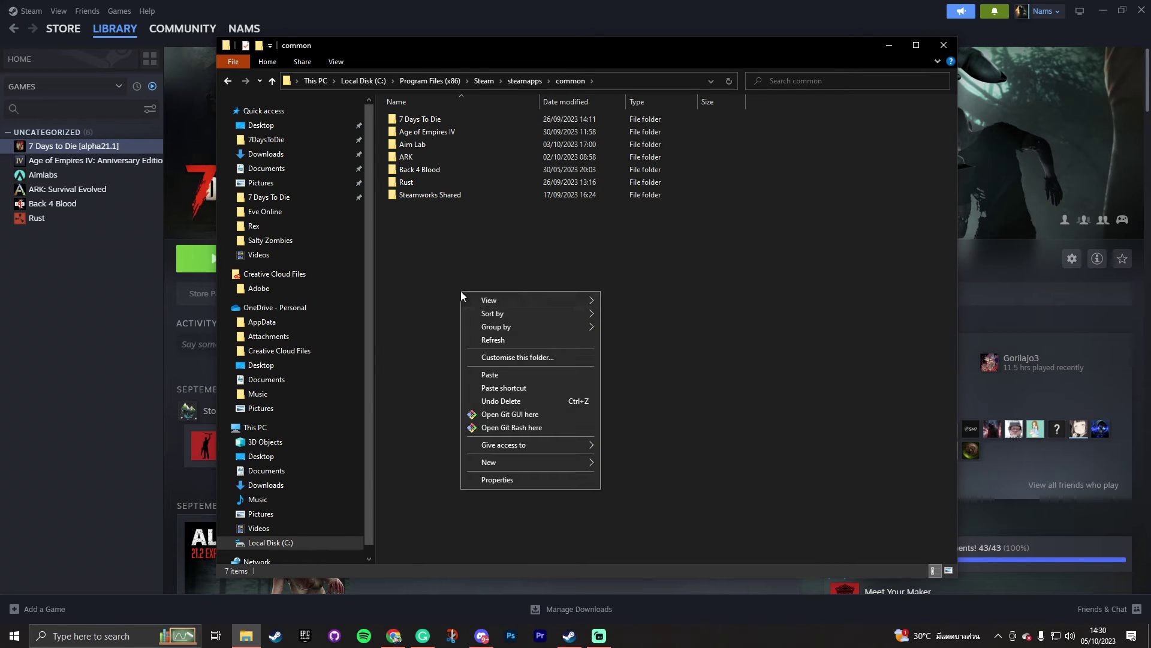
left_click(513, 373)
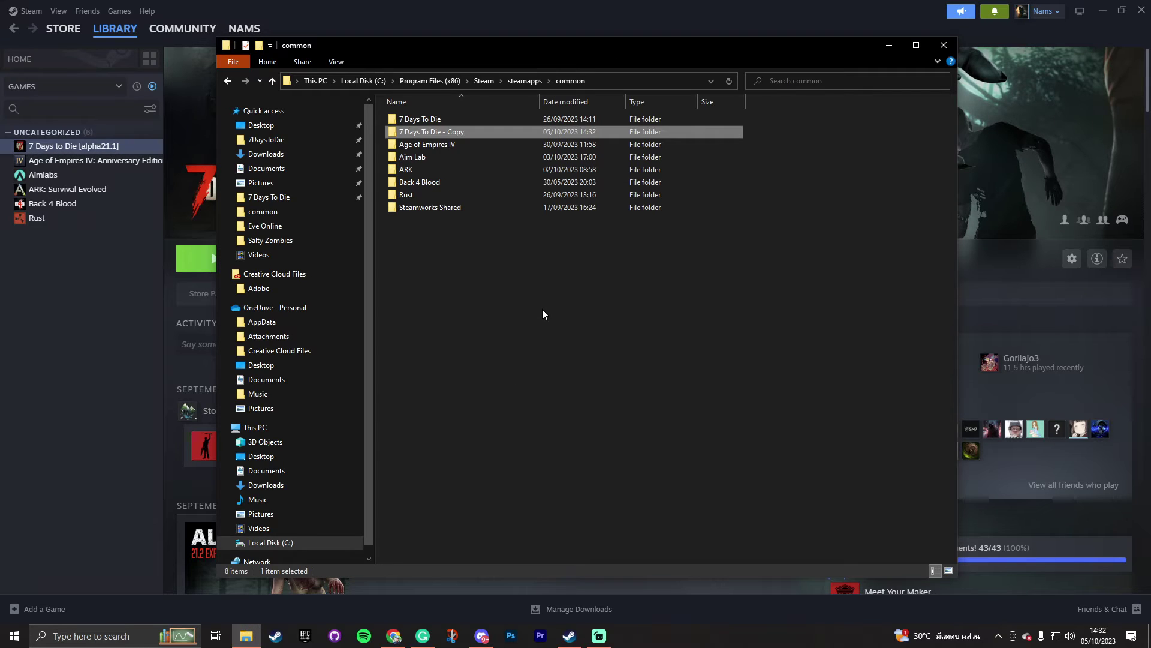
Rename the copied game folder to Ravenhearst and select the original 7 Days To Die folder
right_click(480, 132)
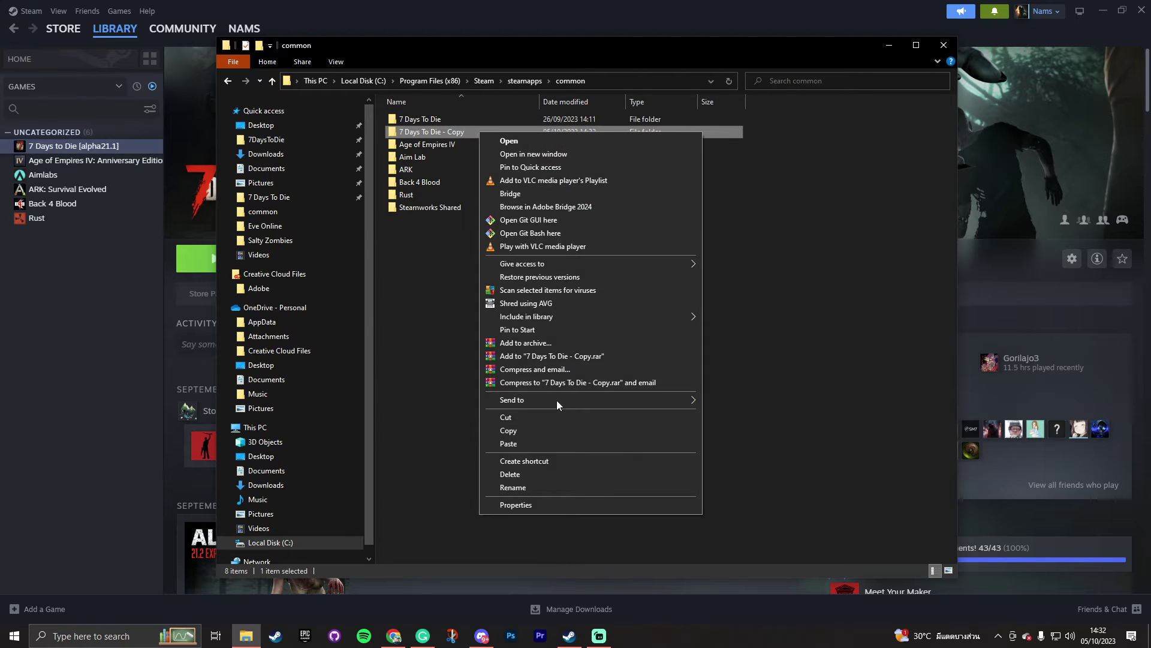
left_click(547, 486)
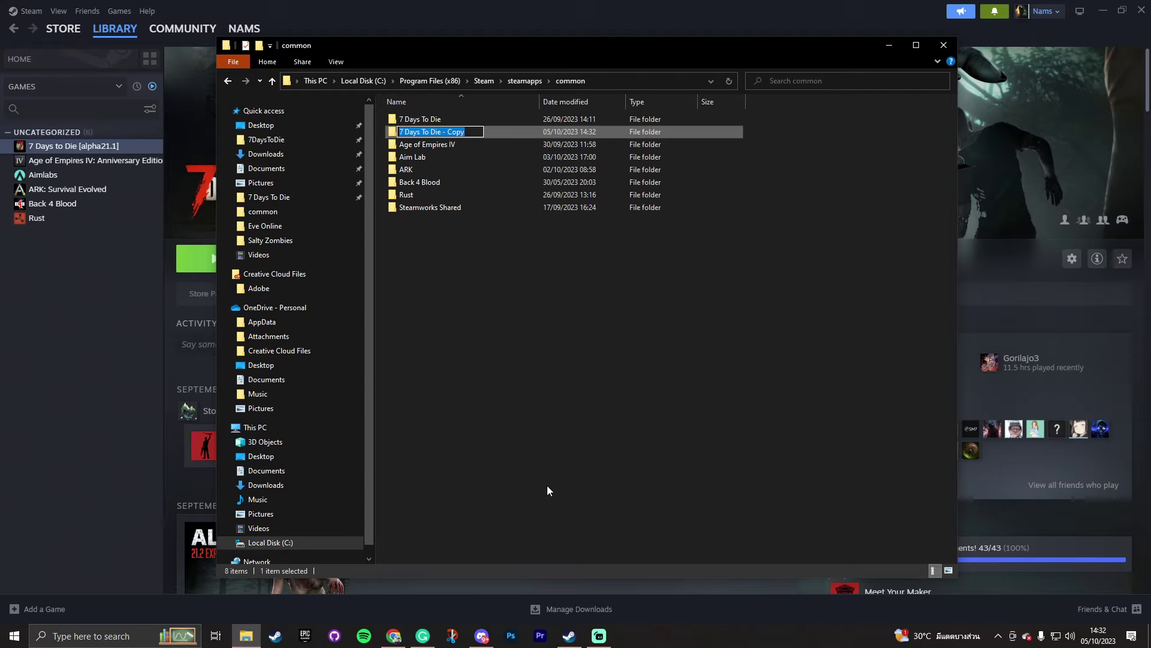
type("Ravenhearst")
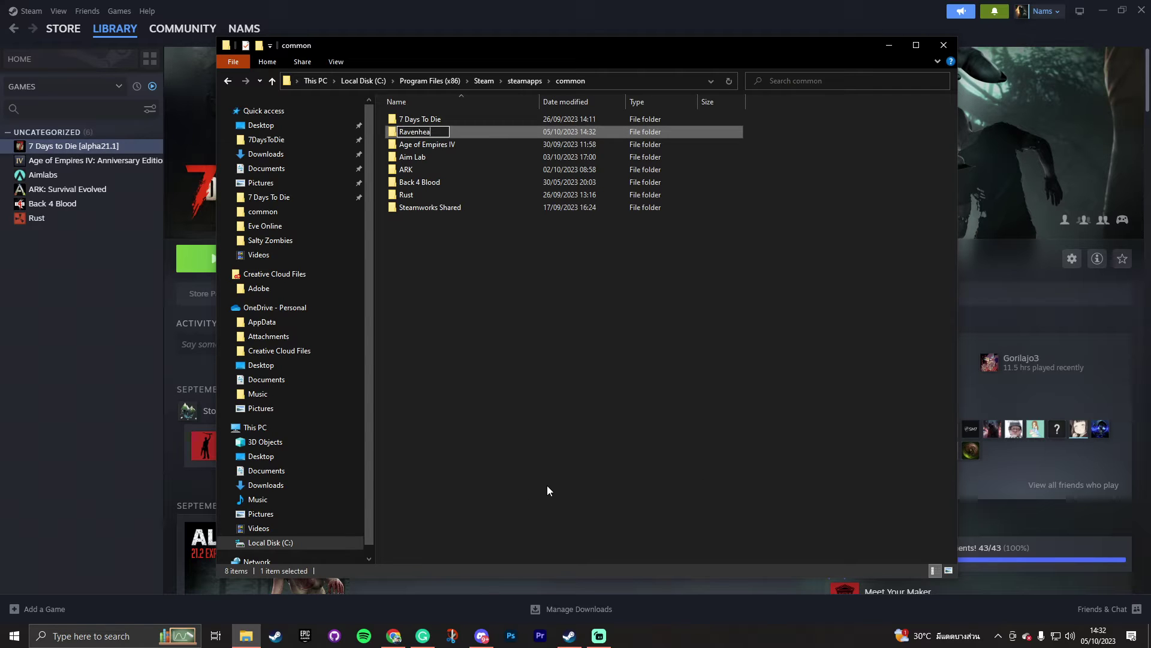
key("Return")
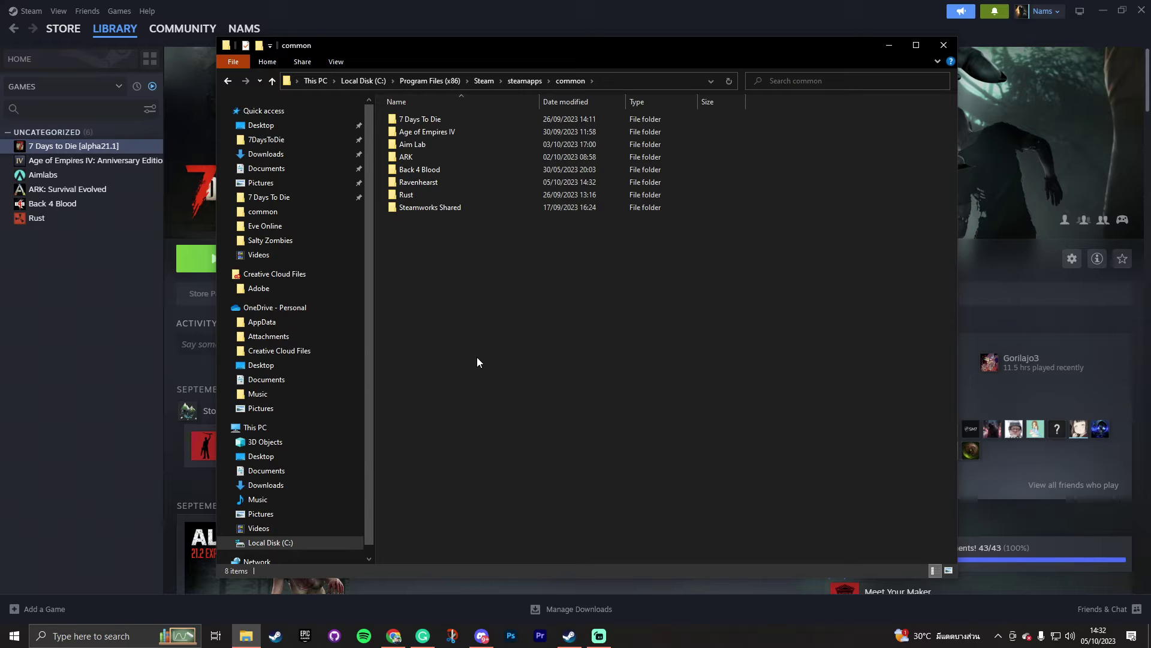
left_click(422, 119)
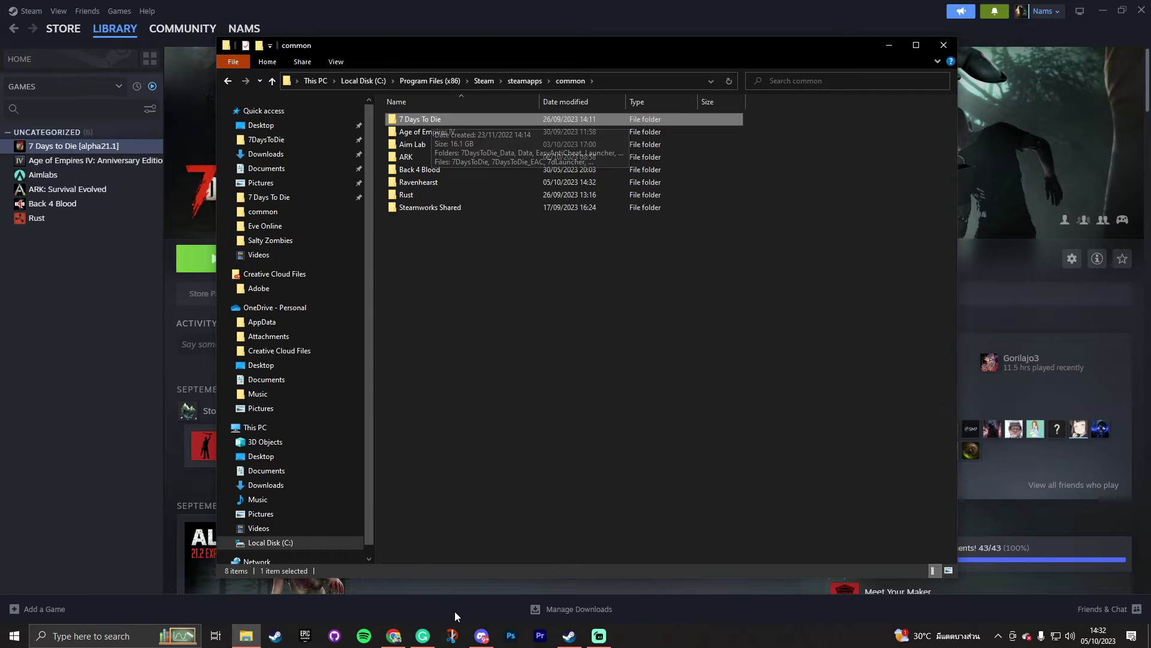
Compare the Darkness Falls build announcement in Discord with the 7 Days to Die update news in Steam
left_click(482, 636)
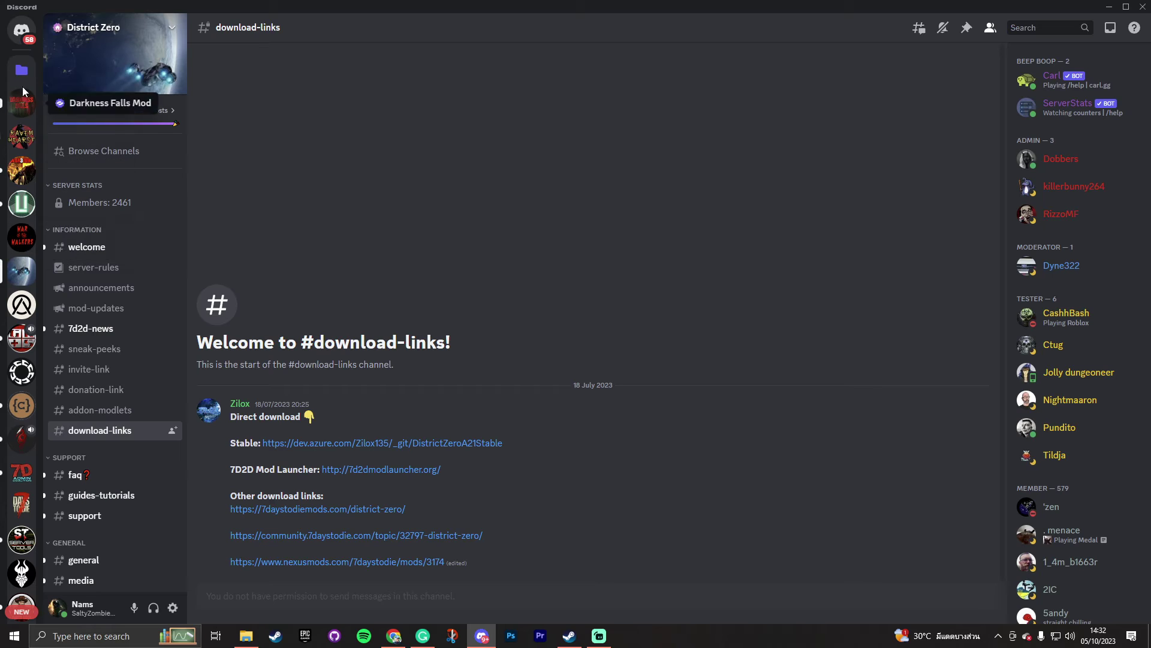
left_click(24, 103)
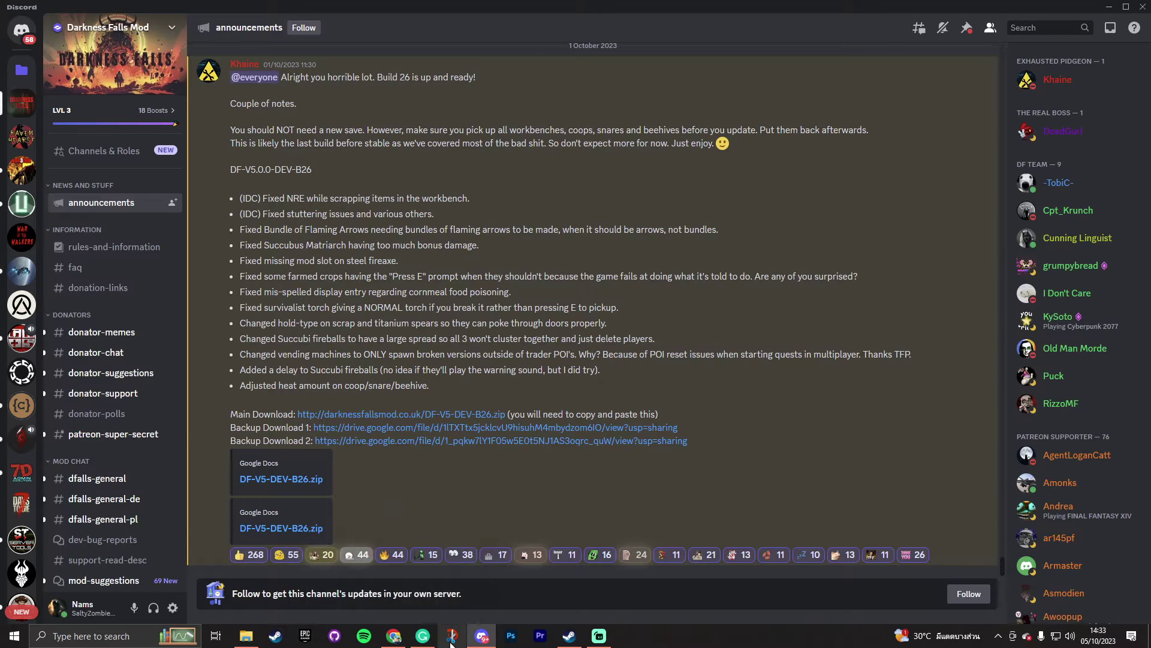
left_click(569, 635)
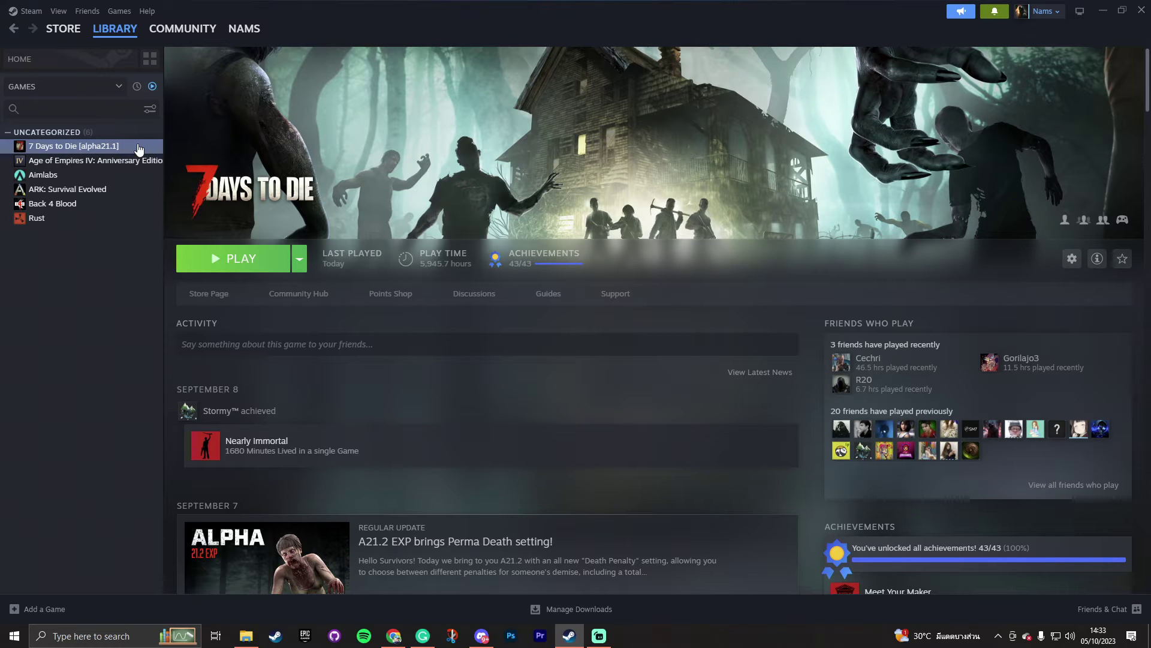
scroll(381, 548, "down", 2)
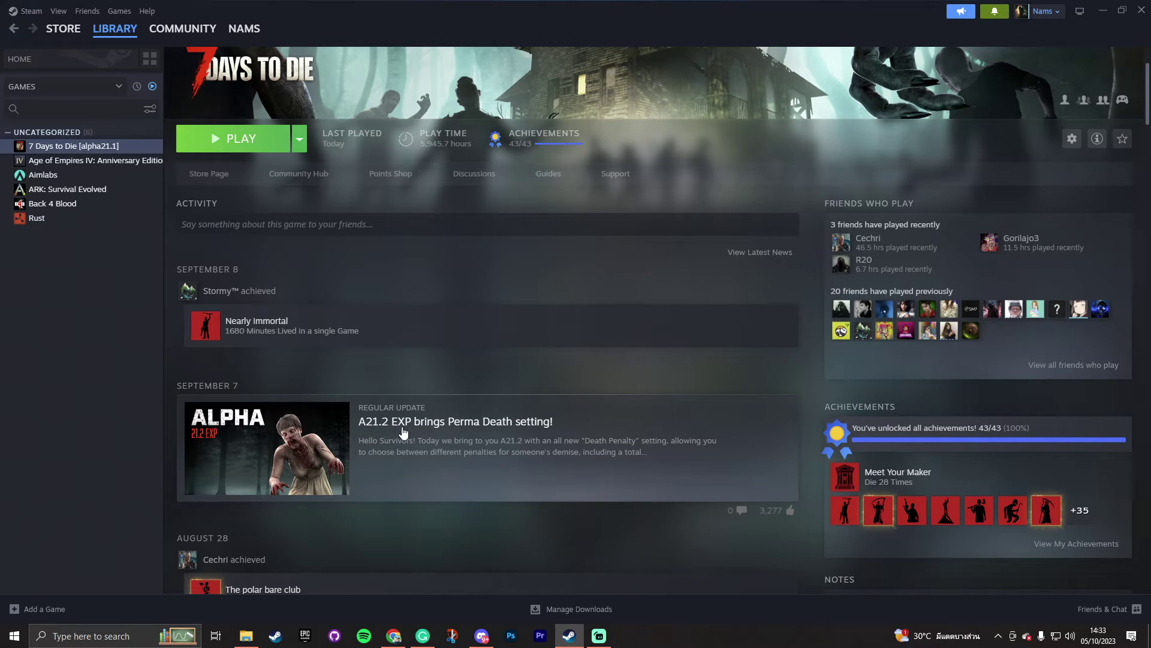
left_click(481, 636)
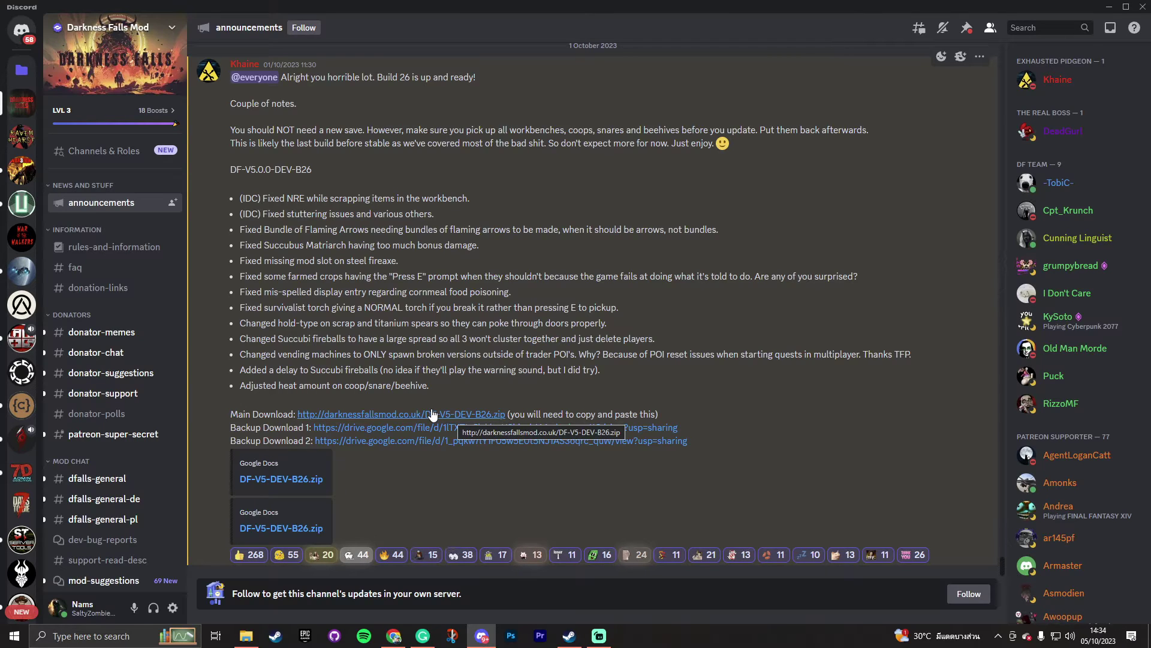
scroll(429, 419, "up", 3)
scroll(427, 381, "down", 3)
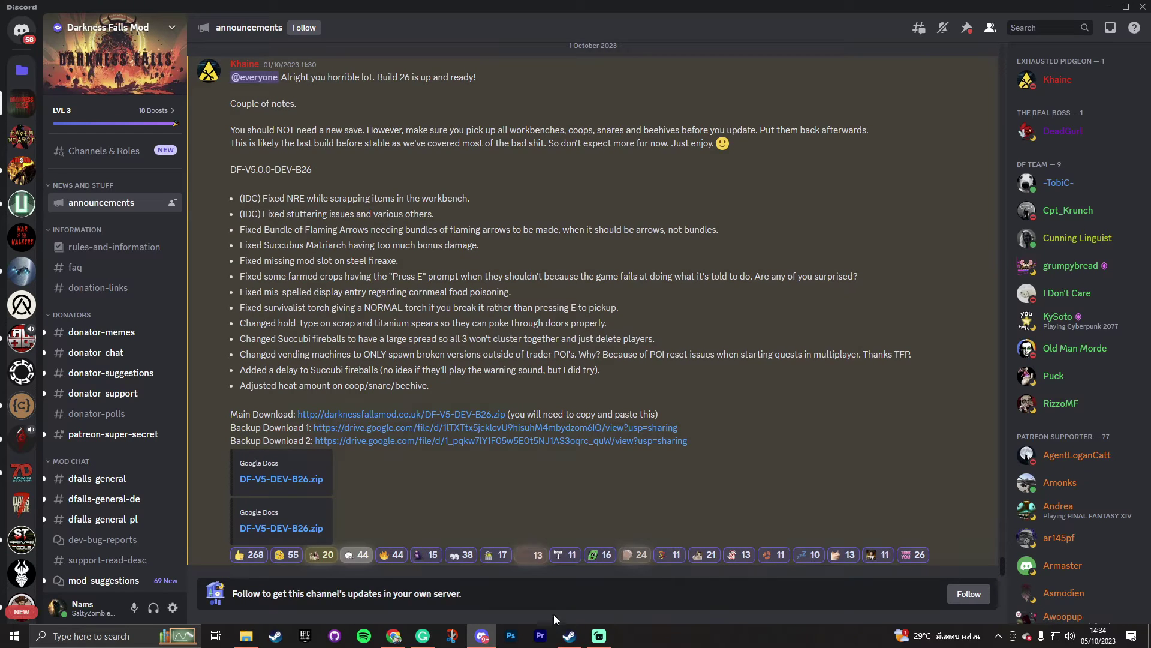
Examine the beta versions offered for 7 Days to Die in its Steam properties
left_click(569, 636)
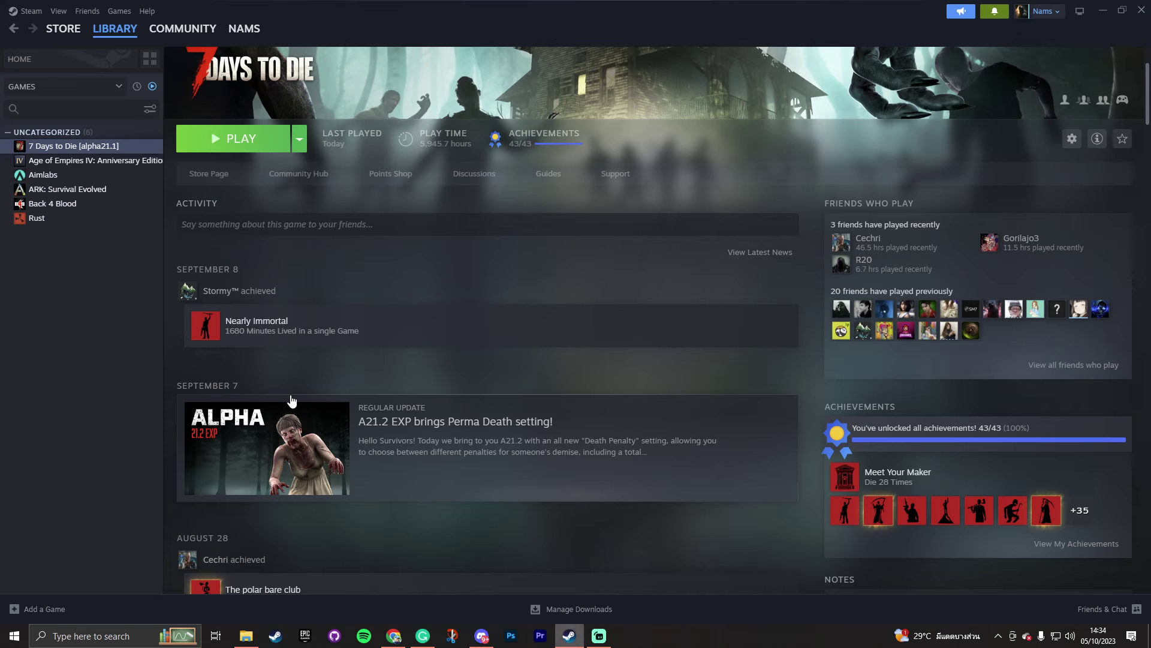
right_click(78, 150)
left_click(107, 243)
left_click(350, 255)
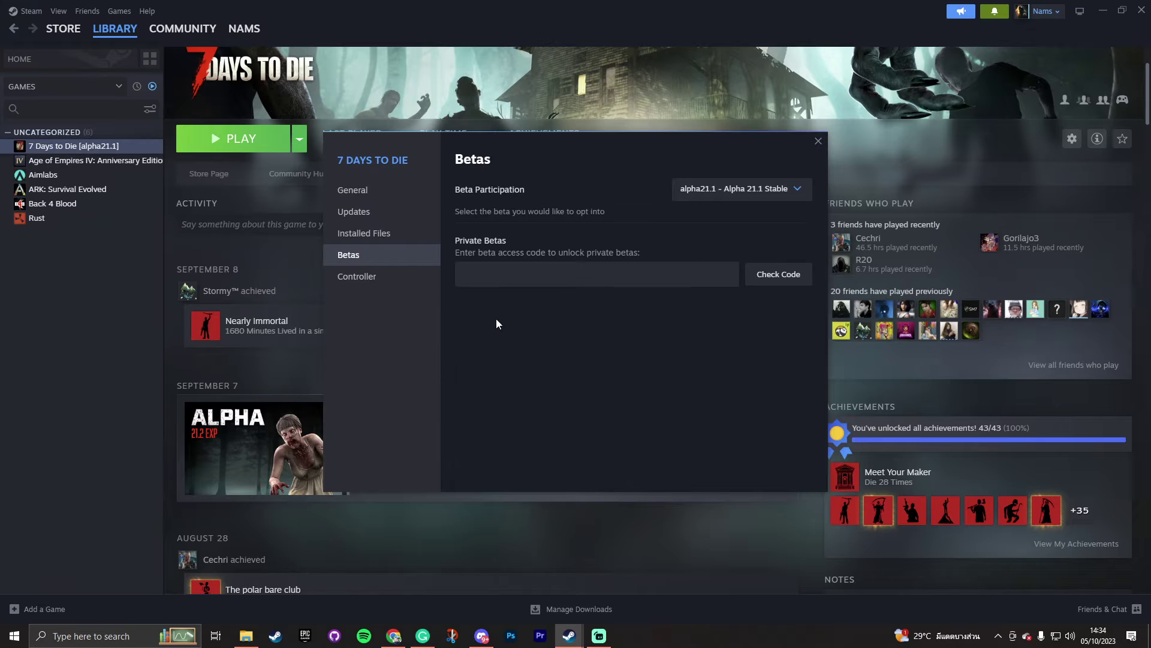
left_click(797, 191)
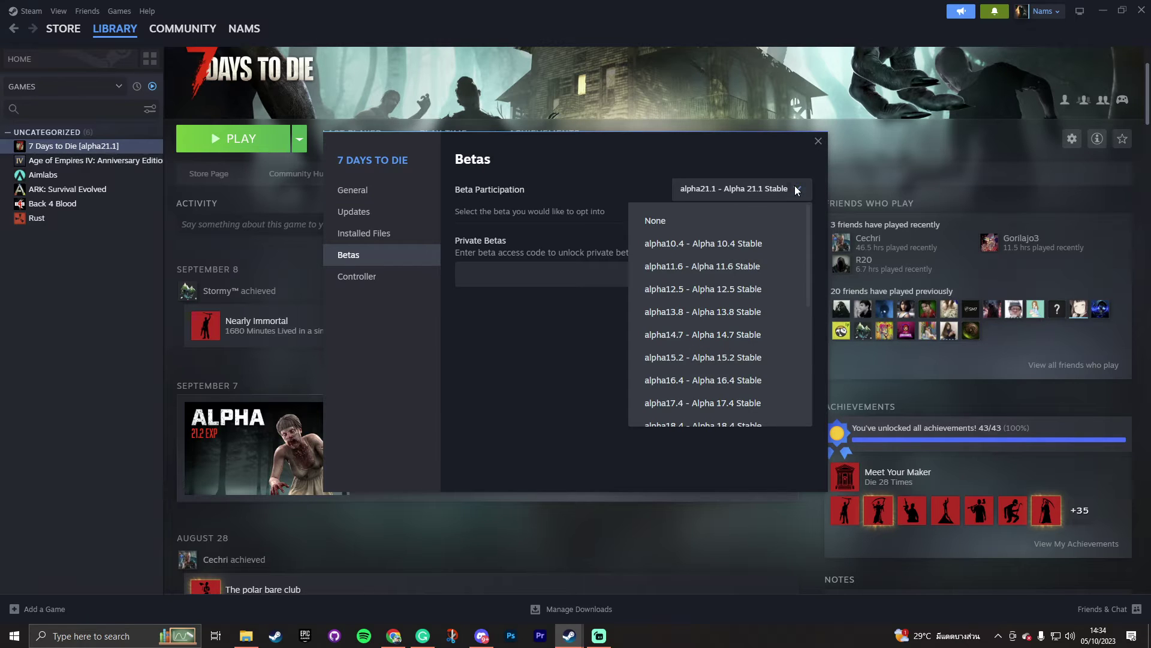
scroll(723, 324, "down", 5)
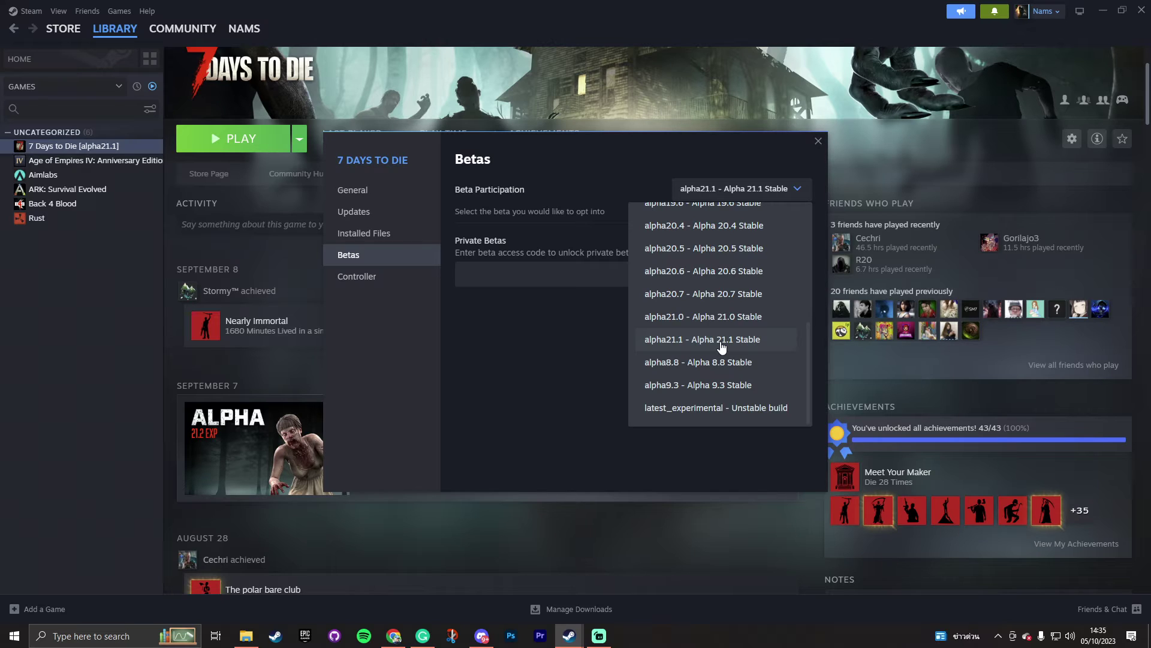
scroll(721, 336, "up", 3)
scroll(727, 269, "down", 3)
Arrange a second File Explorer window beside the common folder window and open the Ravenhearst game folder
left_click(246, 636)
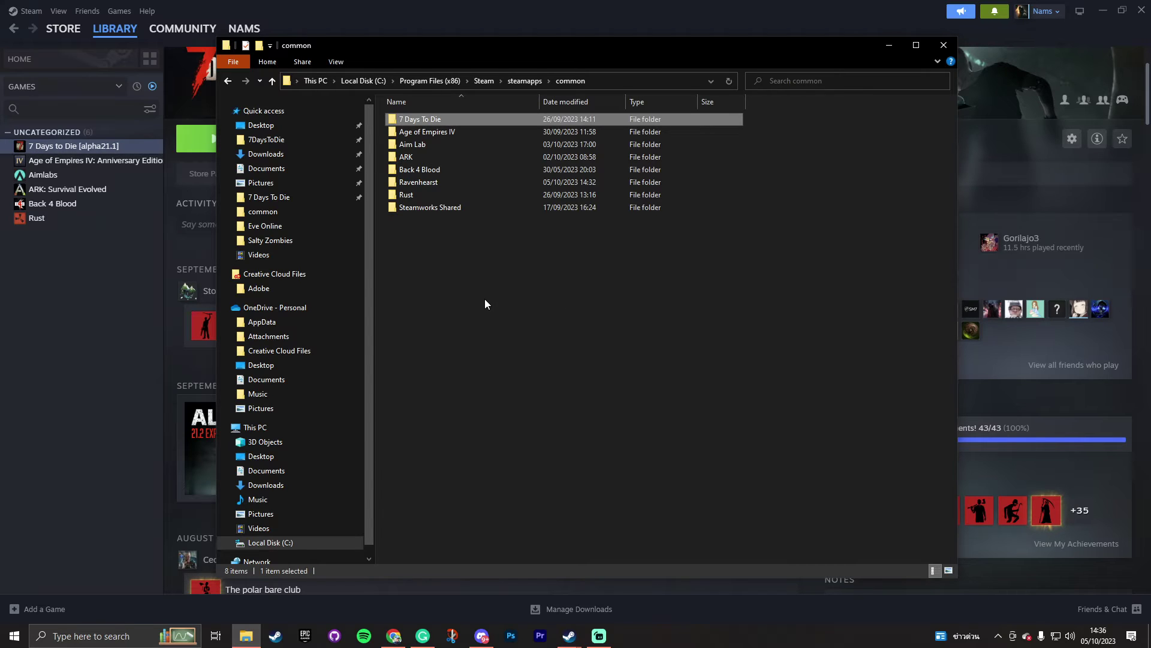
middle_click(246, 637)
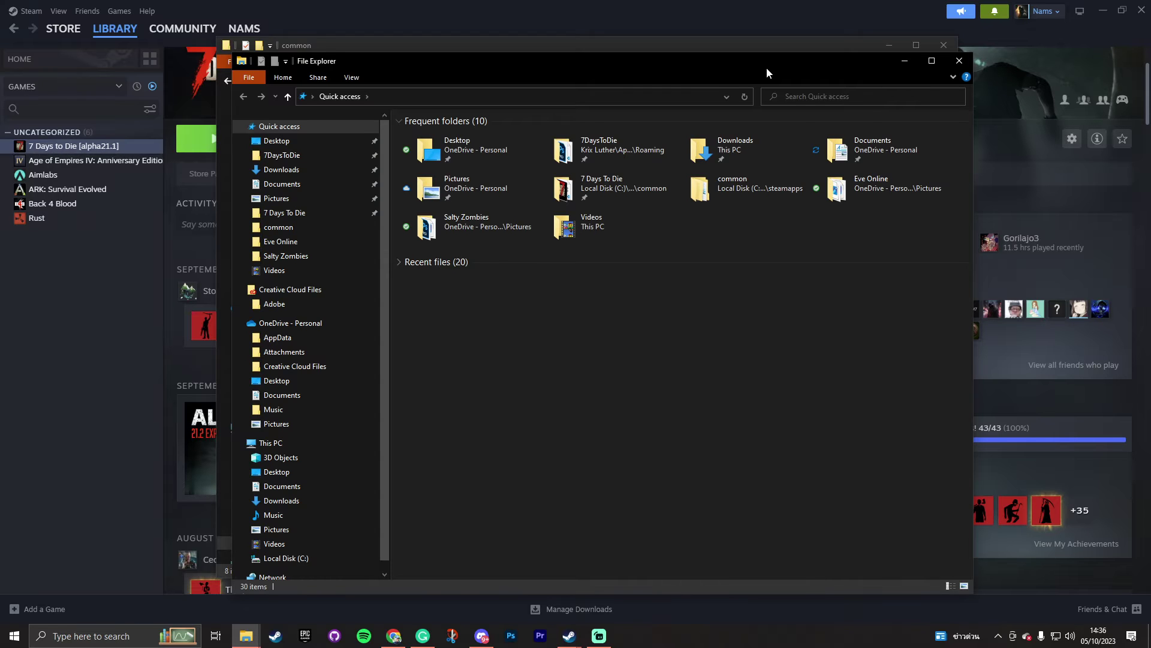
key("super+Left")
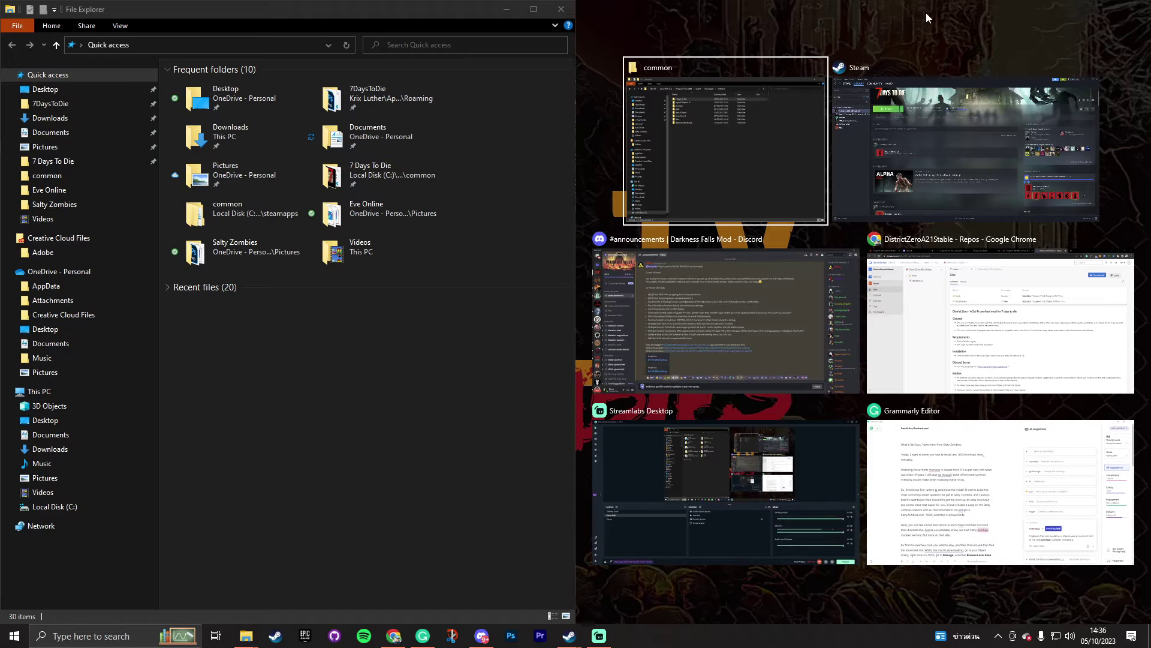
left_click(774, 160)
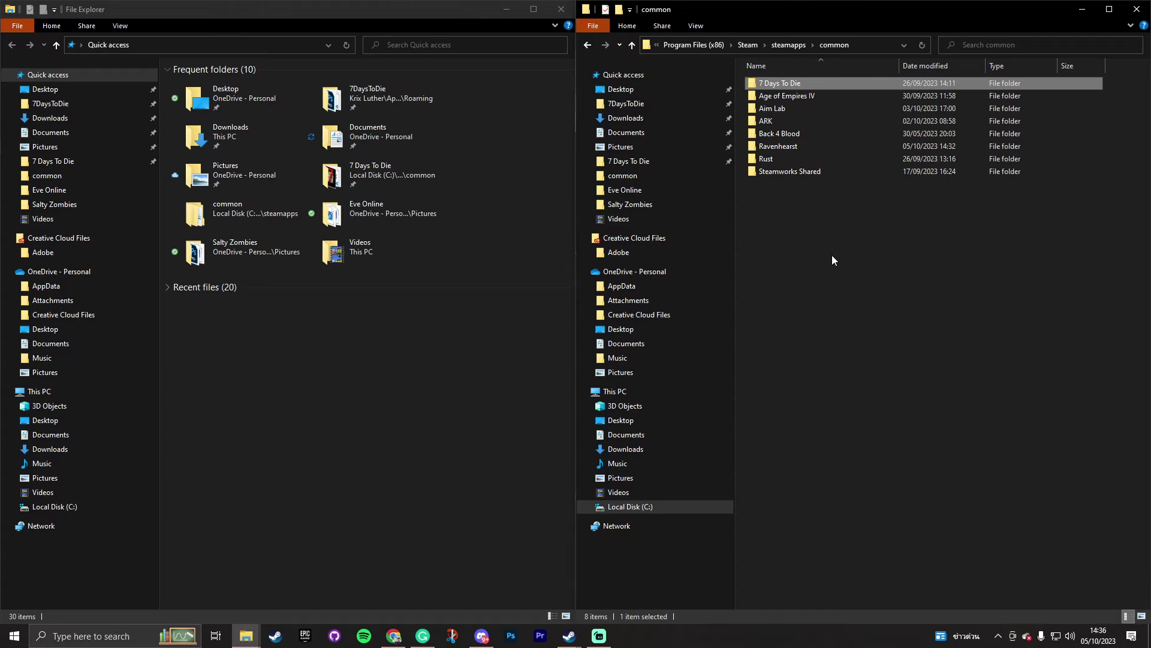
double_click(776, 145)
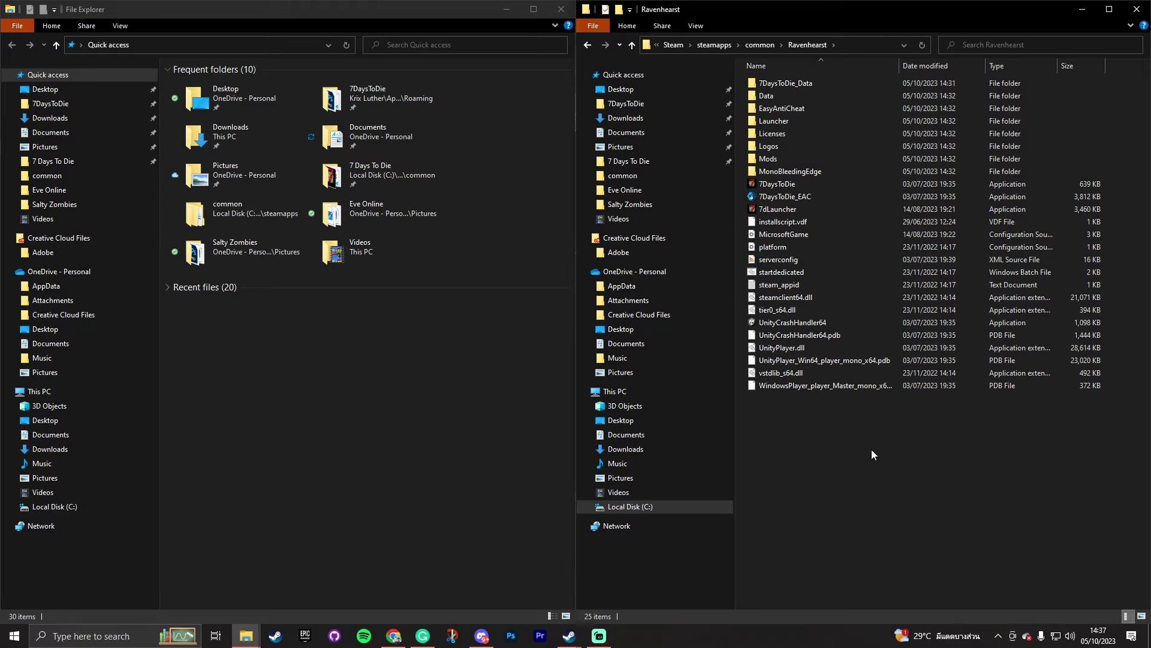
Open the ravenhearst_9-main archive from Downloads and select the Mods folder inside its ravenhearst_9-main folder
left_click(50, 118)
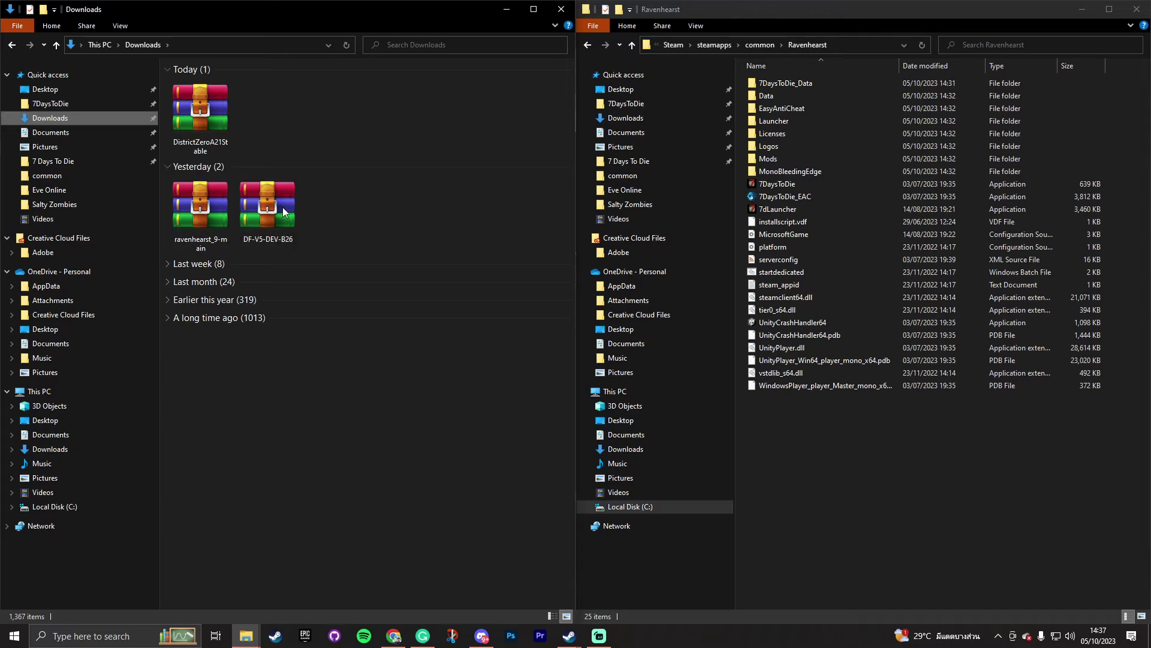
double_click(193, 203)
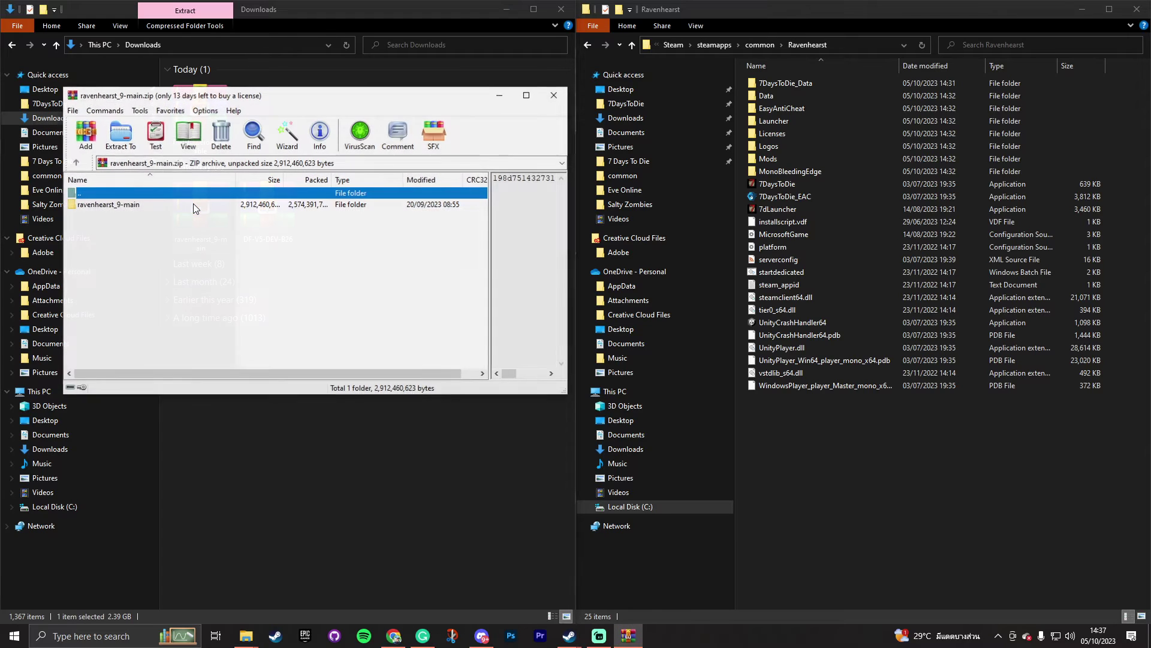
left_click_drag(214, 394, 213, 502)
double_click(109, 208)
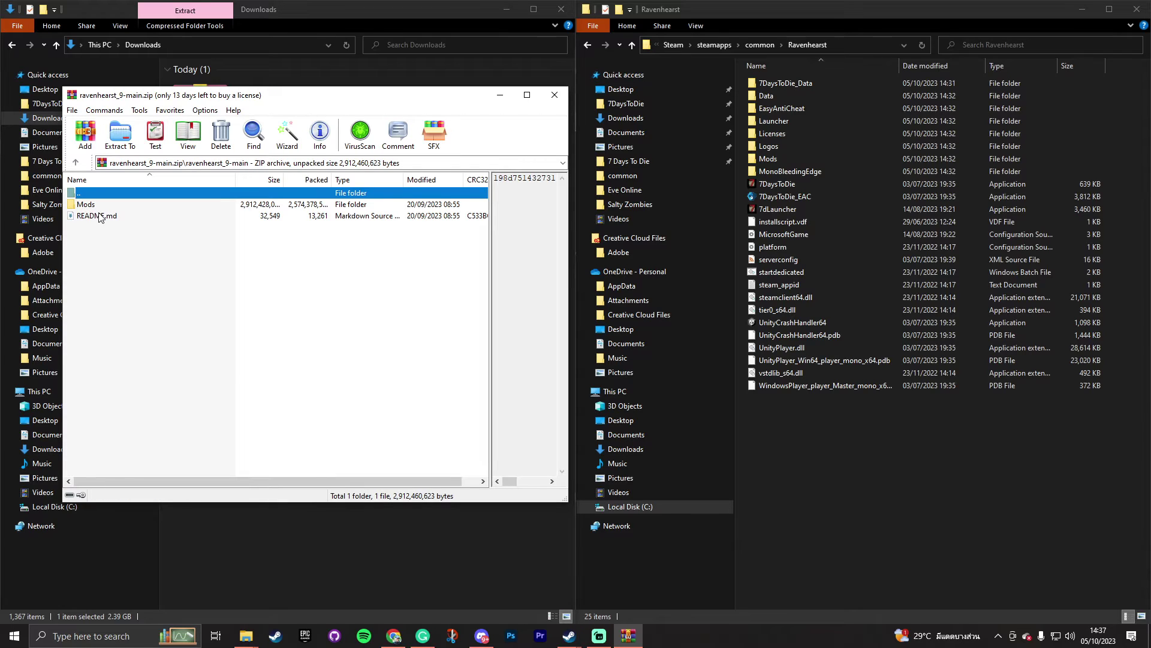
left_click(86, 207)
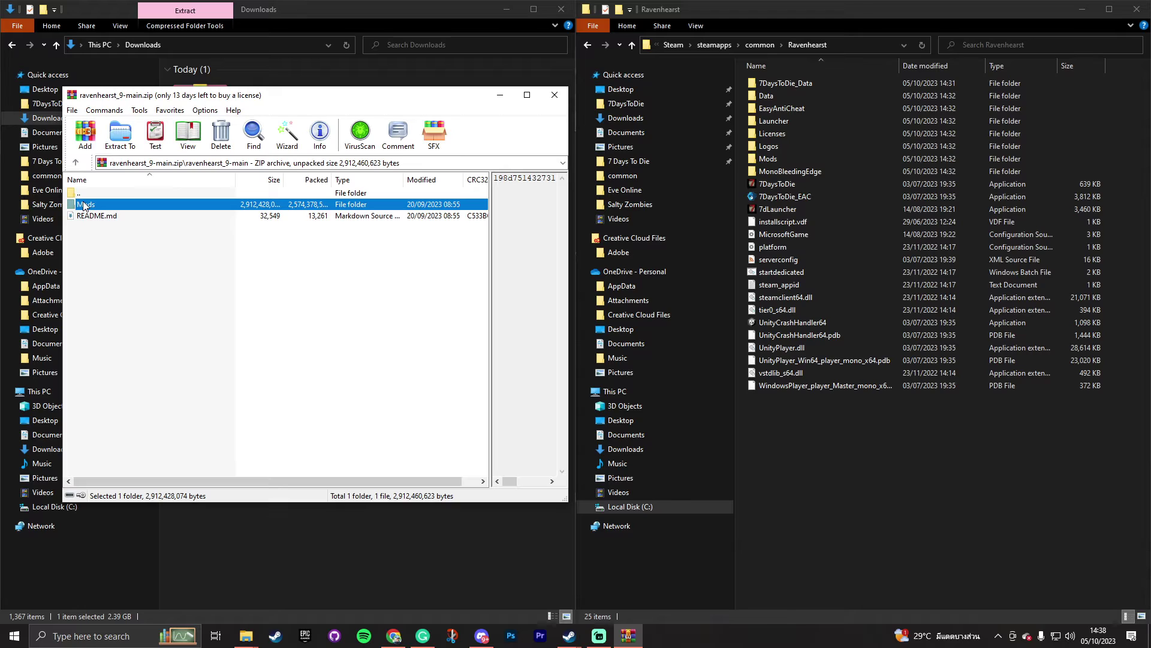
Check the contents of the Mods folder in the original 7 Days To Die game folder
left_click(760, 45)
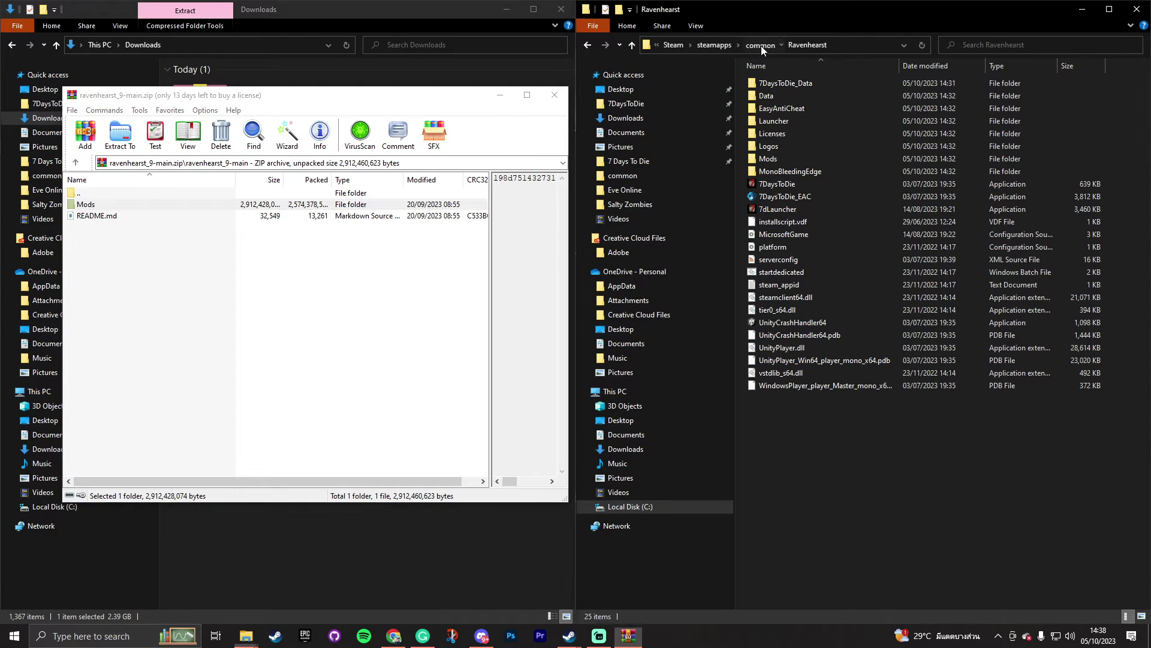
left_click(796, 83)
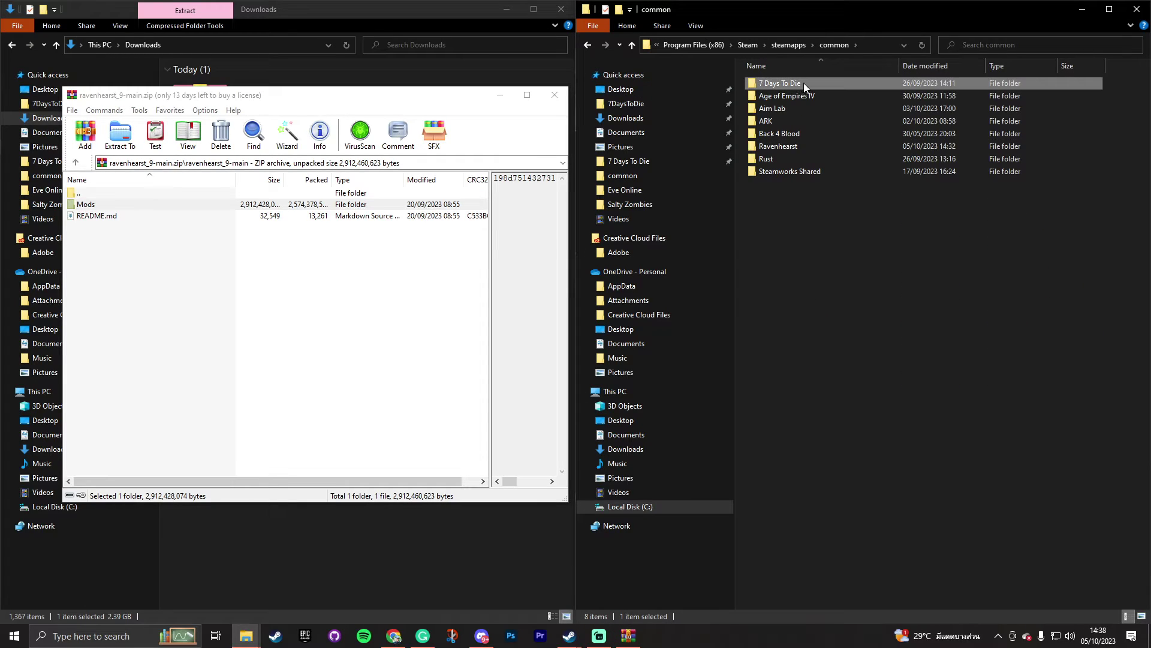
double_click(803, 83)
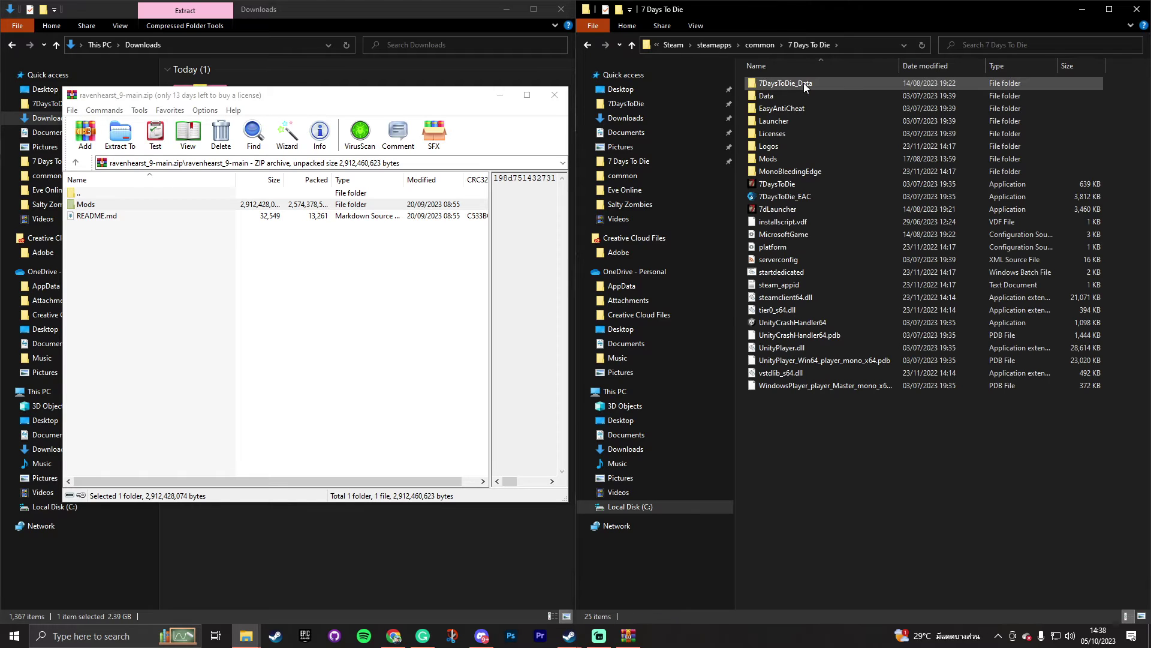
double_click(772, 158)
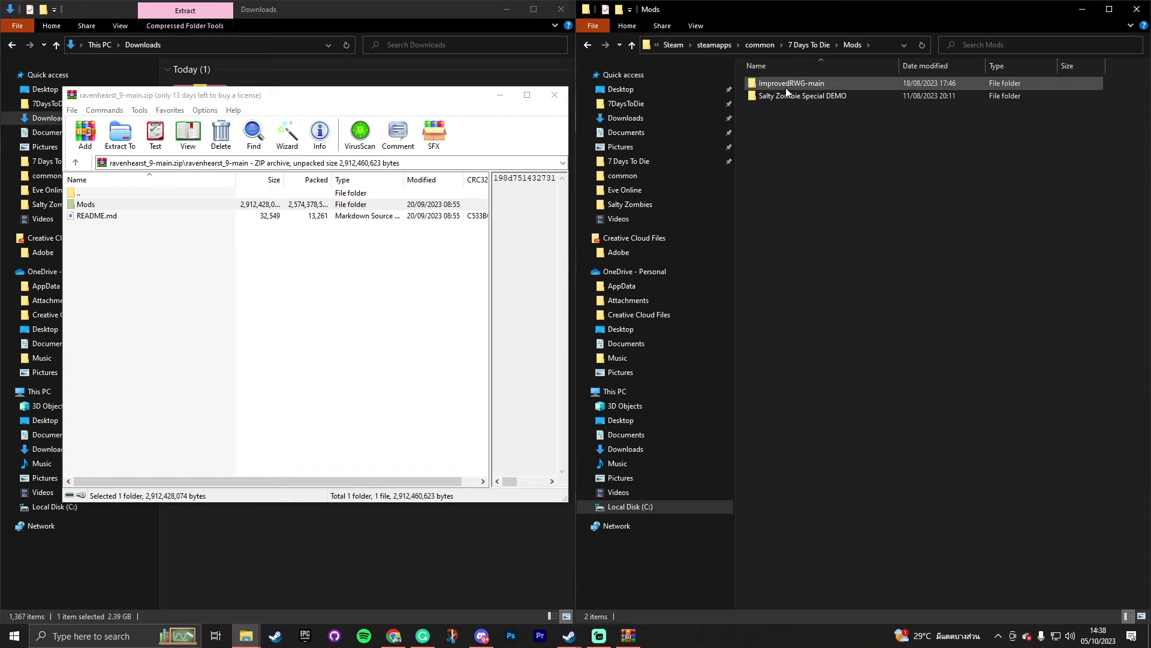
left_click(801, 45)
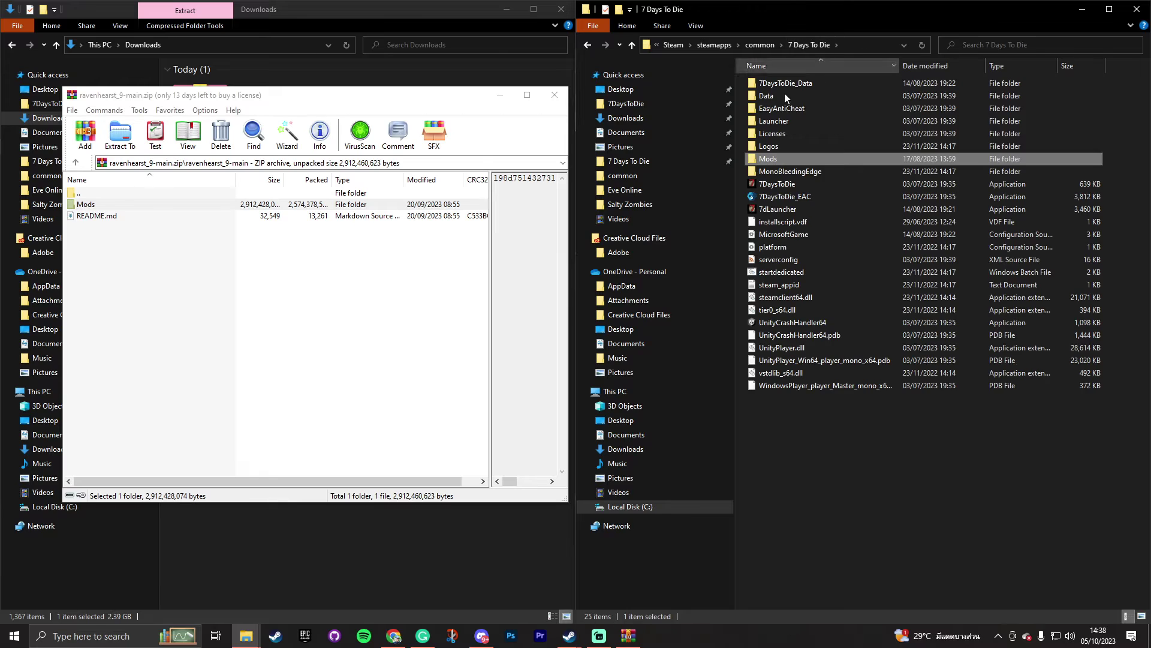
Open the Mods folder inside the Ravenhearst game copy
left_click(765, 45)
double_click(778, 146)
double_click(774, 160)
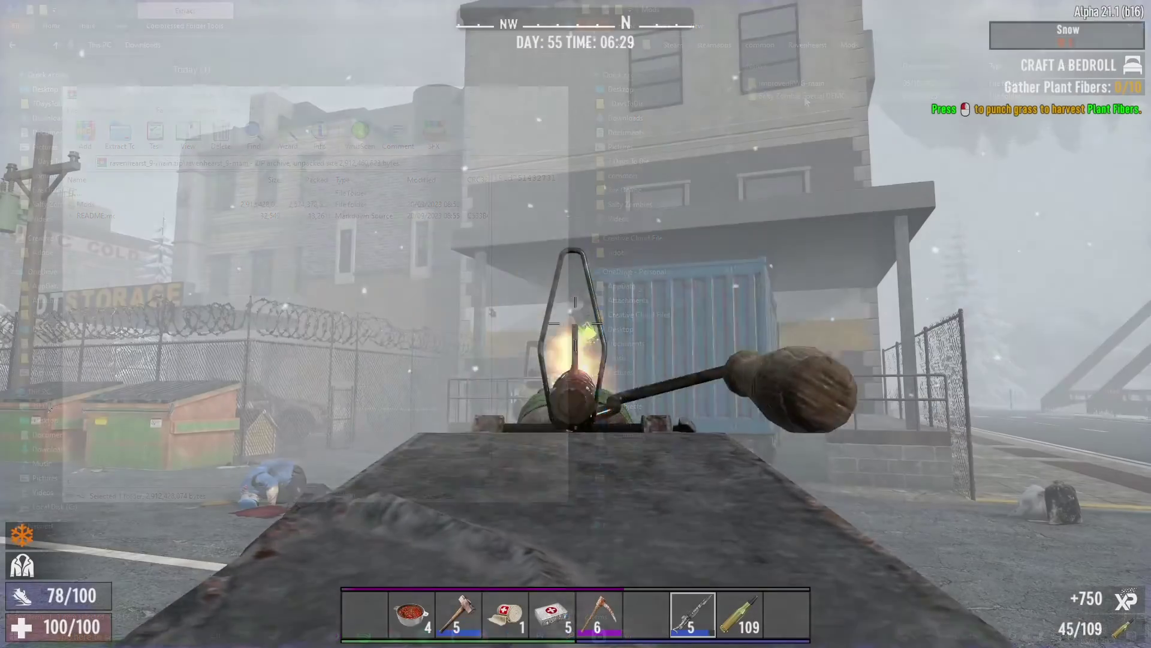
left_click(576, 324)
left_click(576, 324)
left_click(576, 324)
left_click(576, 324)
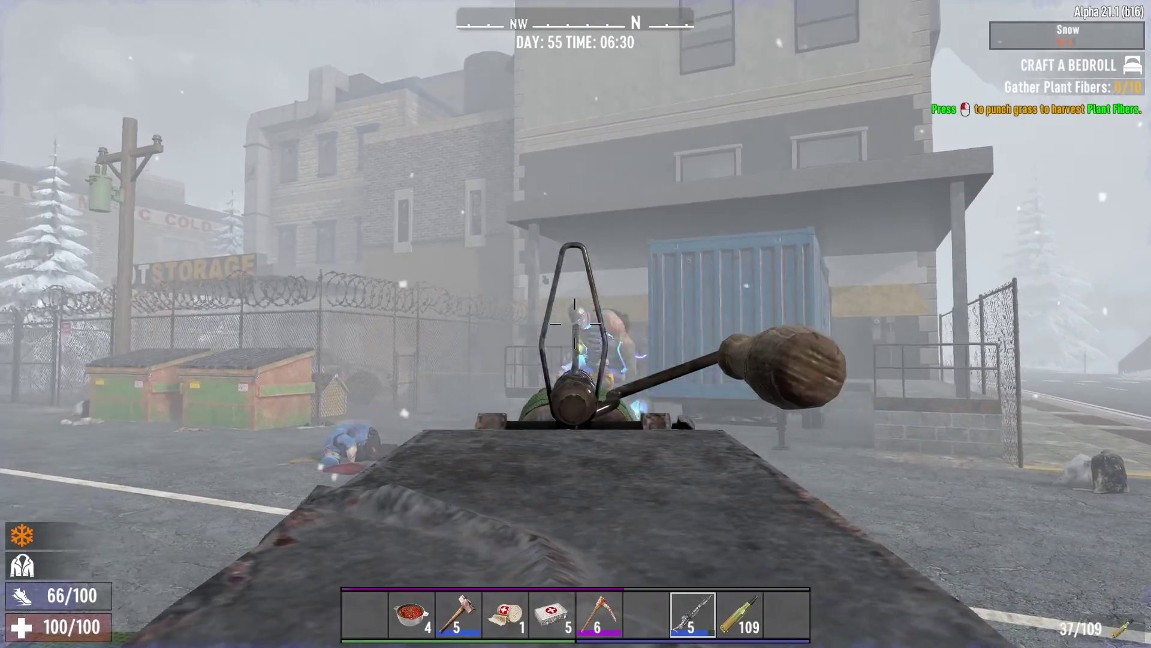
left_click(576, 323)
left_click(576, 324)
left_click(575, 324)
left_click(576, 324)
left_click(575, 324)
left_click(576, 323)
left_click(576, 324)
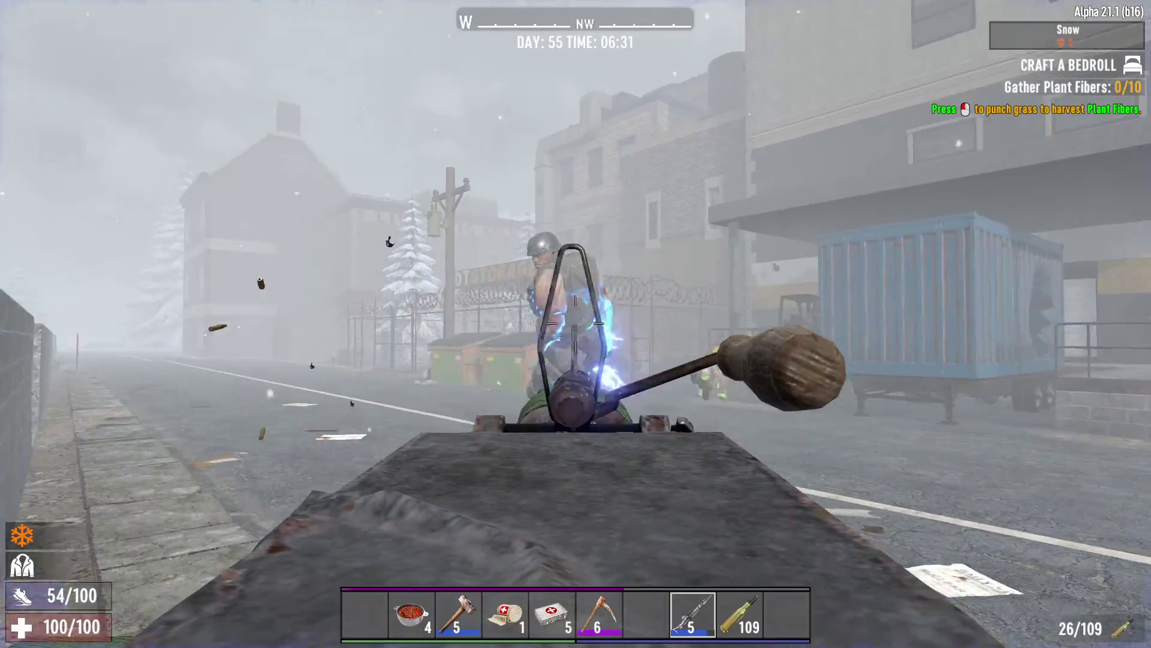
left_click(575, 324)
left_click(575, 324)
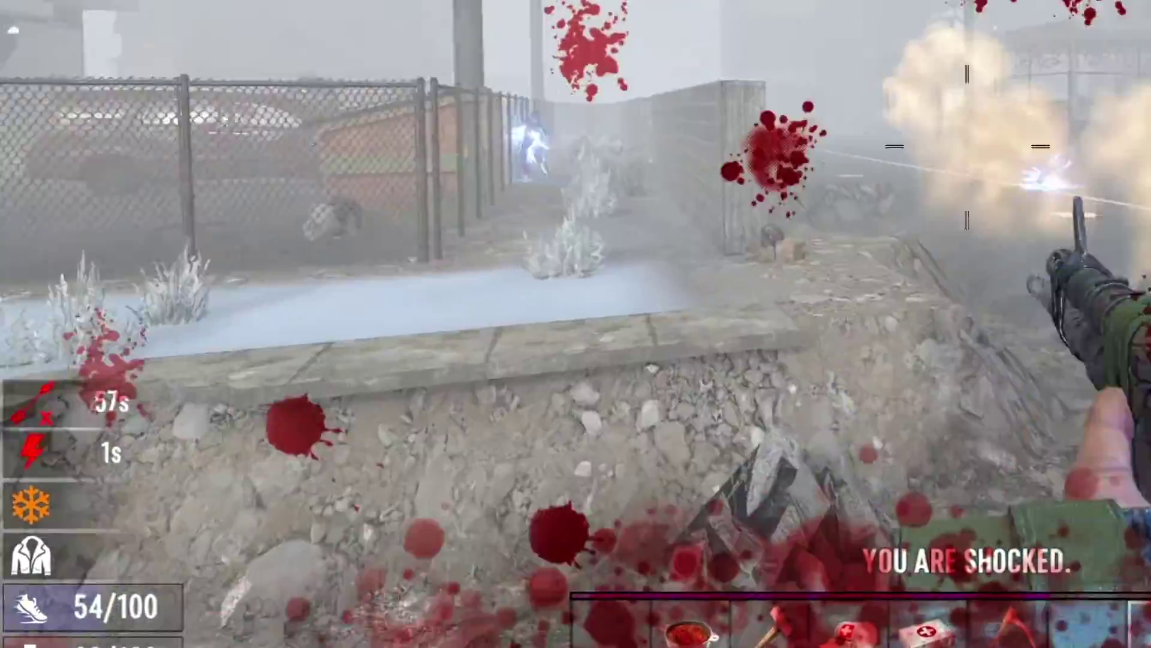
key("e")
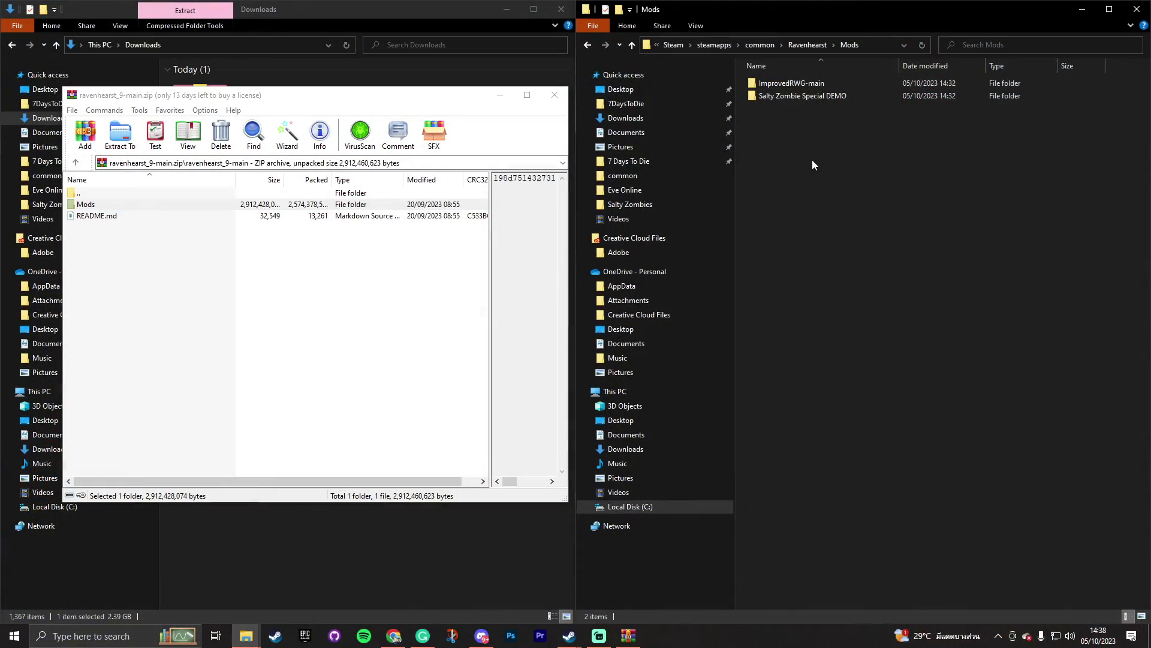
Delete the ImprovedRWG-main and Salty Zombie Special DEMO folders from Ravenhearst's Mods folder and return to the Ravenhearst folder
left_click_drag(817, 157, 781, 78)
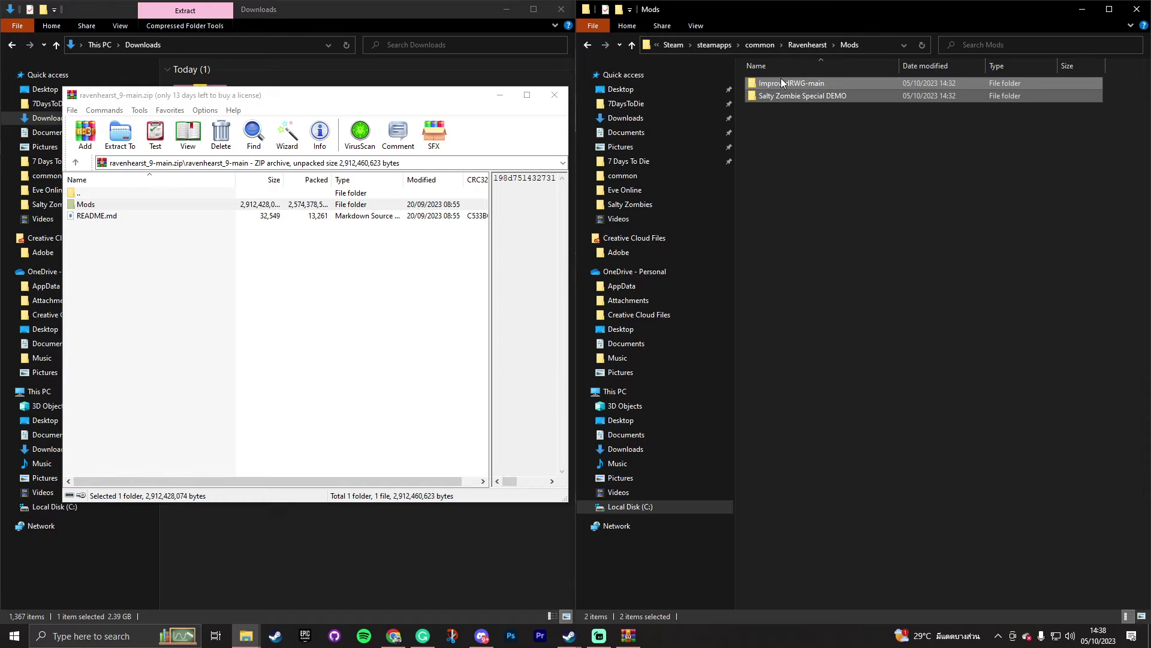
key("Delete")
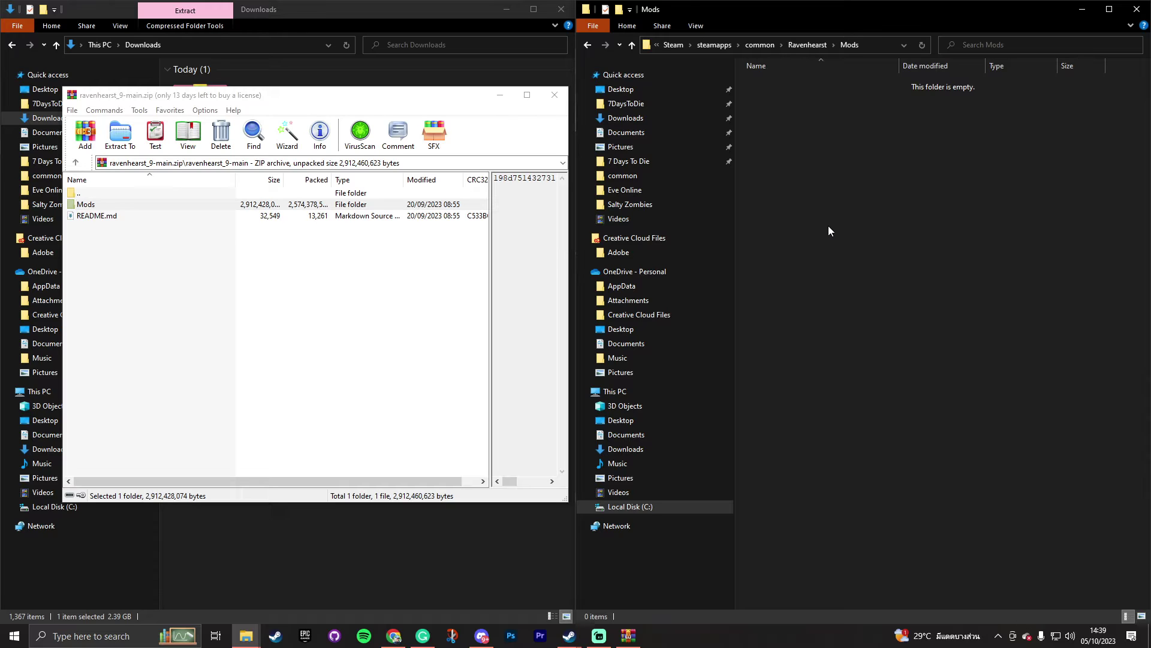
left_click(807, 45)
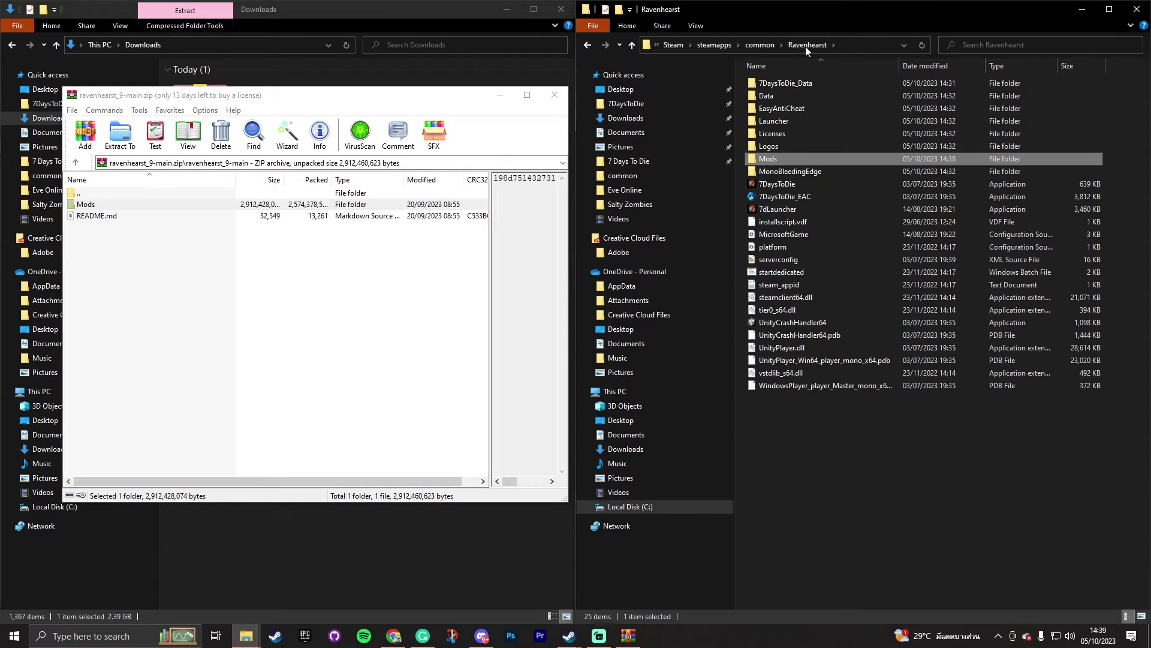
Look through the mod folders inside the archive's Mods folder and return to its parent folder
left_click(93, 208)
double_click(133, 208)
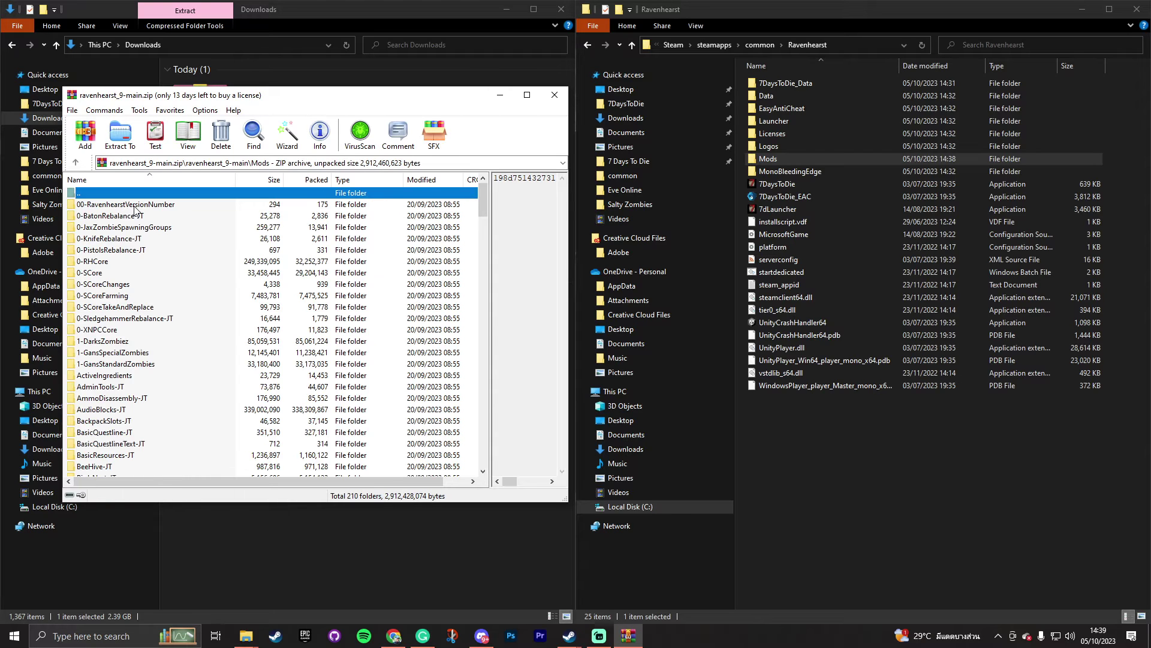
scroll(155, 369, "down", 10)
scroll(161, 371, "up", 8)
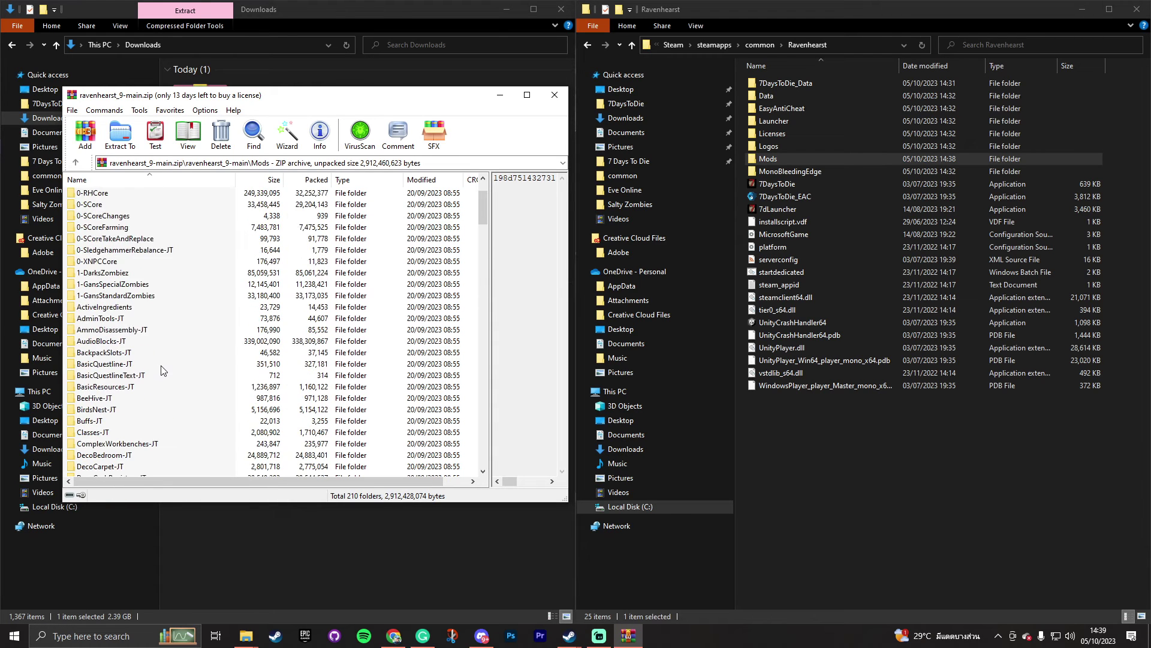
scroll(161, 370, "up", 2)
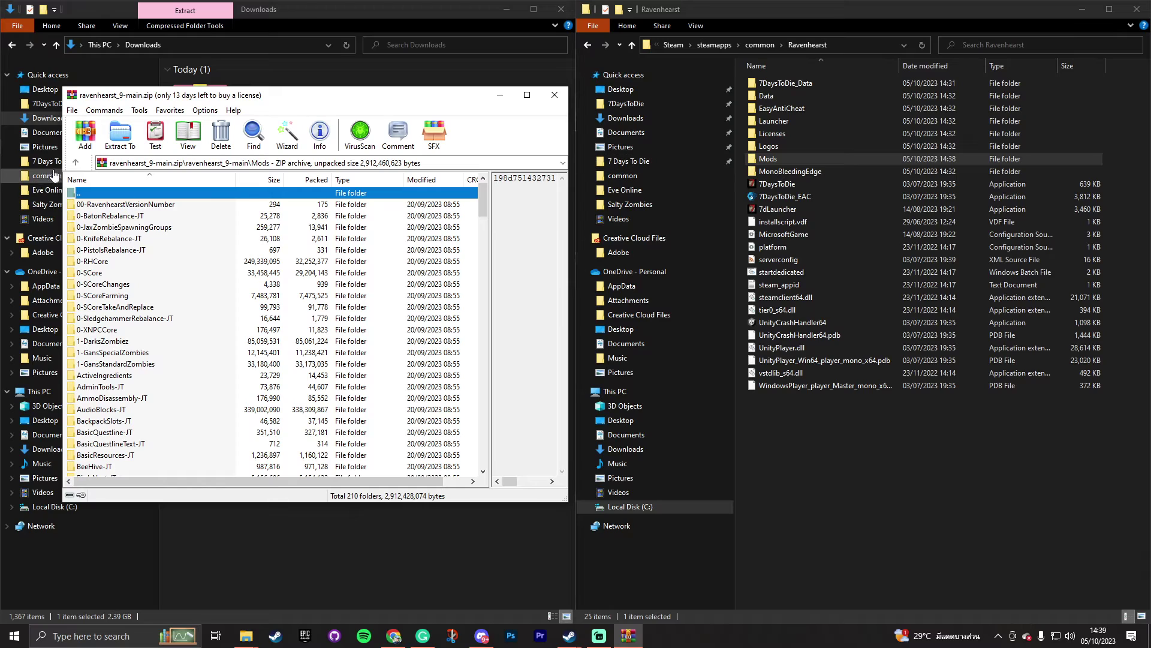
left_click(75, 163)
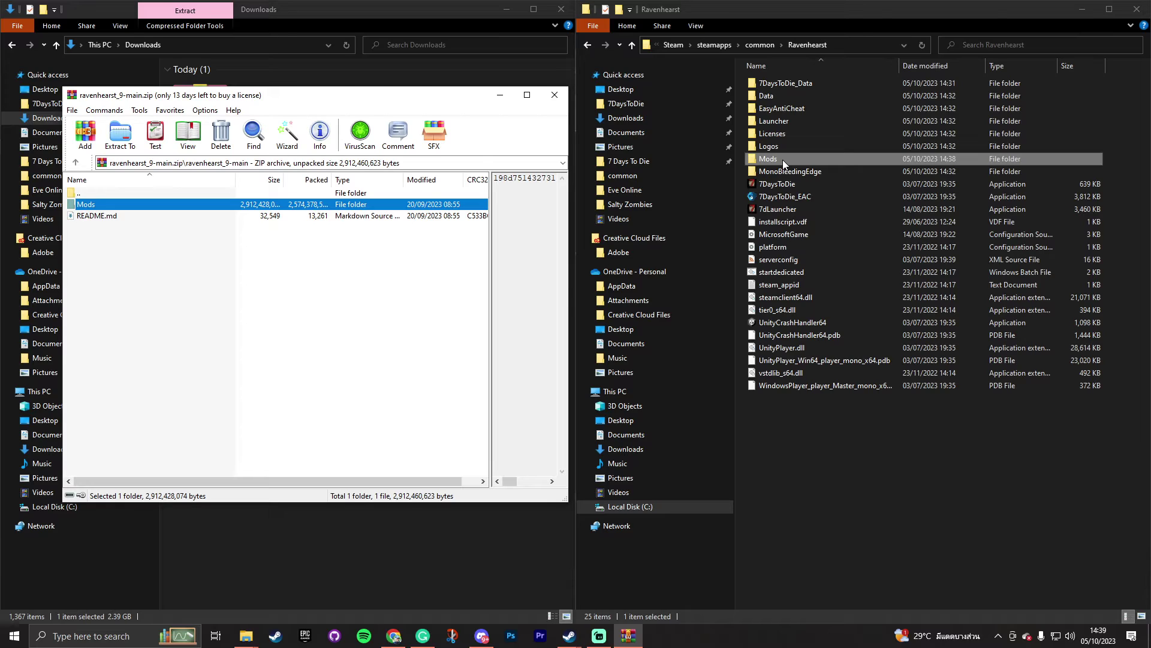
Compare the Ravenhearst game copy's Mods folder with the contents of the archive's Mods folder
double_click(826, 12)
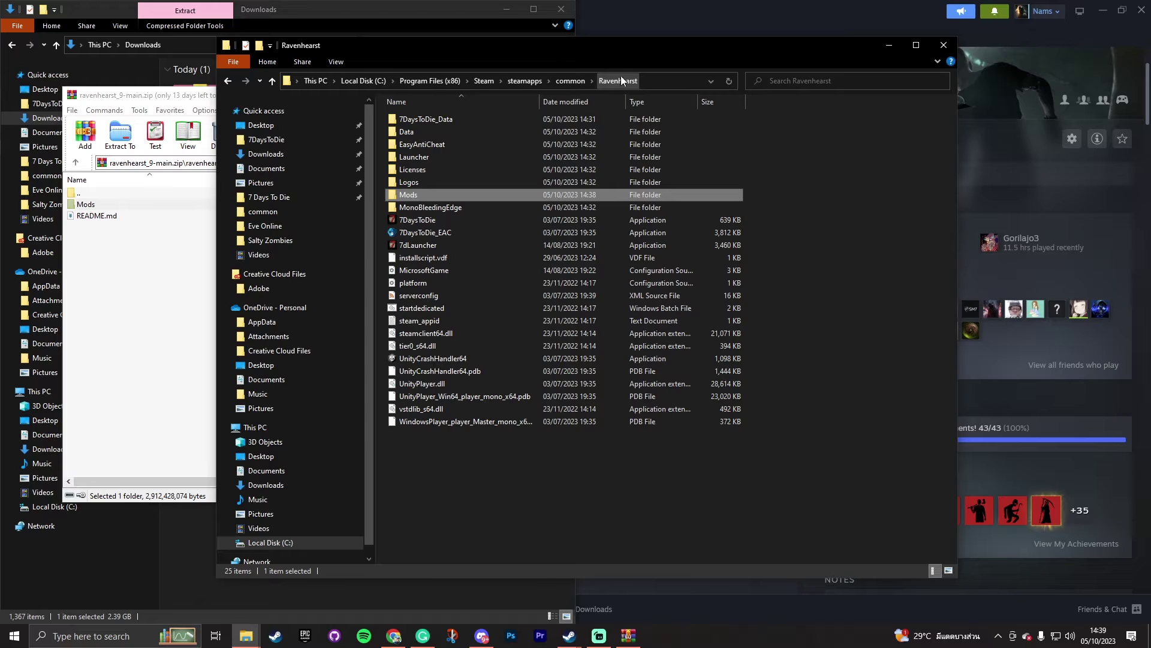
double_click(425, 196)
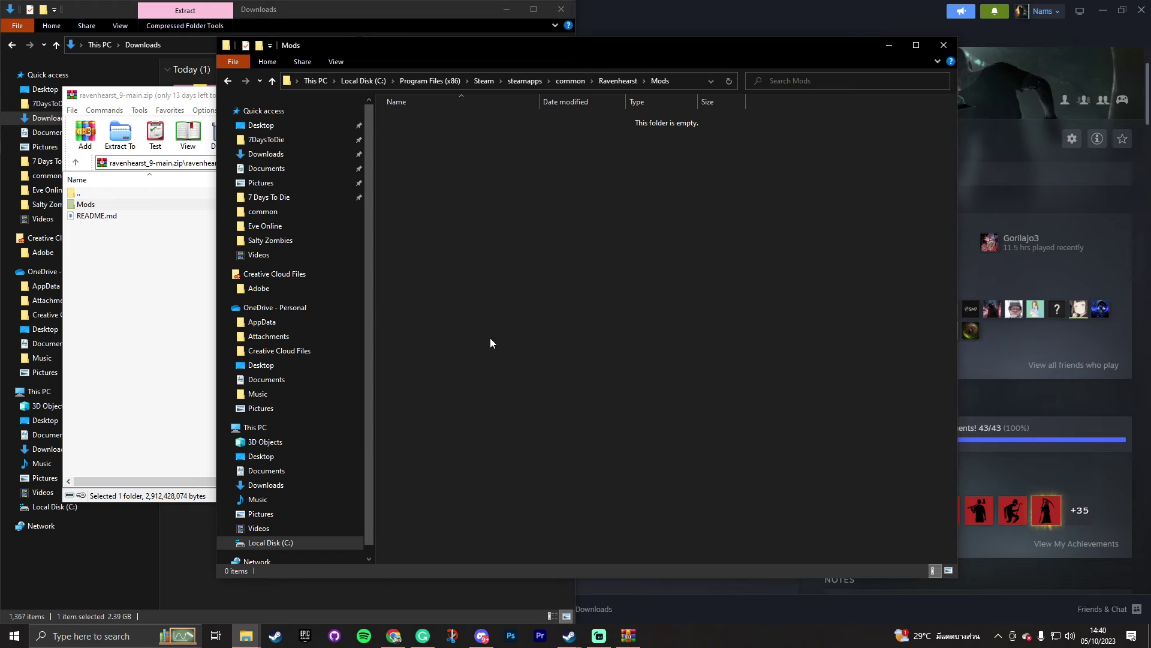
left_click(149, 318)
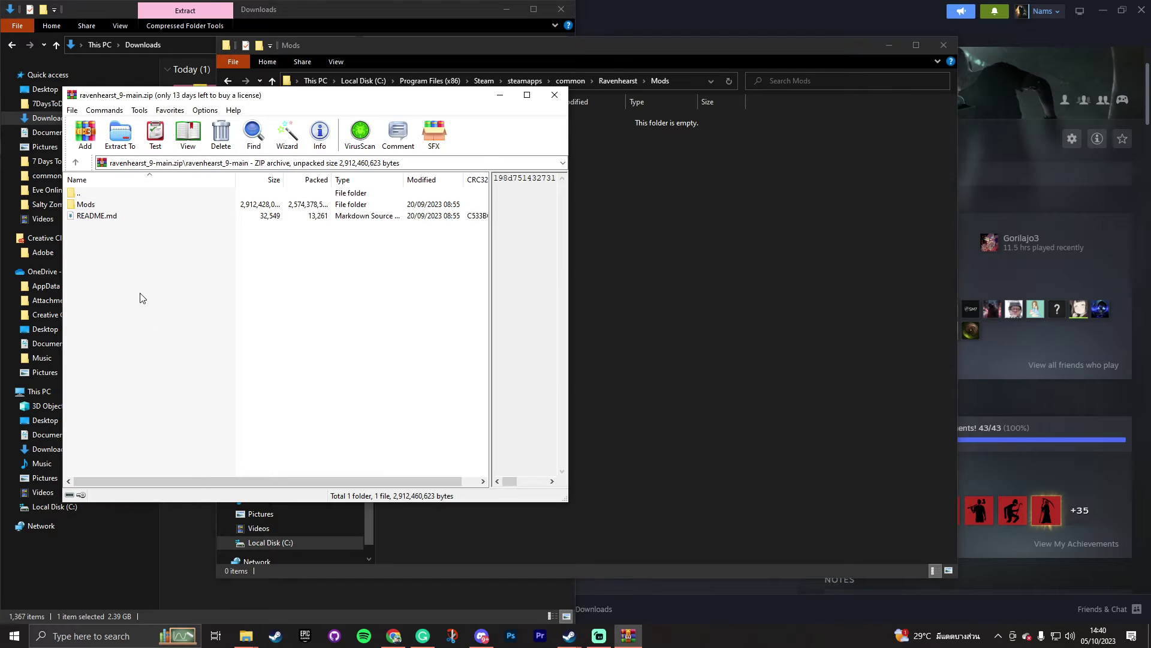
double_click(126, 207)
scroll(158, 433, "down", 10)
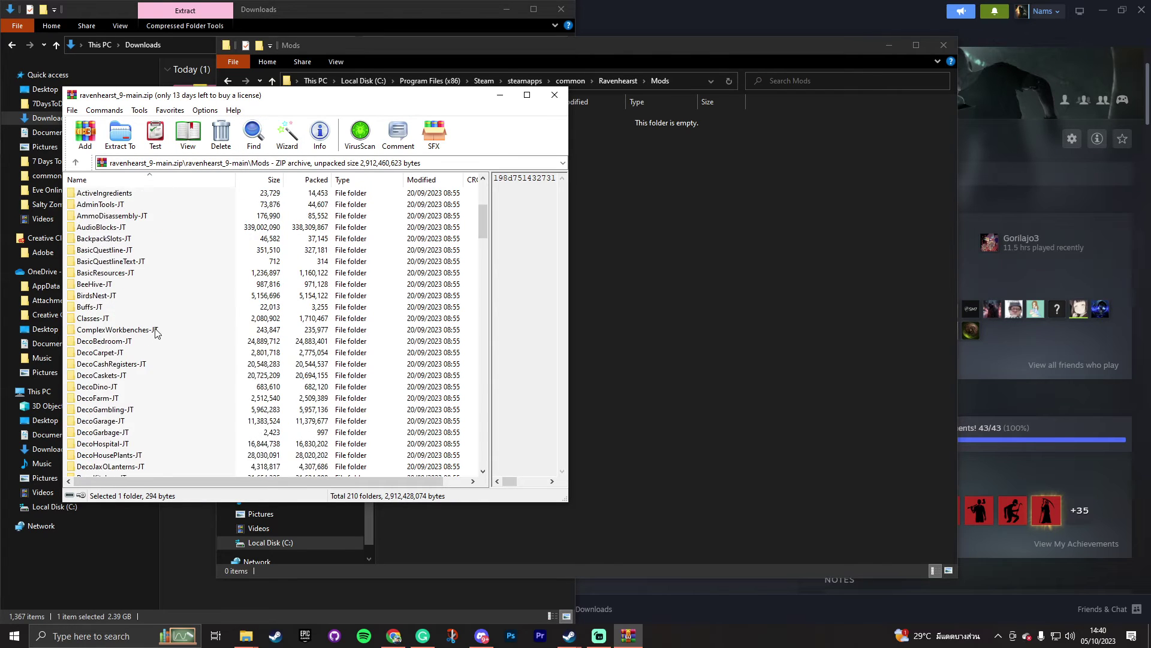
scroll(147, 480, "up", 10)
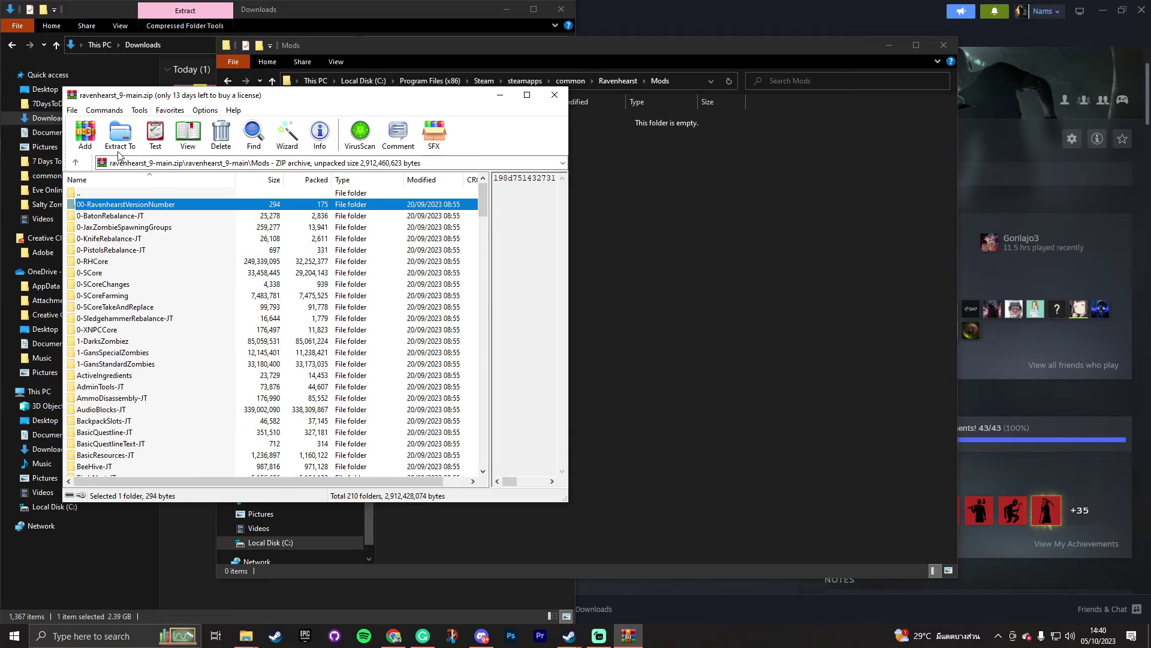
left_click(73, 164)
Delete the Mods folder from the Ravenhearst game folder
left_click(683, 45)
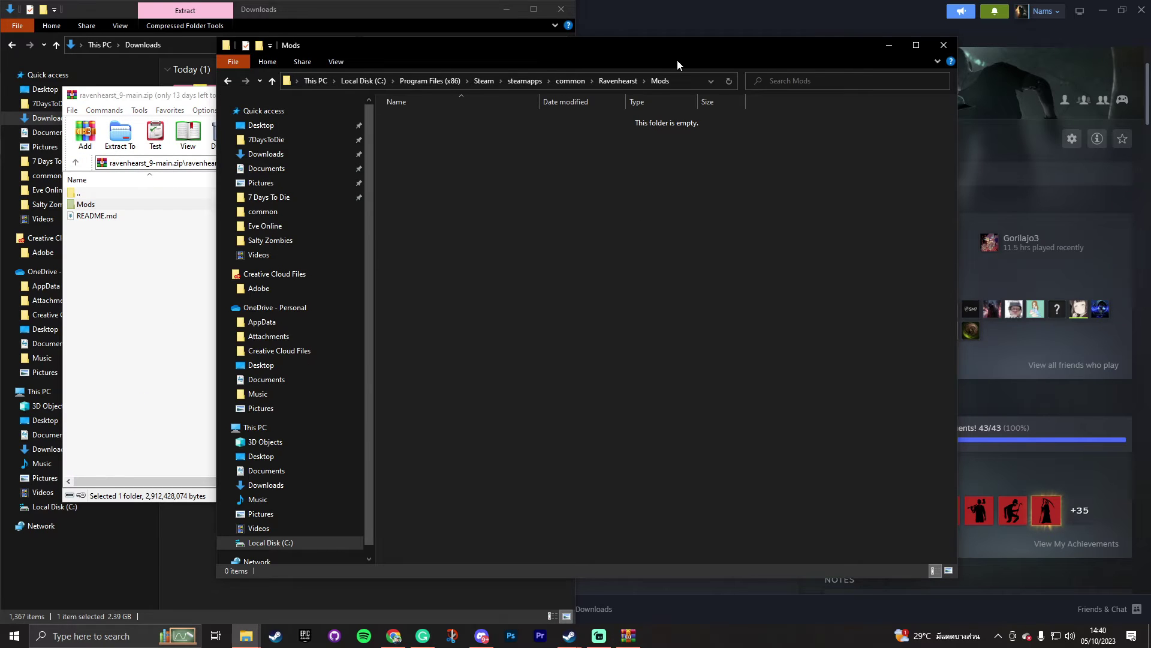
left_click(615, 80)
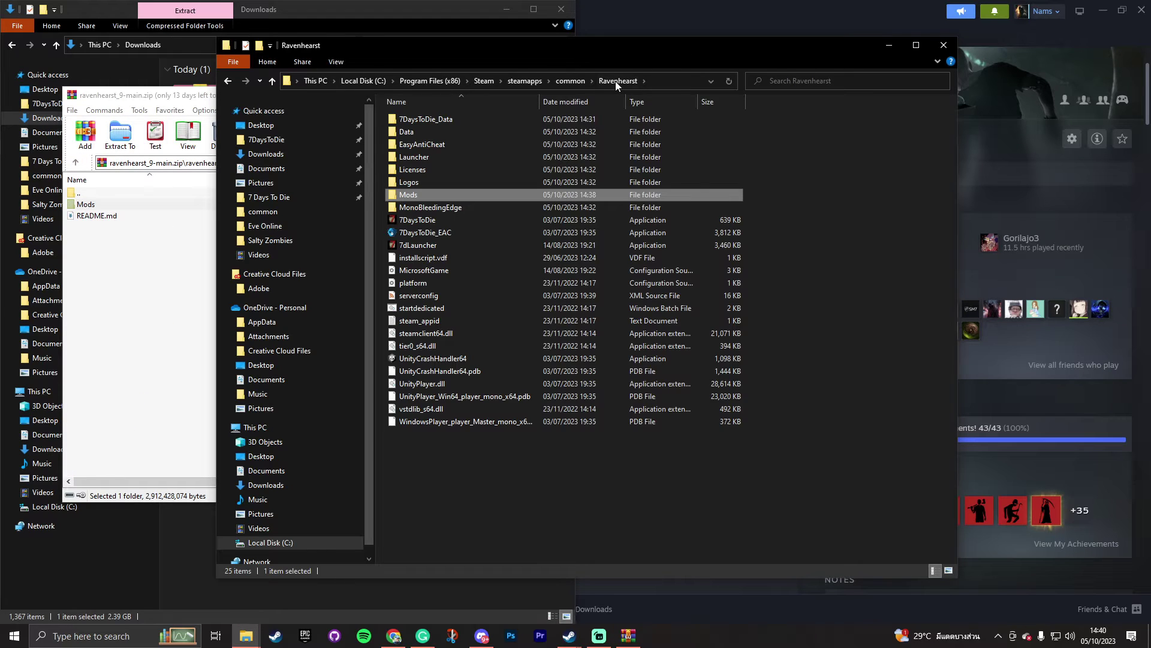
left_click(424, 196)
left_click(447, 194)
key("Delete")
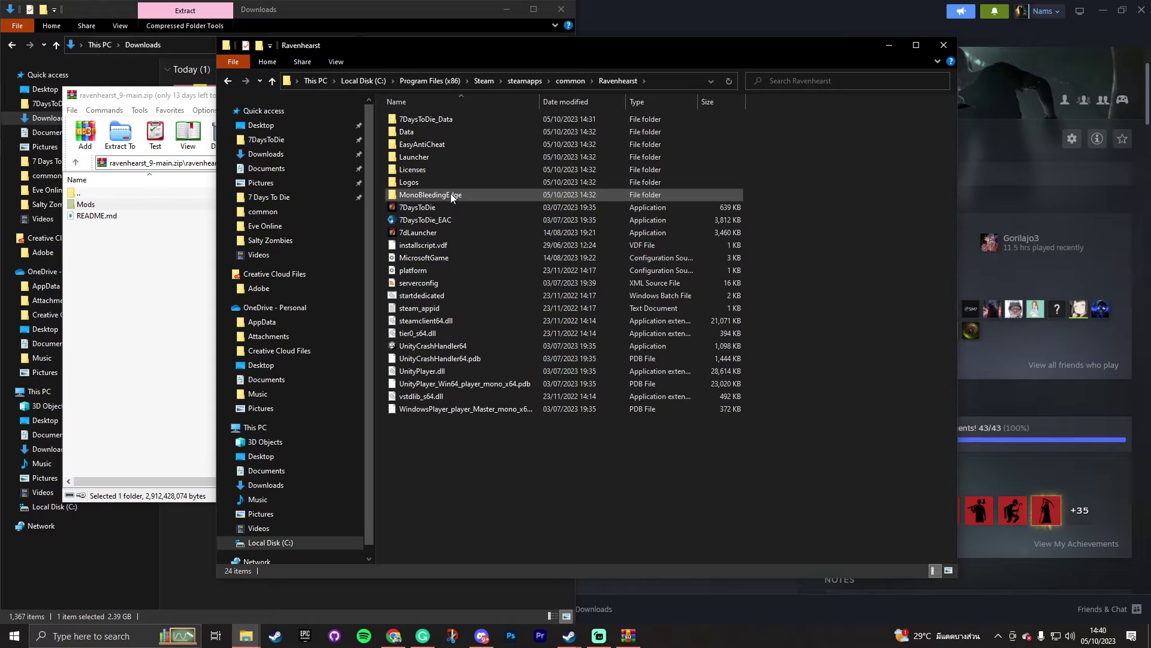
Extract the Mods folder from the ravenhearst_9-main archive into the Ravenhearst game folder
left_click(126, 206)
left_click(101, 203)
left_click_drag(125, 207, 667, 536)
left_click_drag(644, 495, 644, 494)
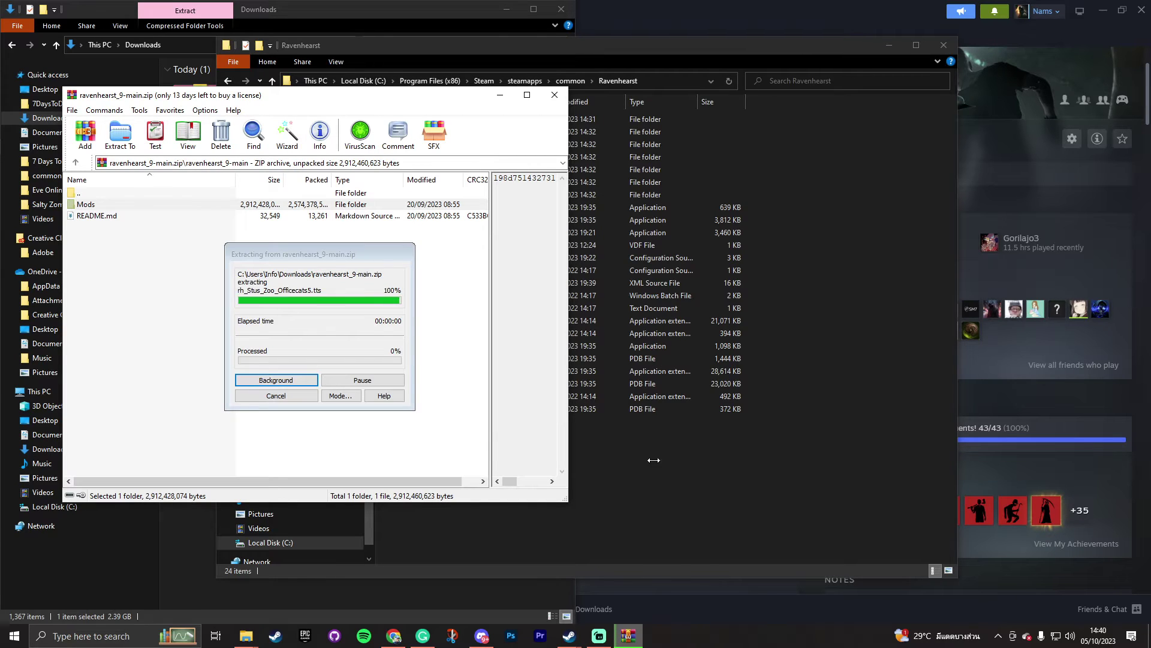
Place the archive window beside the Ravenhearst game folder and look through the extracted Mods folder
key("super+Right")
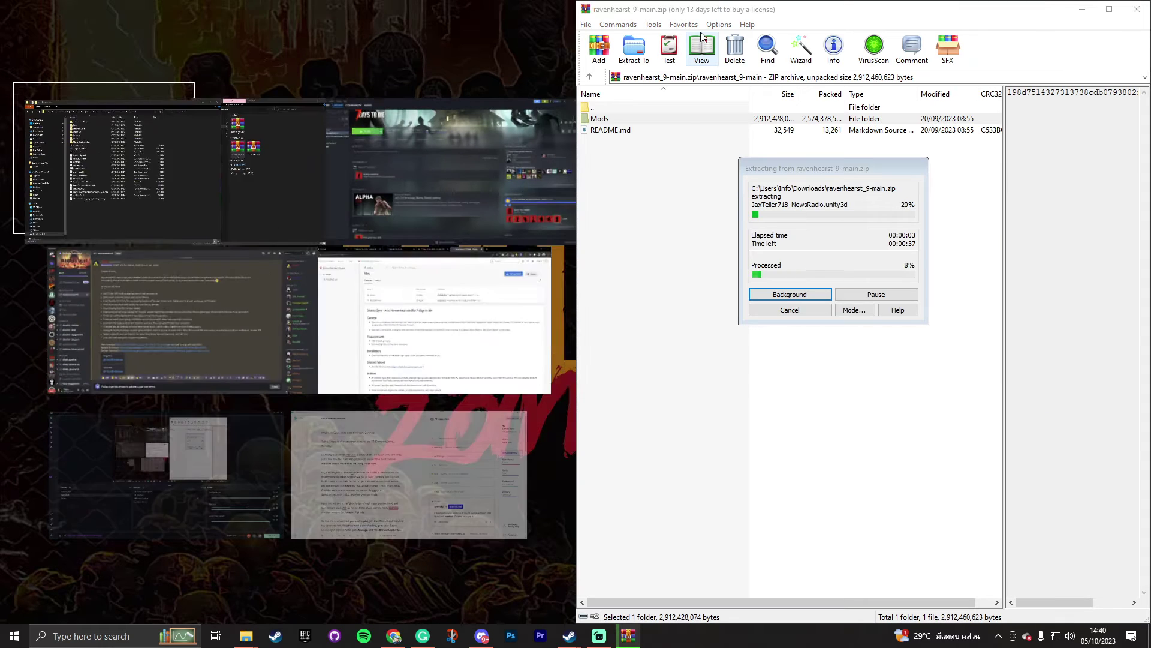
key("Escape")
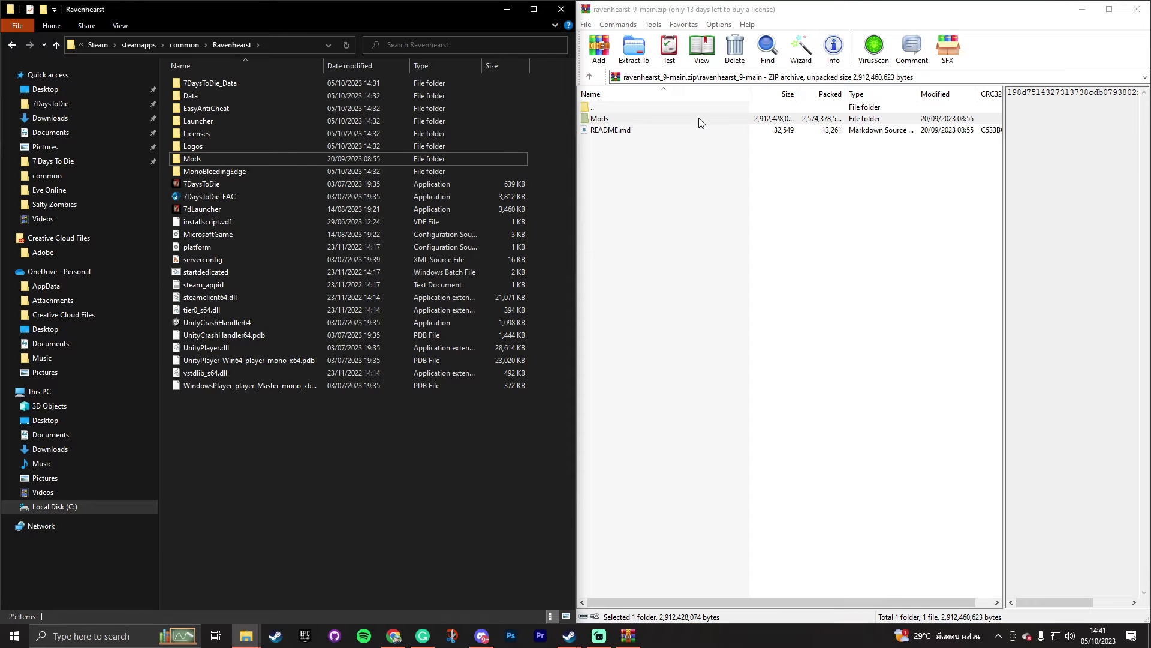
double_click(231, 158)
scroll(330, 406, "up", 12)
Close the Steam game properties dialog and minimise the other windows behind the Mods folder
left_click(1082, 9)
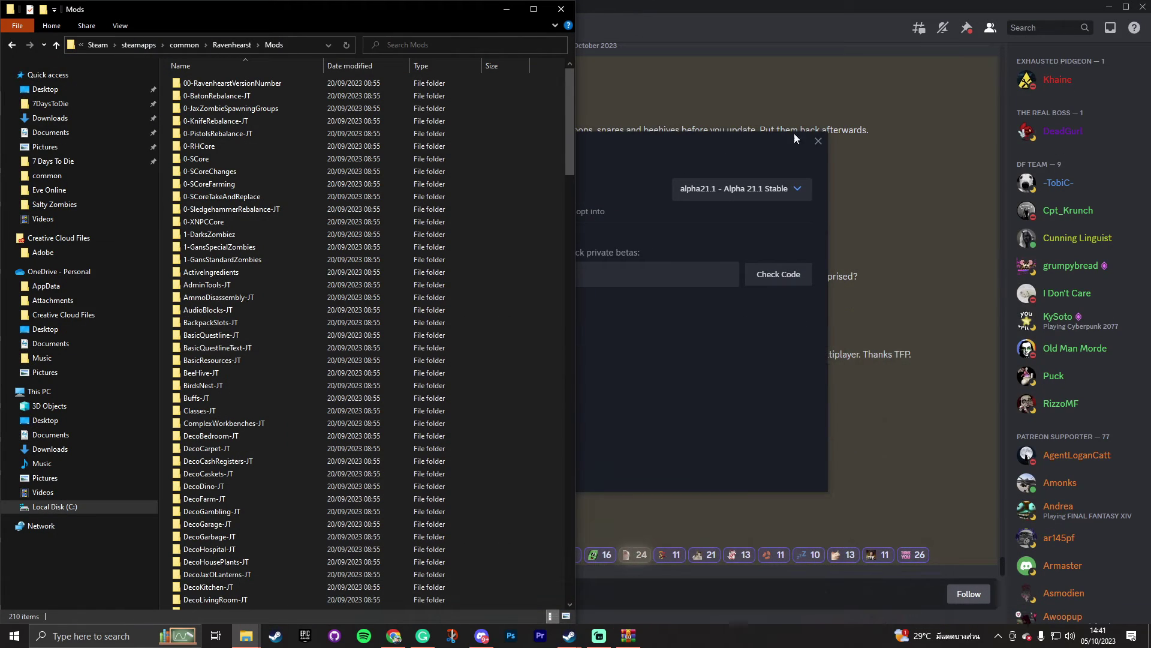
left_click(817, 140)
left_click(1110, 12)
left_click(1082, 7)
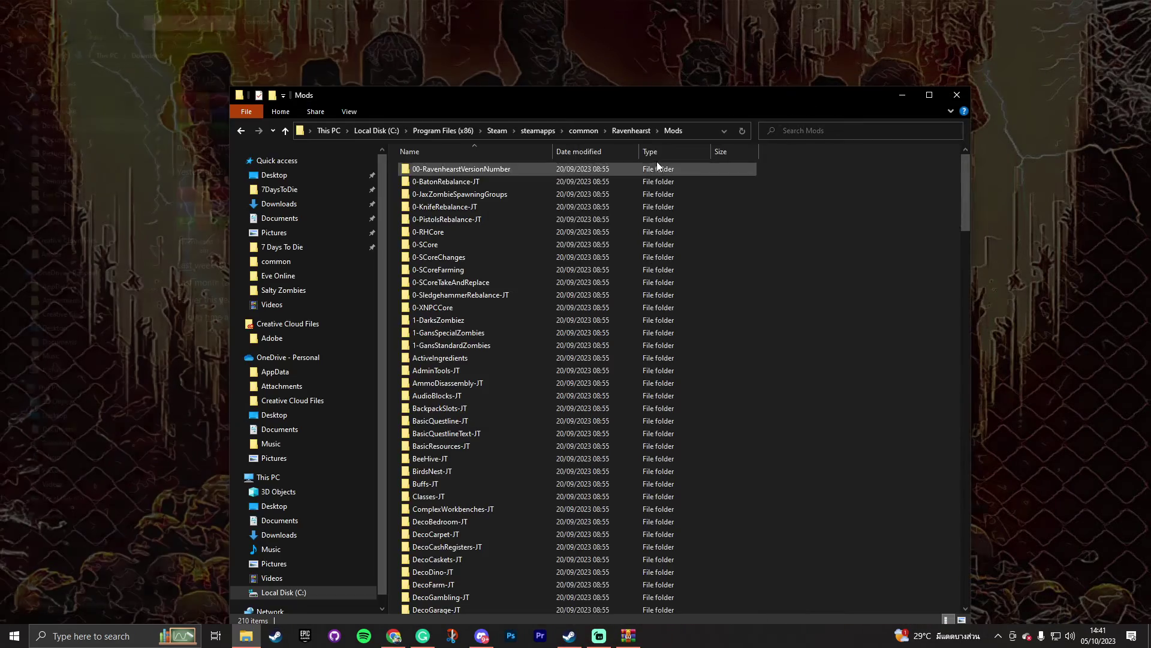
Launch 7DaysToDie from the Ravenhearst game folder, choose Retry at the startup prompt, and minimise the game
left_click_drag(629, 99, 664, 129)
left_click(731, 92)
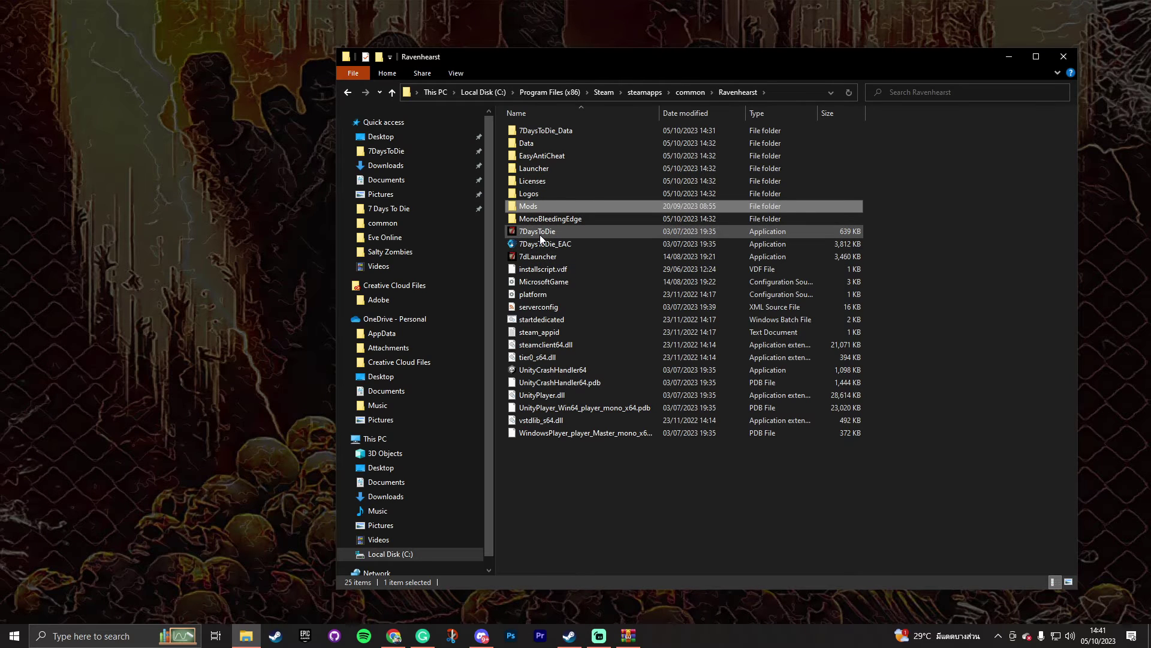
left_click_drag(549, 59, 590, 55)
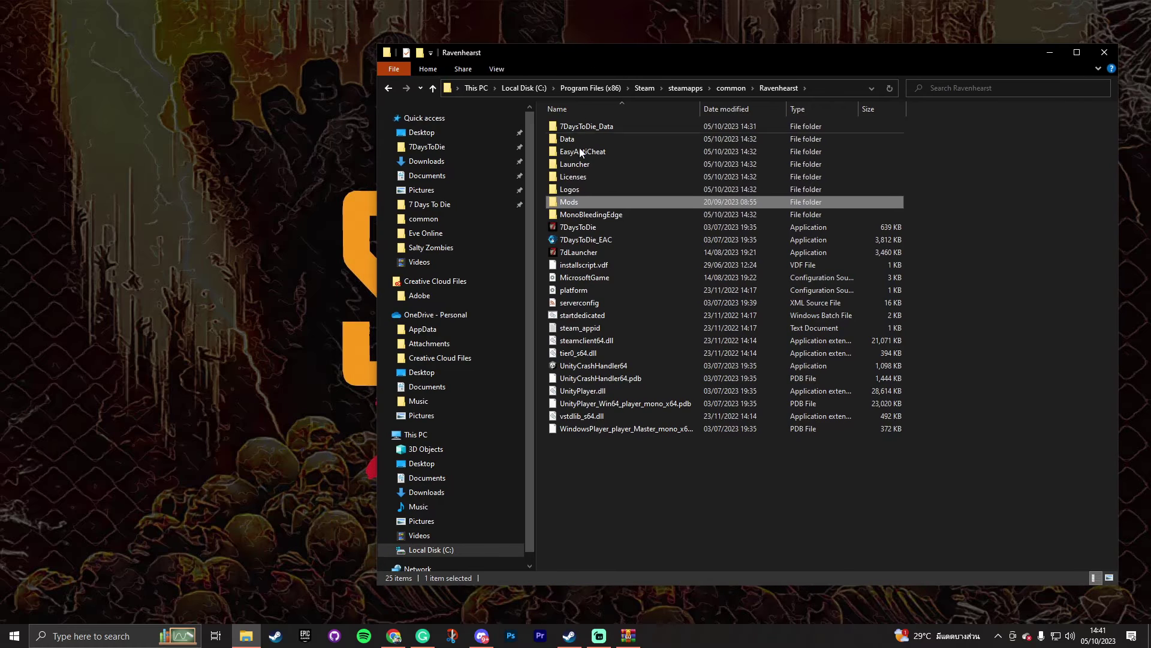
left_click(586, 229)
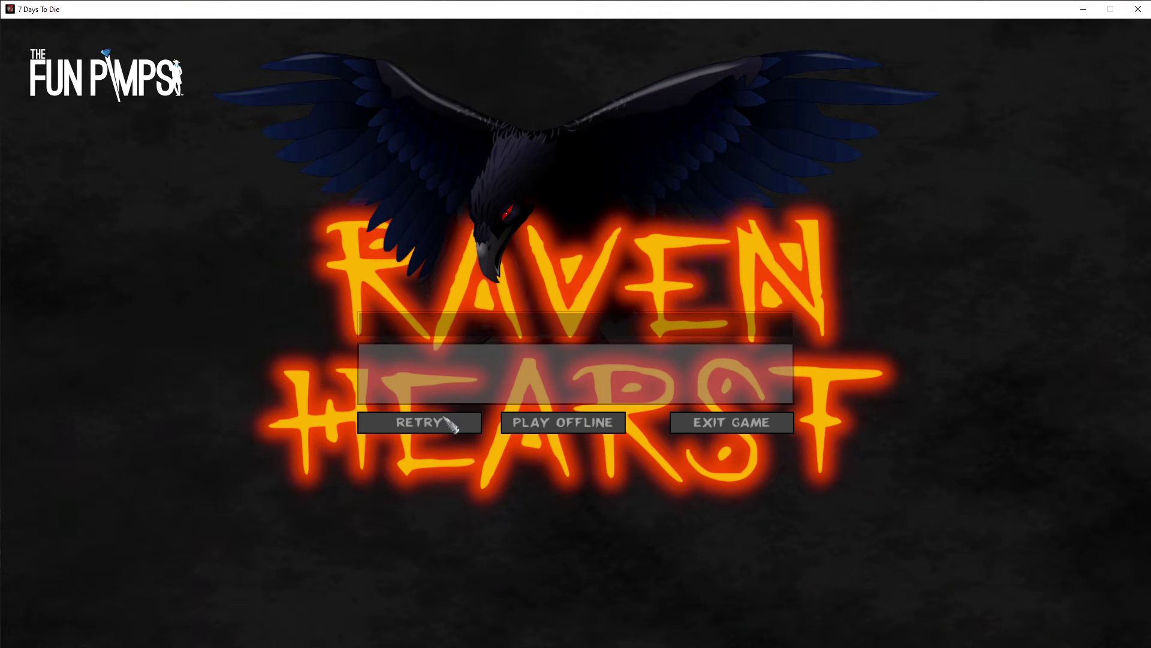
left_click(451, 425)
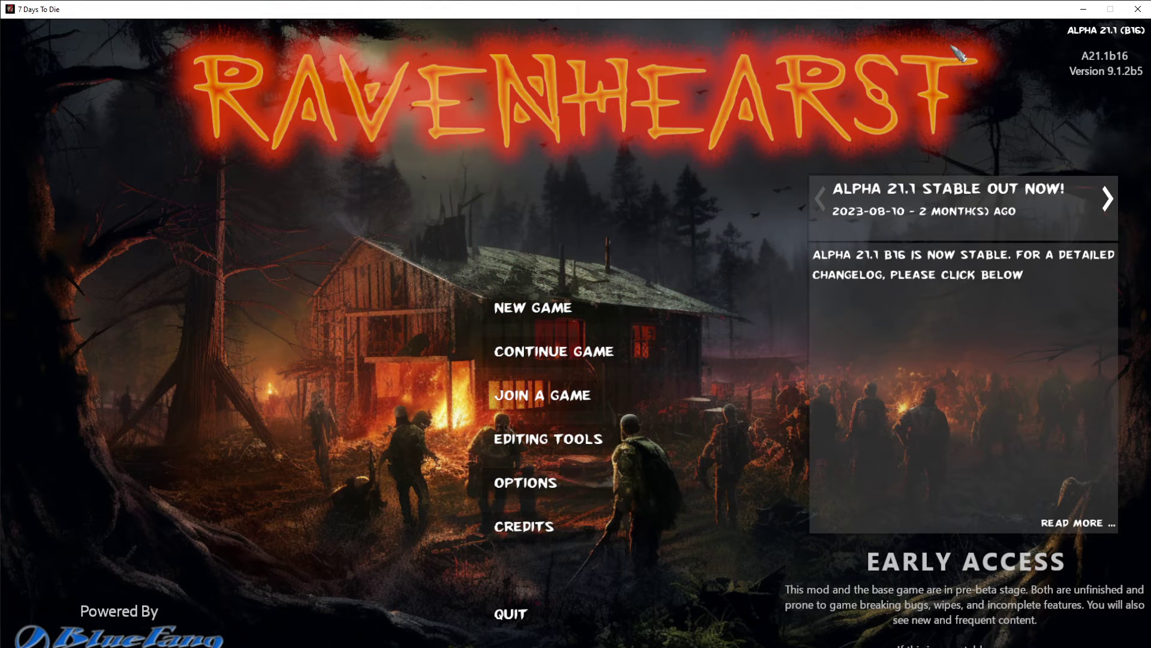
left_click(1083, 9)
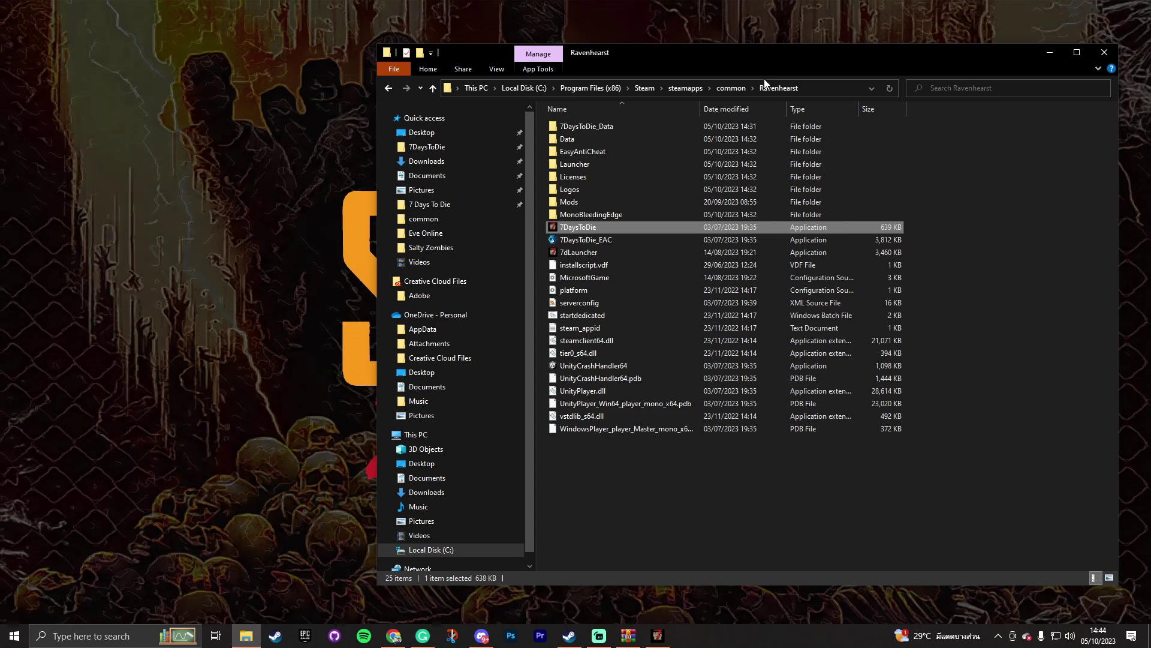
Open the Downloads folder beside the common folder and go into the original 7 Days To Die folder
left_click(731, 87)
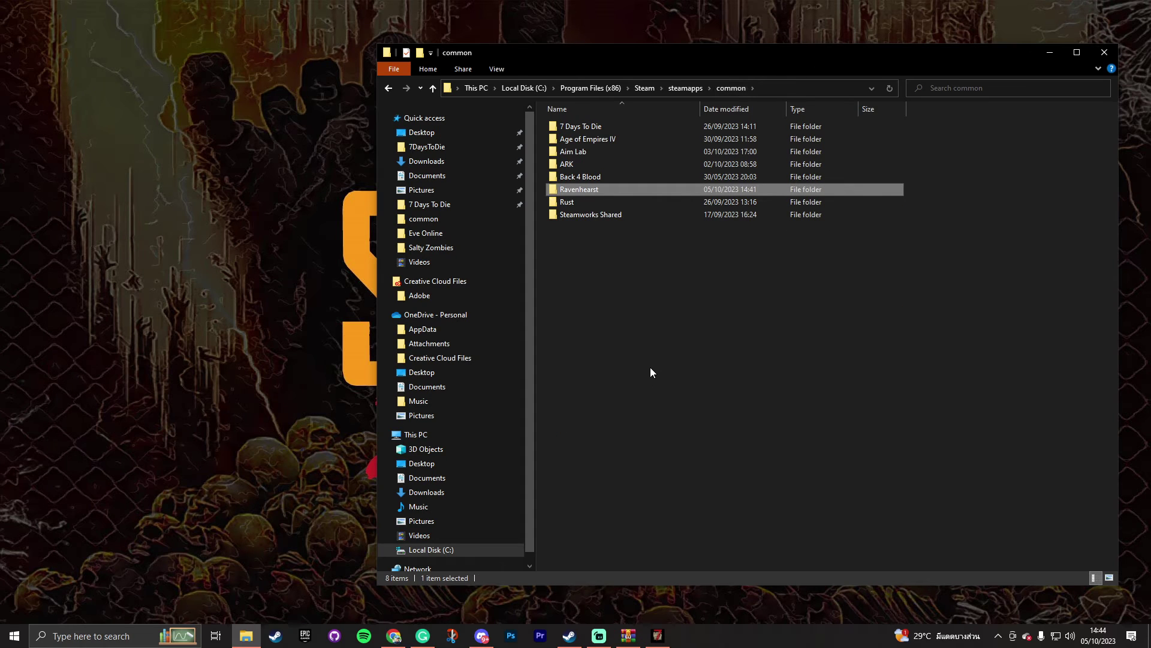
left_click(587, 126)
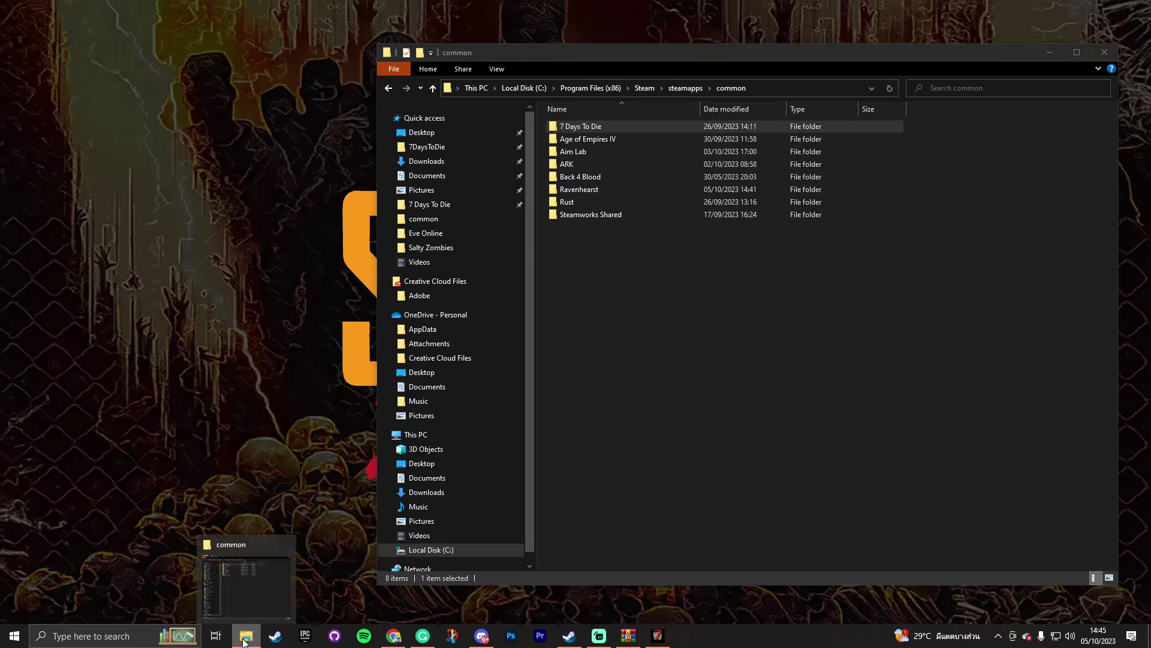
middle_click(246, 637)
double_click(859, 154)
left_click_drag(771, 73, 1, 84)
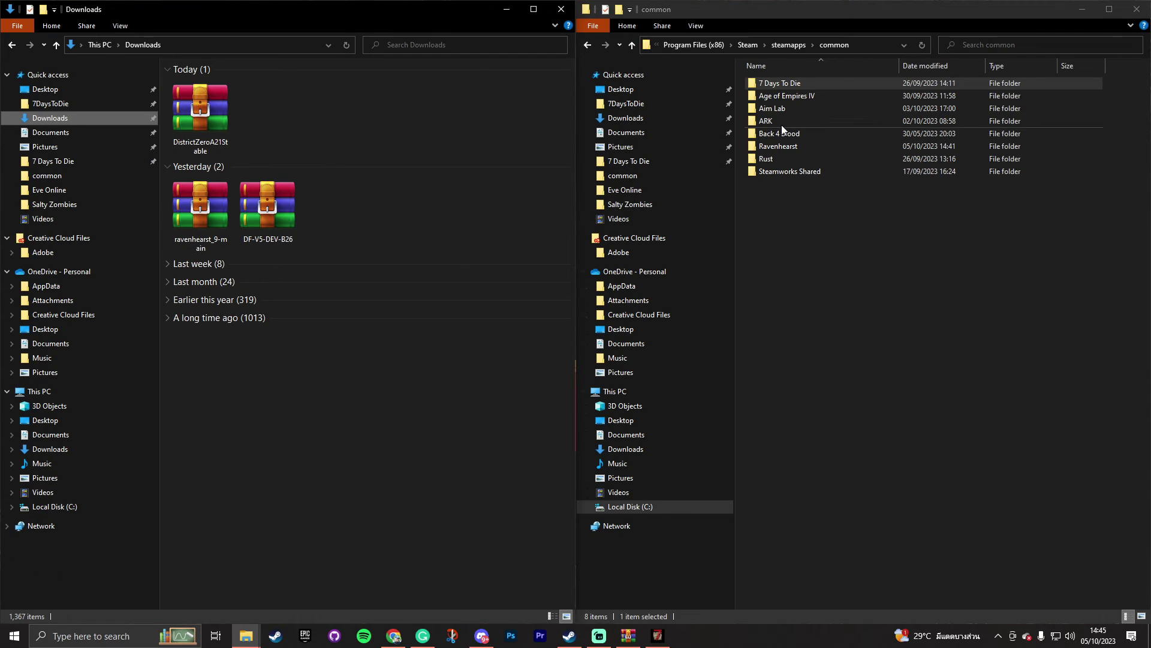
double_click(782, 84)
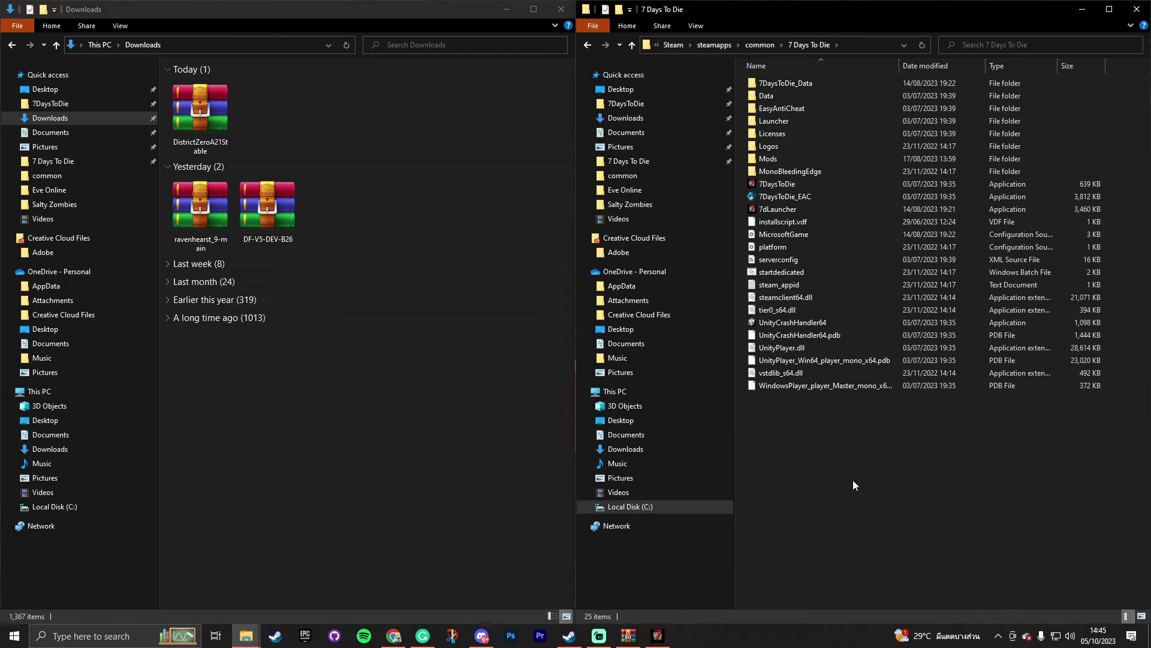
Check the 7 Days to Die branch in the Steam library and the Darkness Falls build announcement in Discord
left_click(571, 637)
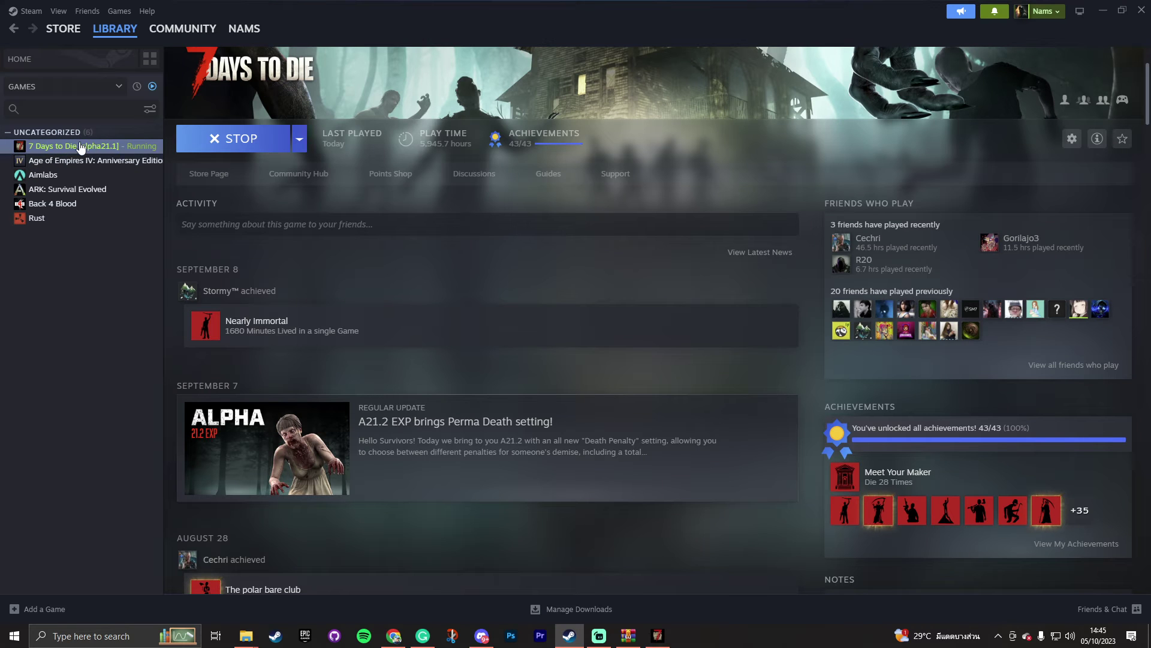
left_click(1100, 11)
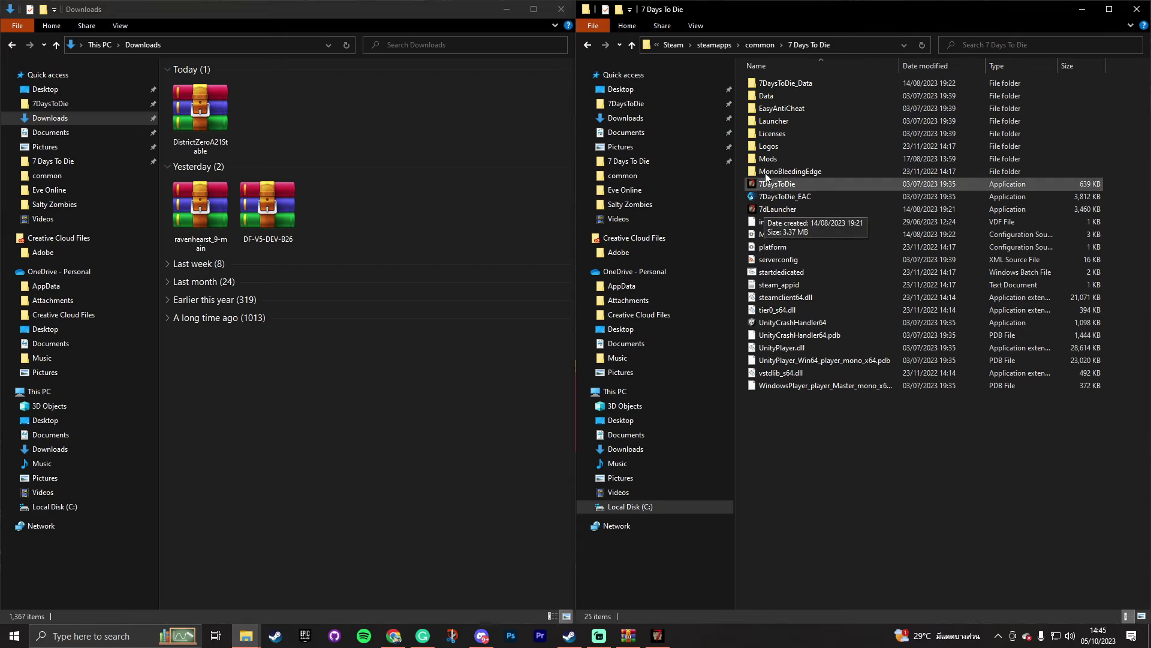
left_click(758, 45)
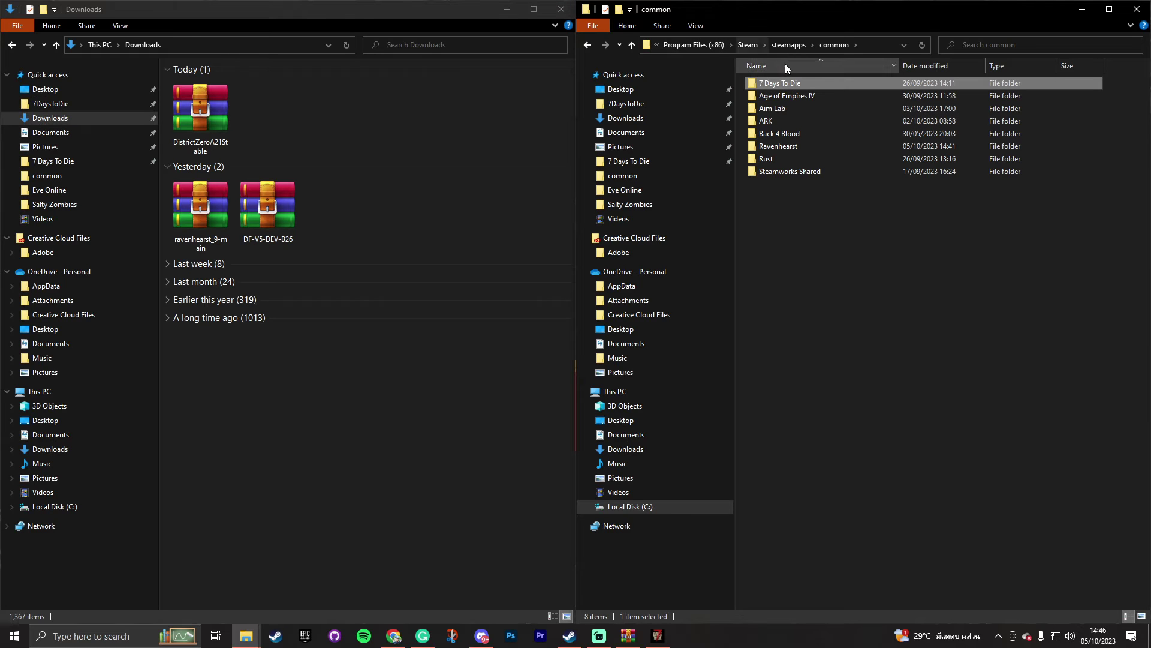
mouse_move(789, 84)
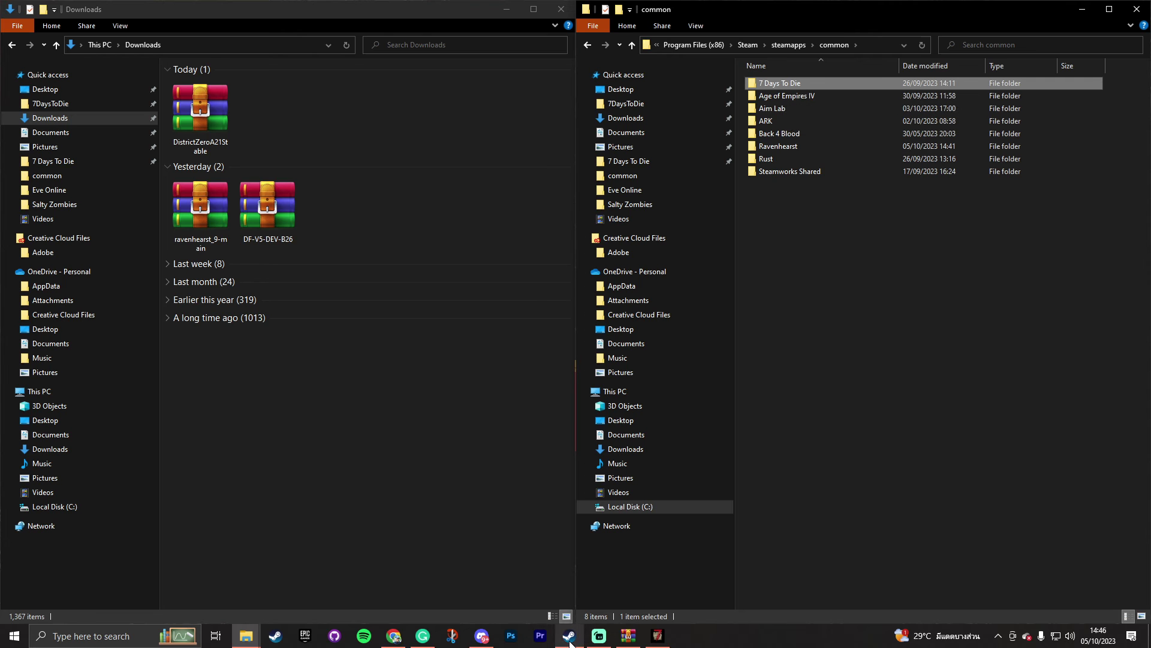
left_click(468, 596)
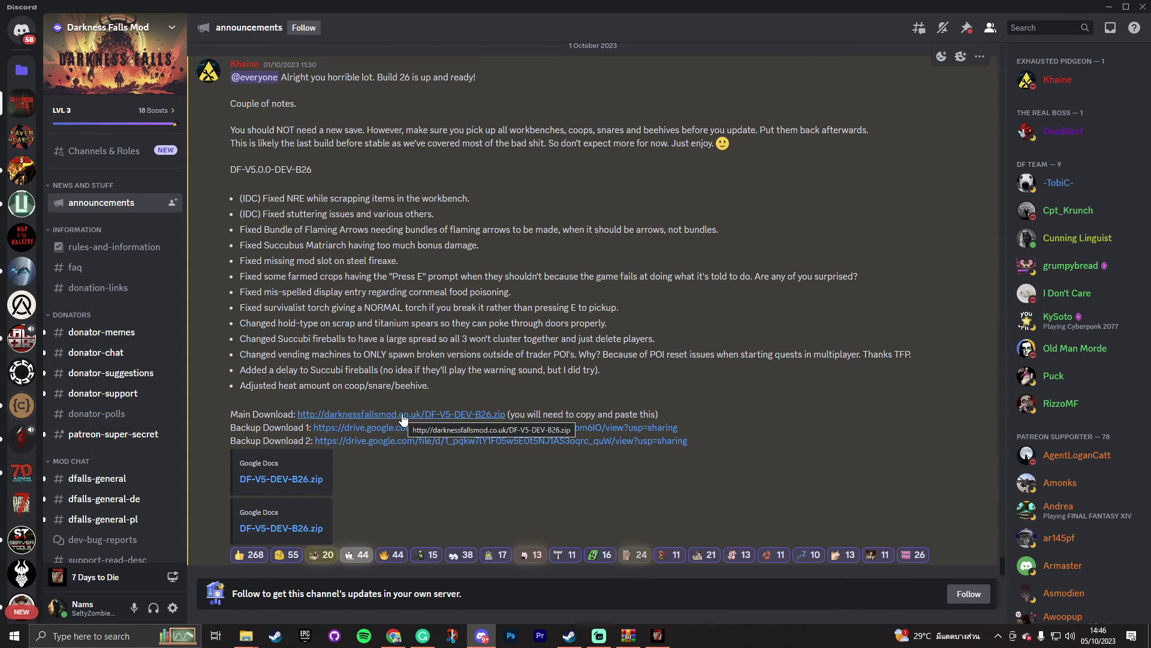
left_click(1108, 7)
Inspect the Mods folder inside the original 7 Days To Die folder and return to its parent folder
double_click(820, 85)
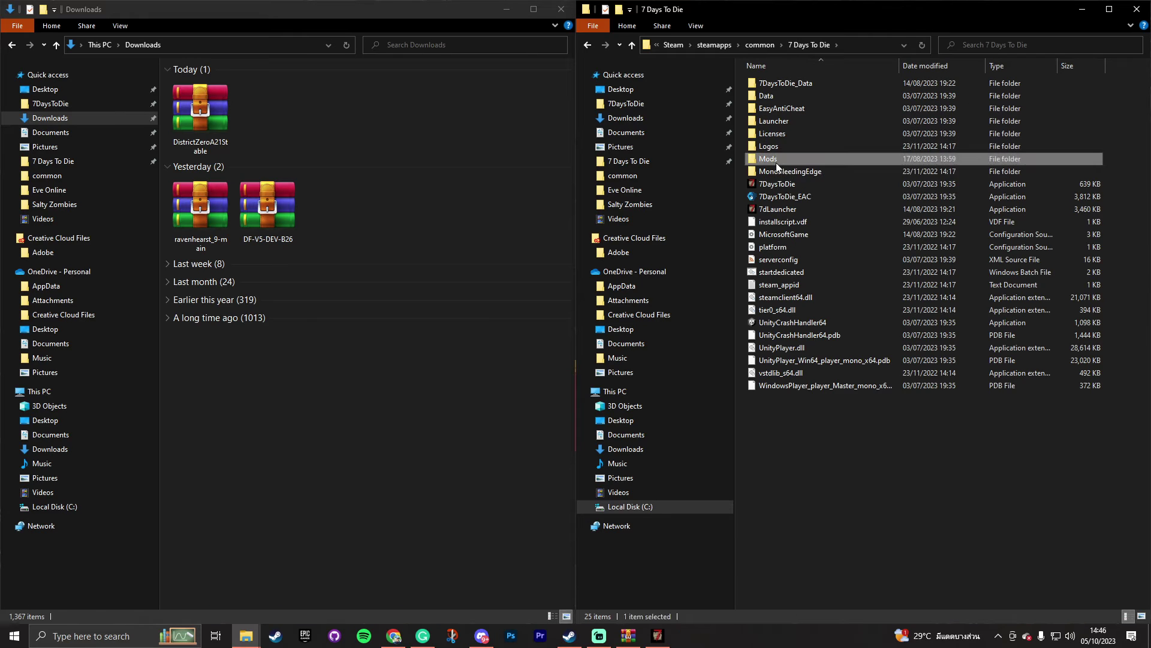
double_click(776, 162)
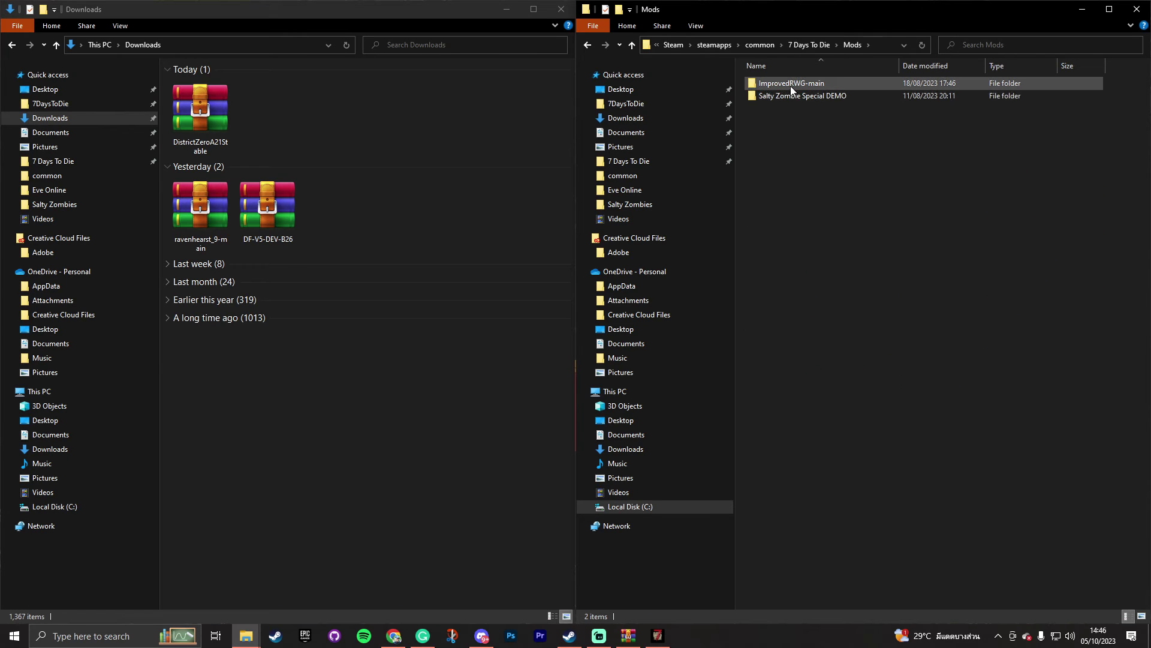
left_click(808, 45)
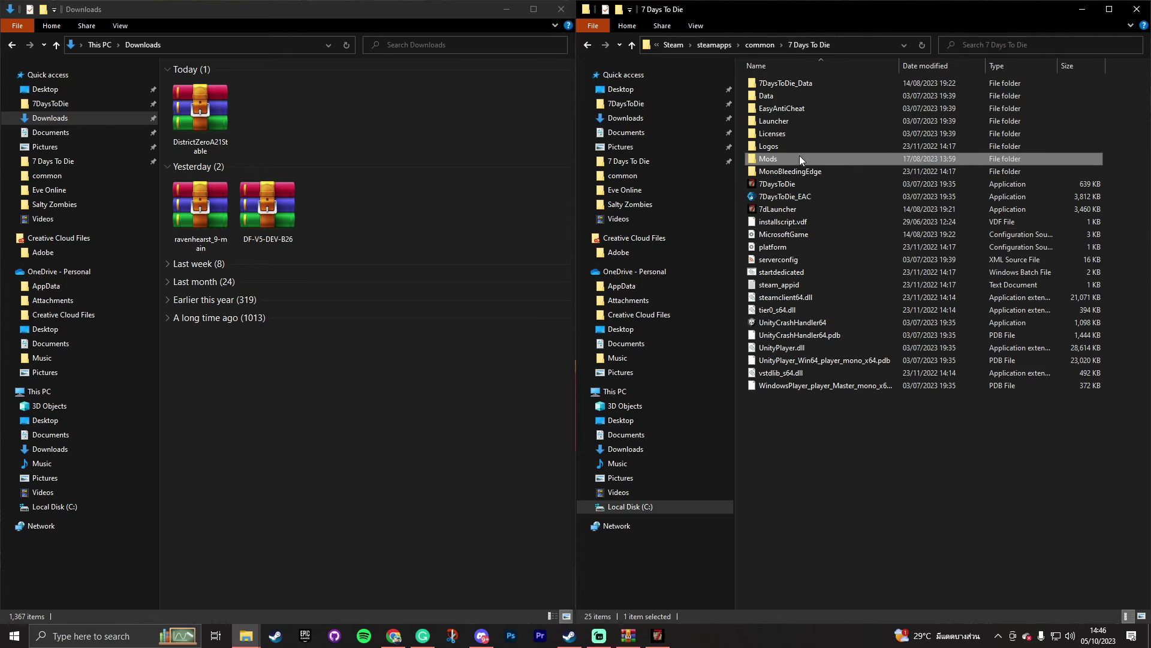
Examine the Mods folder entries in the DF-V5-DEV-B26 and DistrictZeroA21Stable archives beside the 7 Days To Die folder
double_click(279, 206)
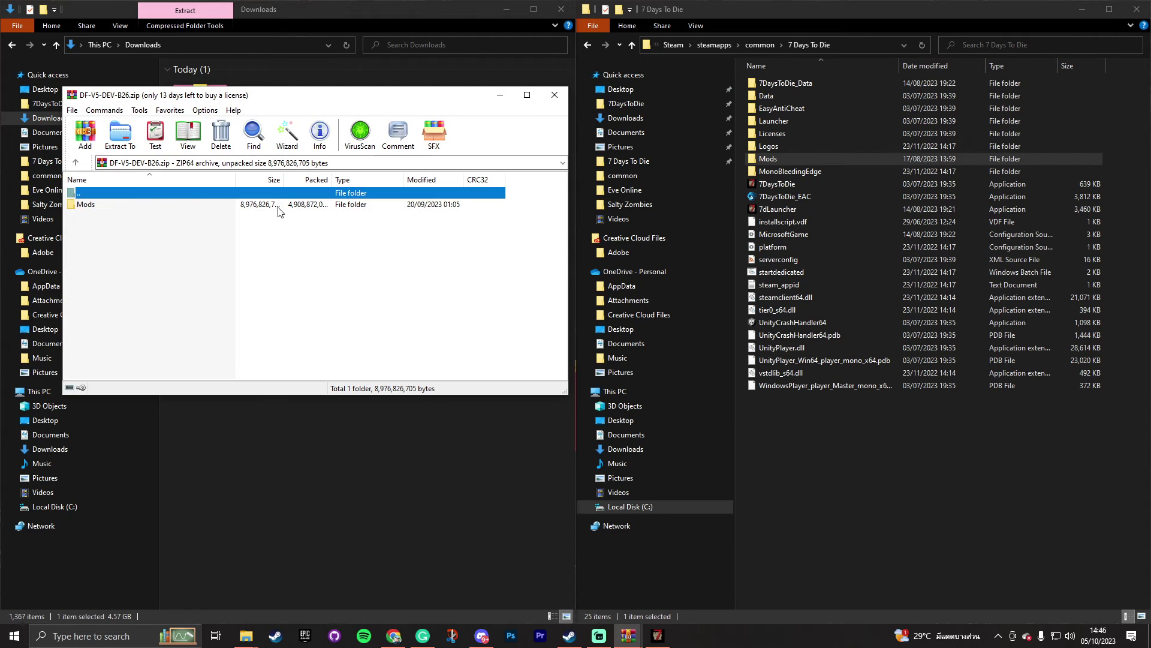
left_click(87, 207)
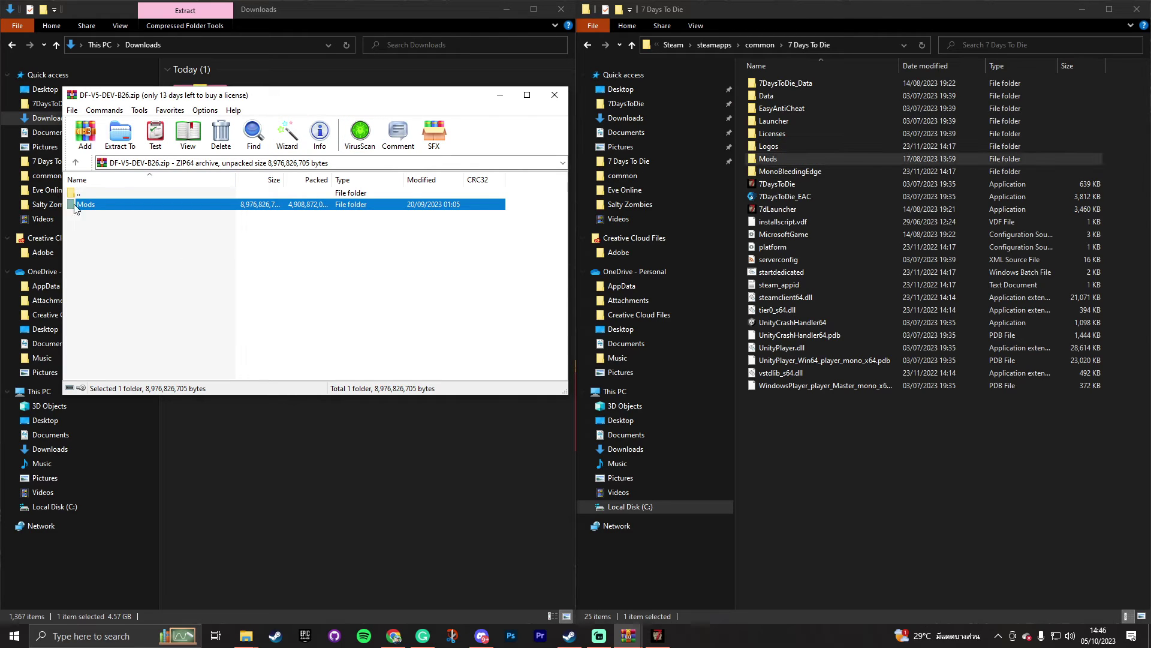
left_click(500, 95)
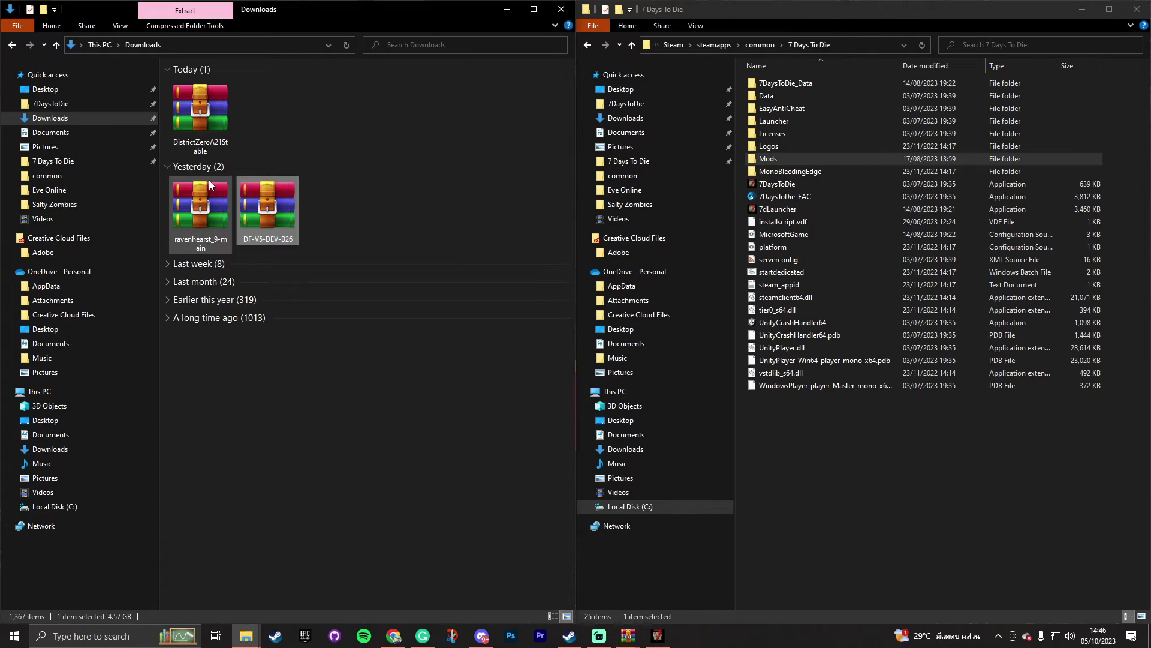
double_click(214, 121)
left_click(156, 204)
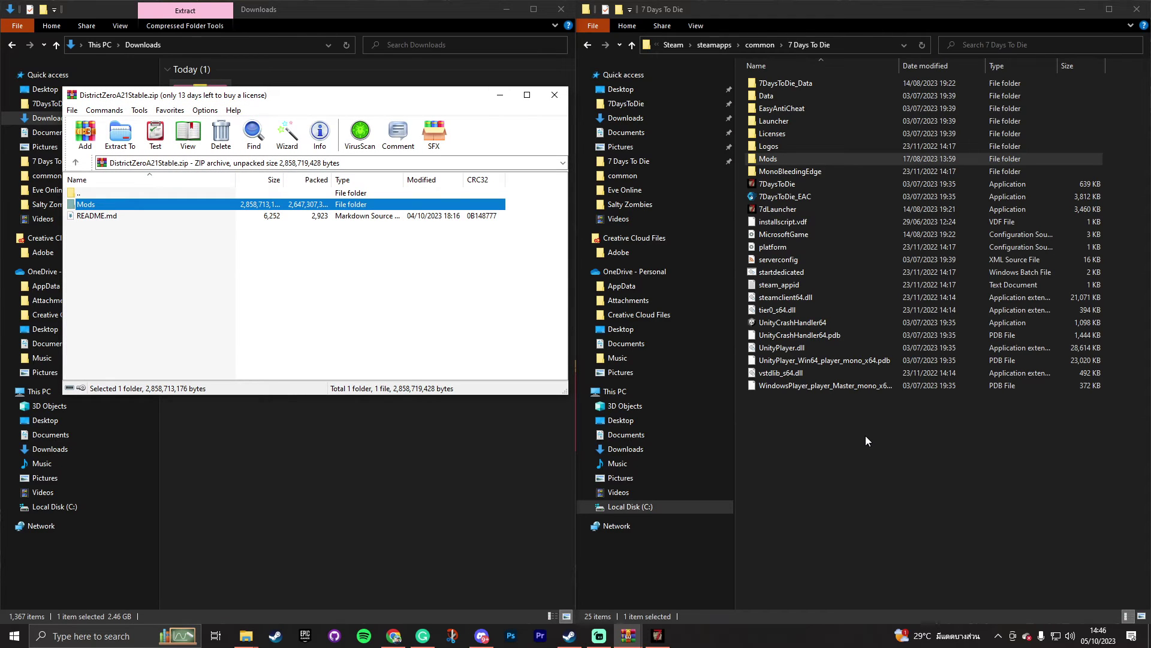
left_click(783, 184)
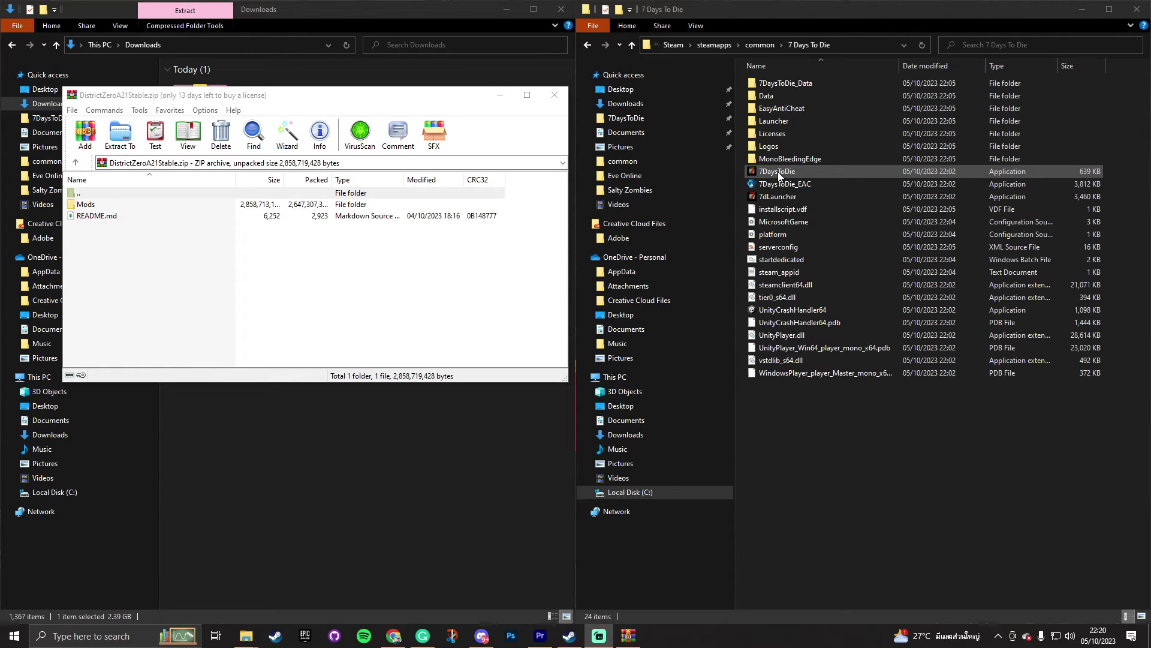
Return to the common folder and examine the 7 Days To Die and Ravenhearst game folders
left_click(760, 45)
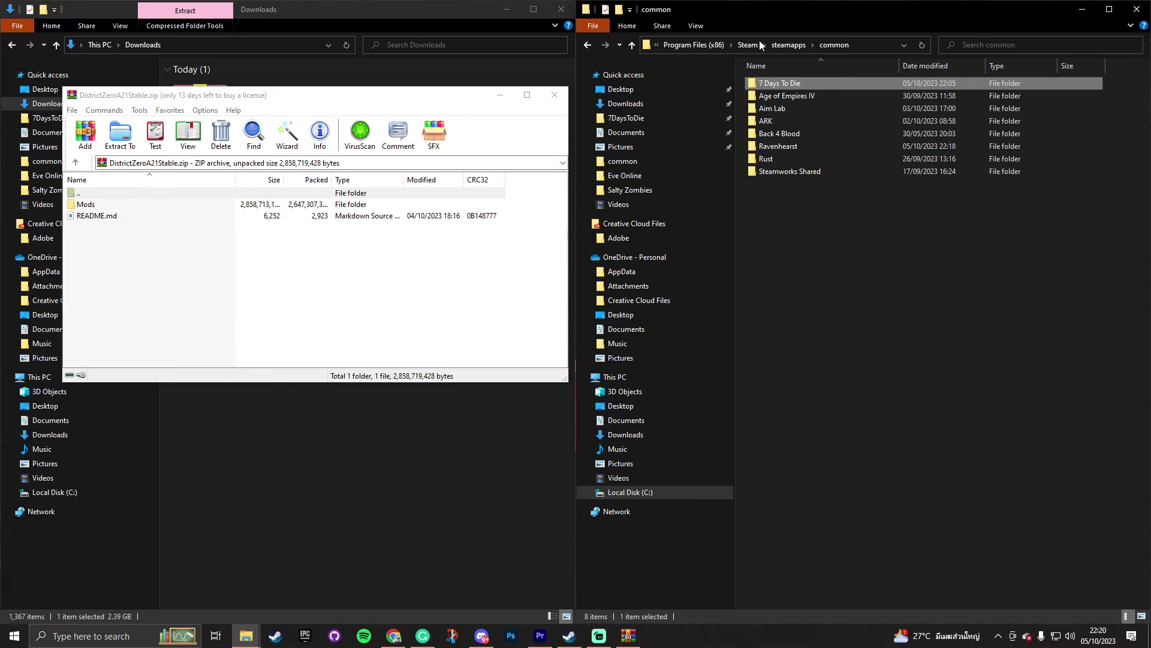
left_click(798, 87)
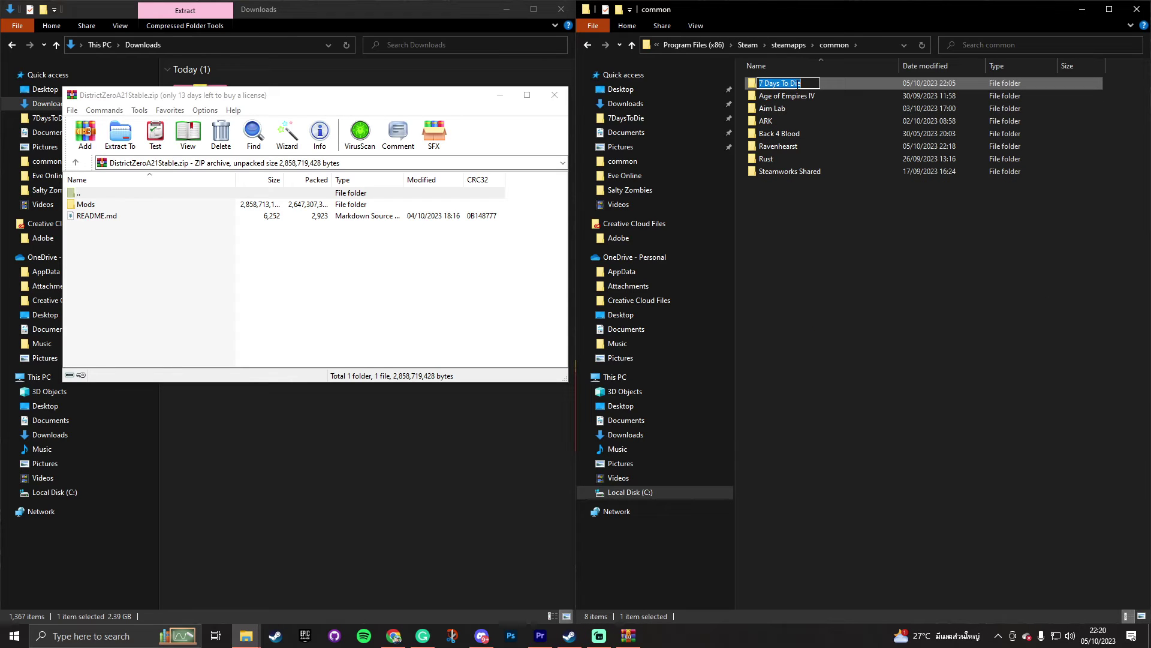
left_click(825, 87)
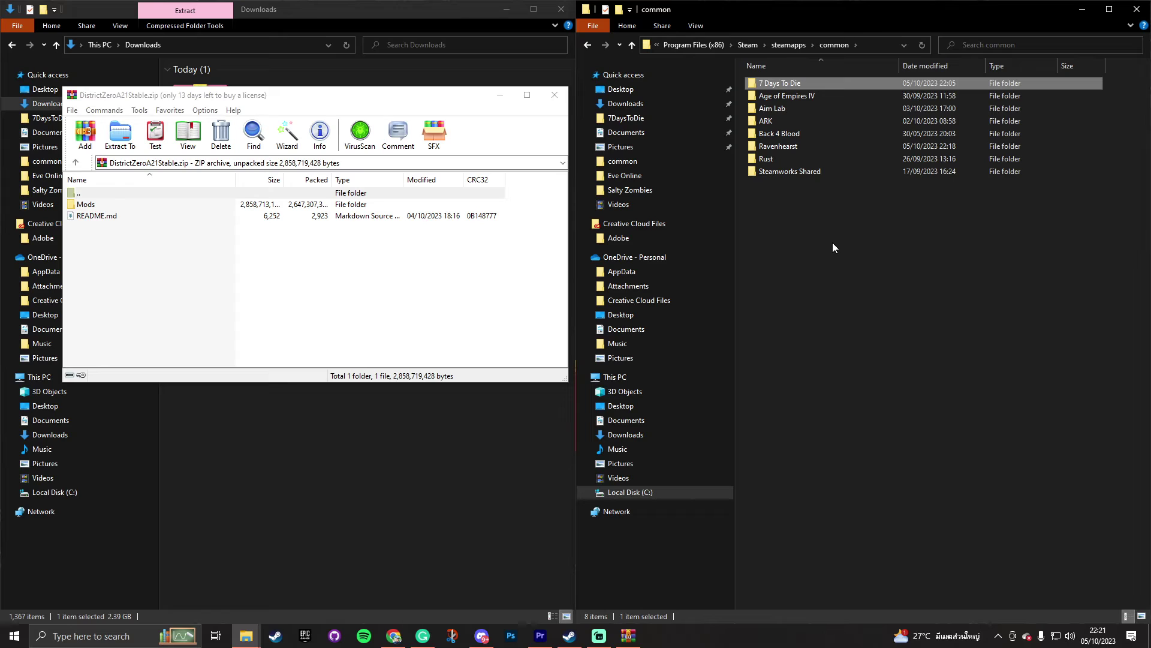
left_click(790, 151)
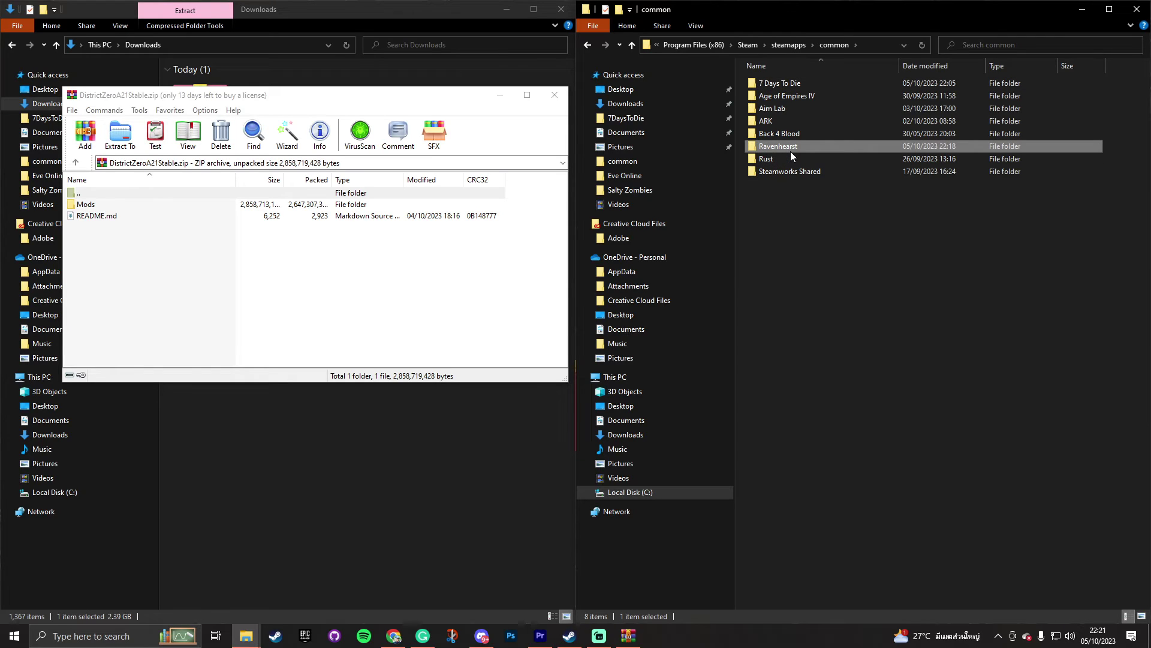
left_click(790, 85)
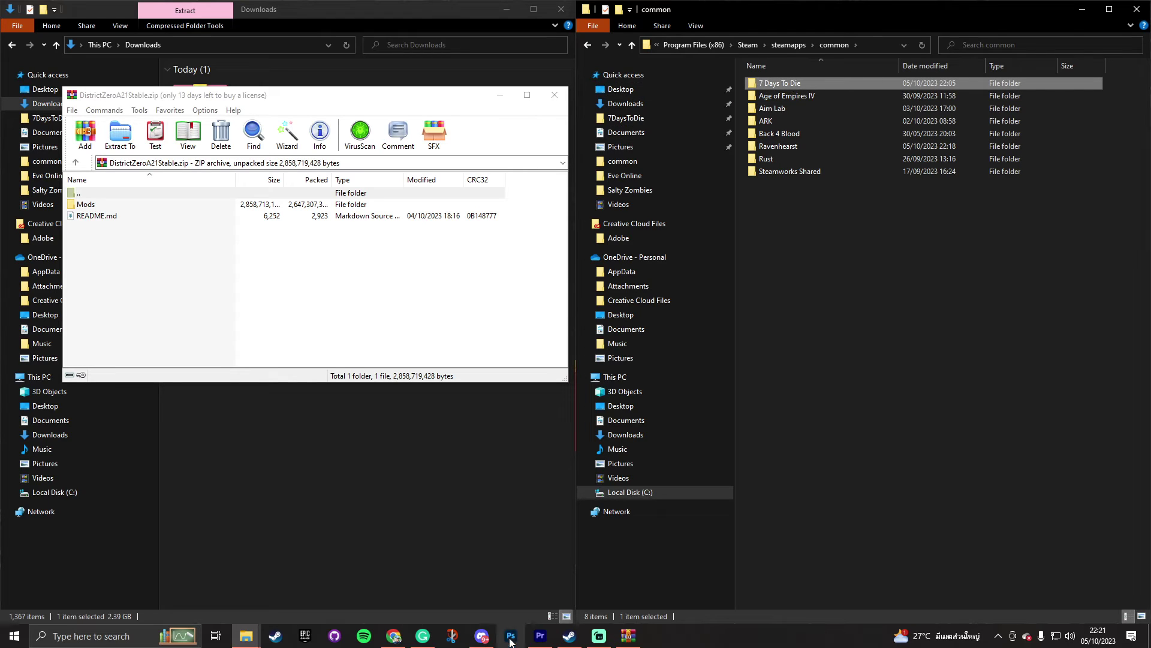
View the Installed Files options in the Steam properties of 7 Days to Die and close them
left_click(569, 635)
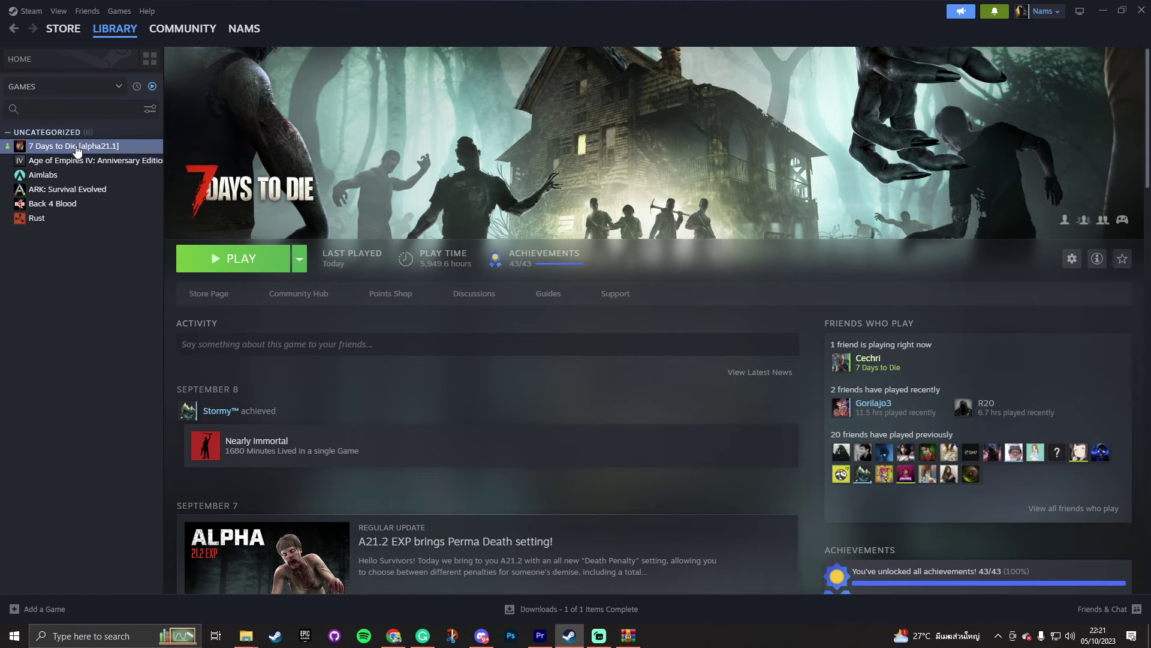
right_click(78, 148)
left_click(105, 238)
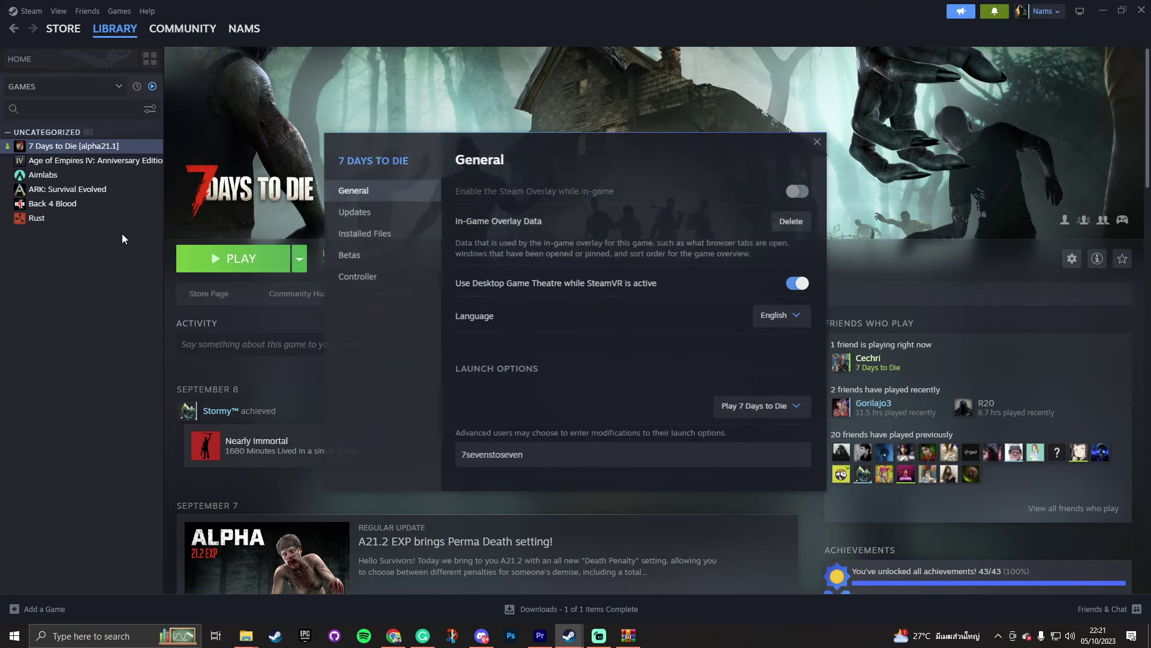
left_click(362, 234)
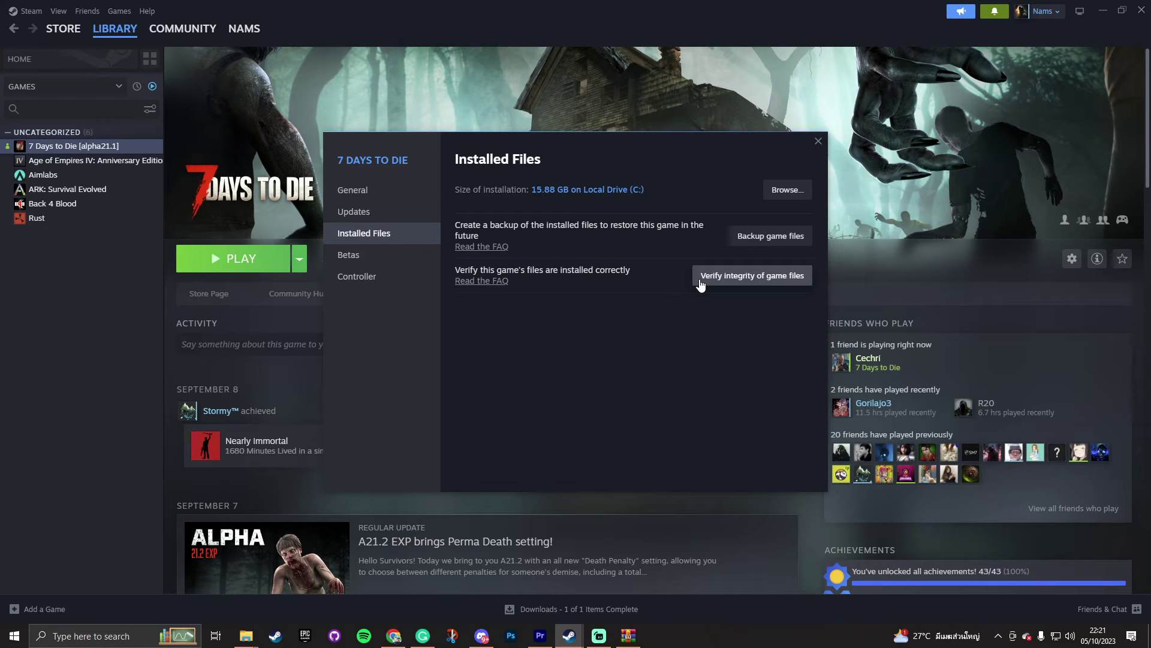
left_click(819, 141)
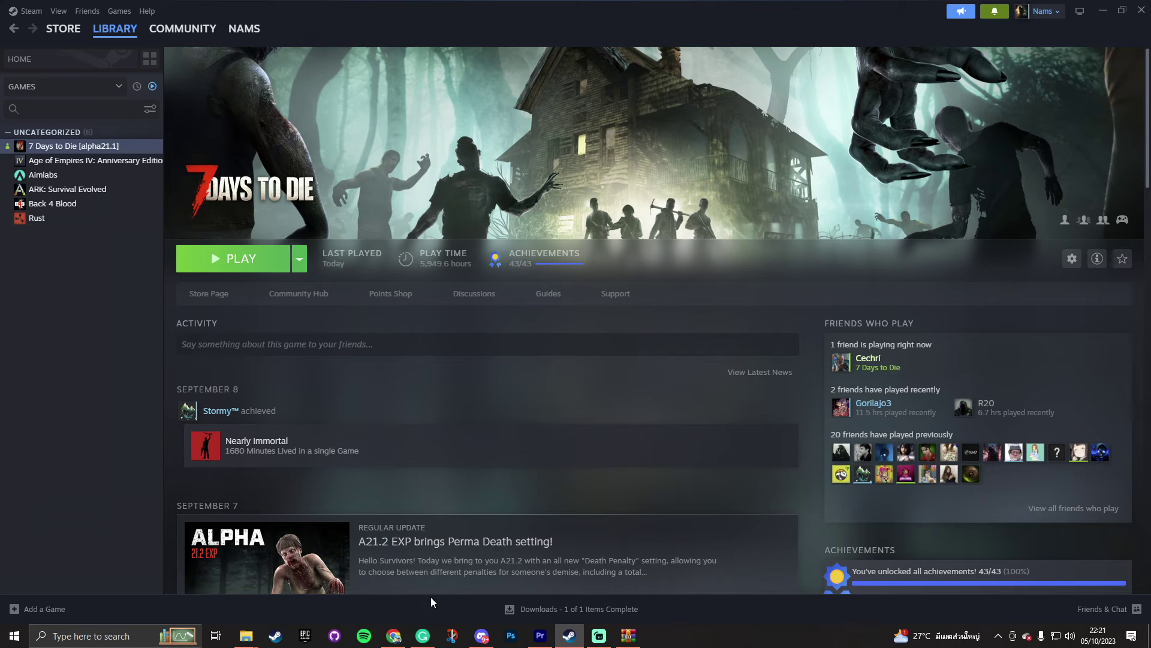
View the Manage options for 7 Days to Die in the Steam library, including Uninstall, and switch to the common folder in File Explorer
right_click(103, 149)
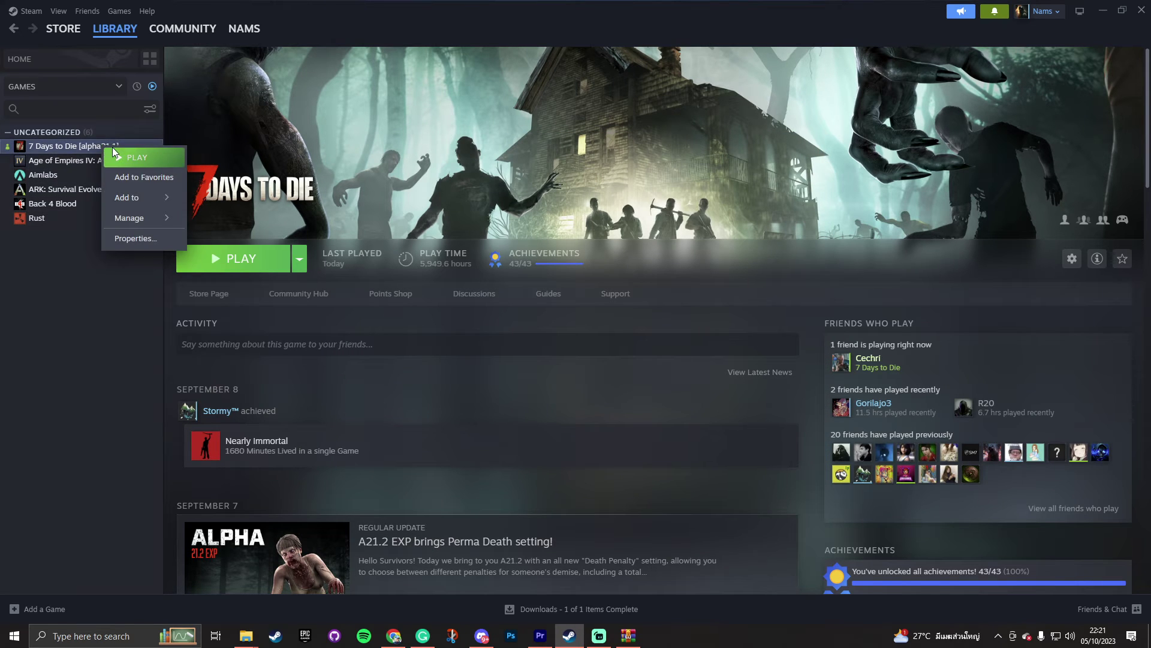
mouse_move(147, 219)
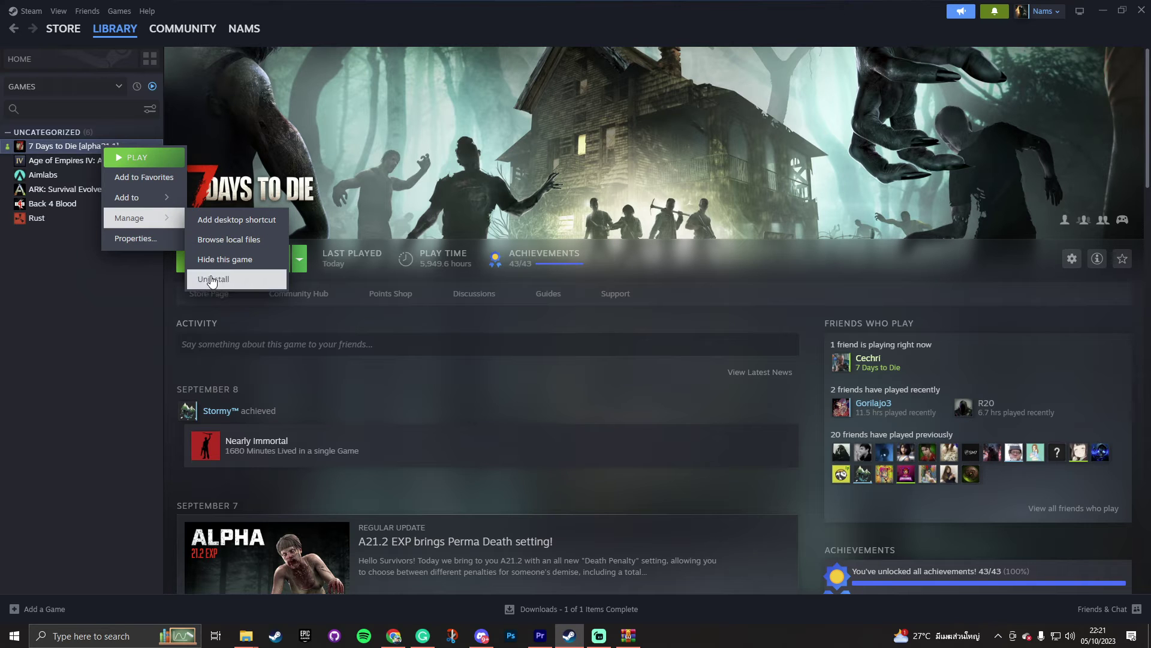
left_click(246, 636)
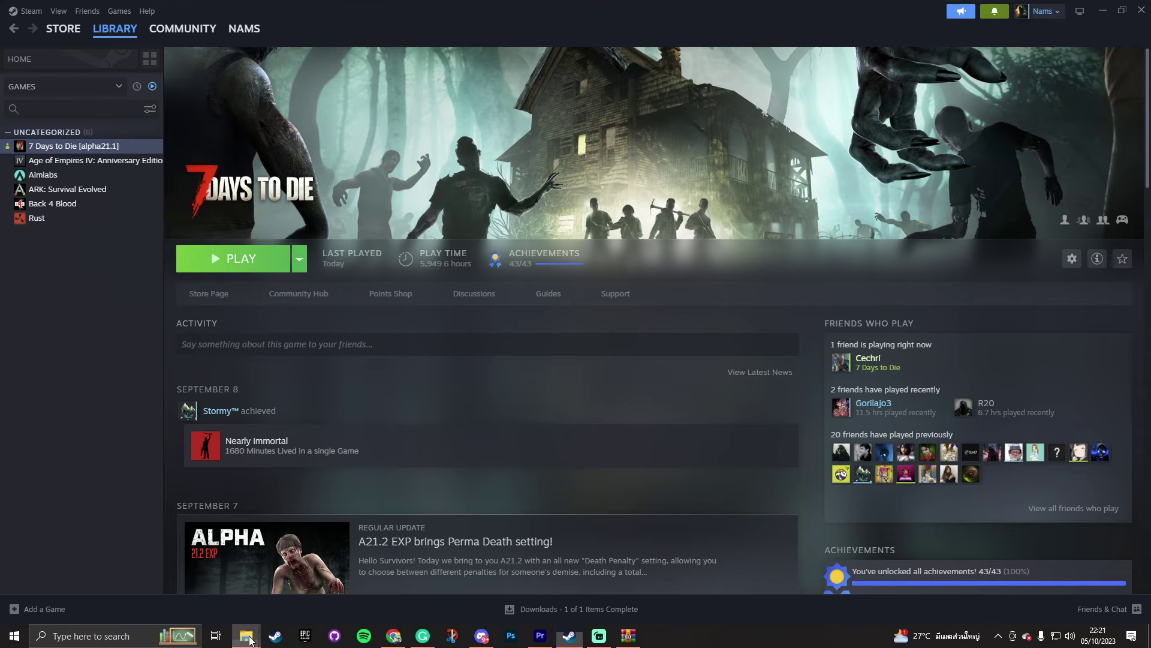
left_click(211, 584)
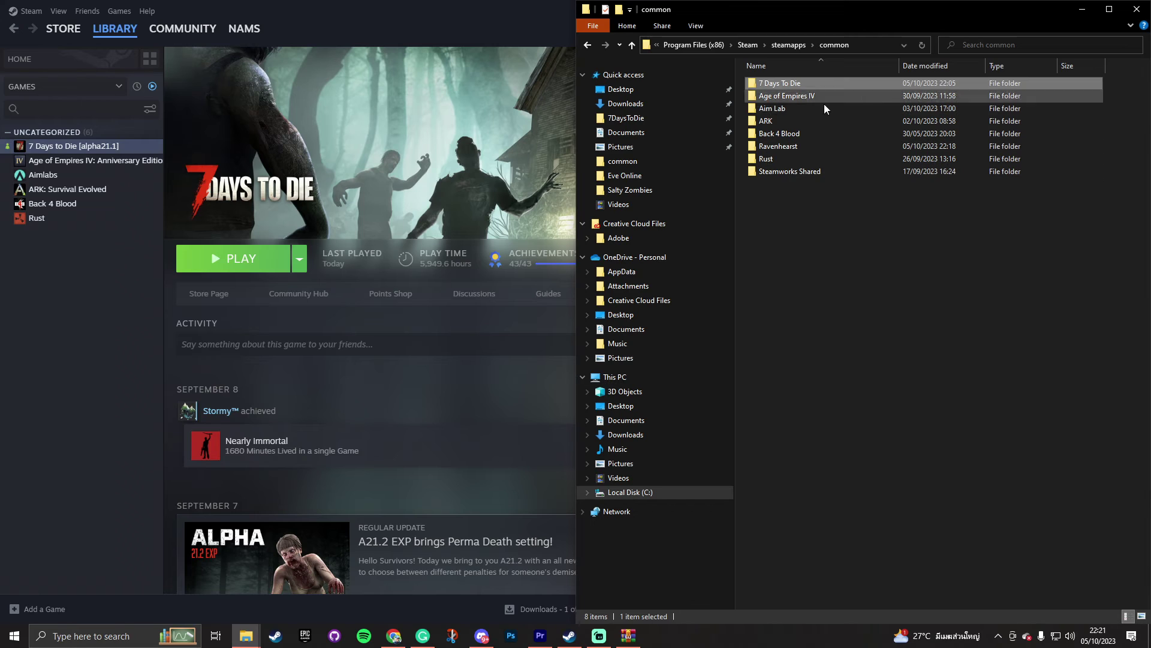
mouse_move(811, 80)
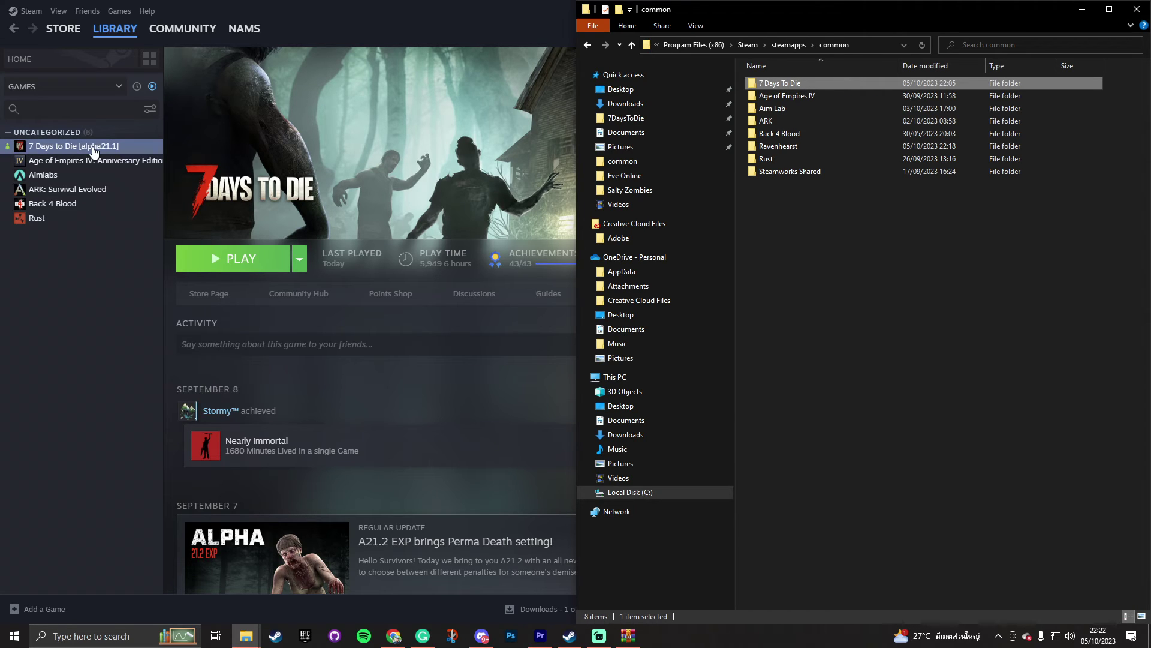
Copy the 7 Days To Die folder in the common folder and clear the selection
right_click(822, 84)
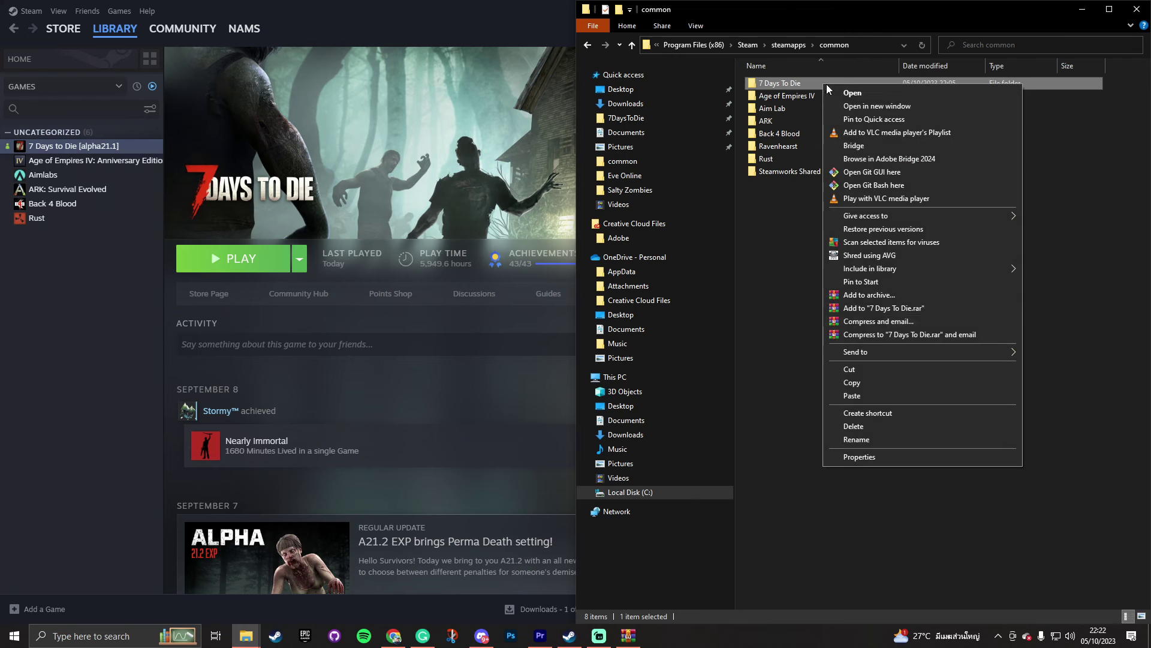
left_click(862, 387)
left_click(806, 279)
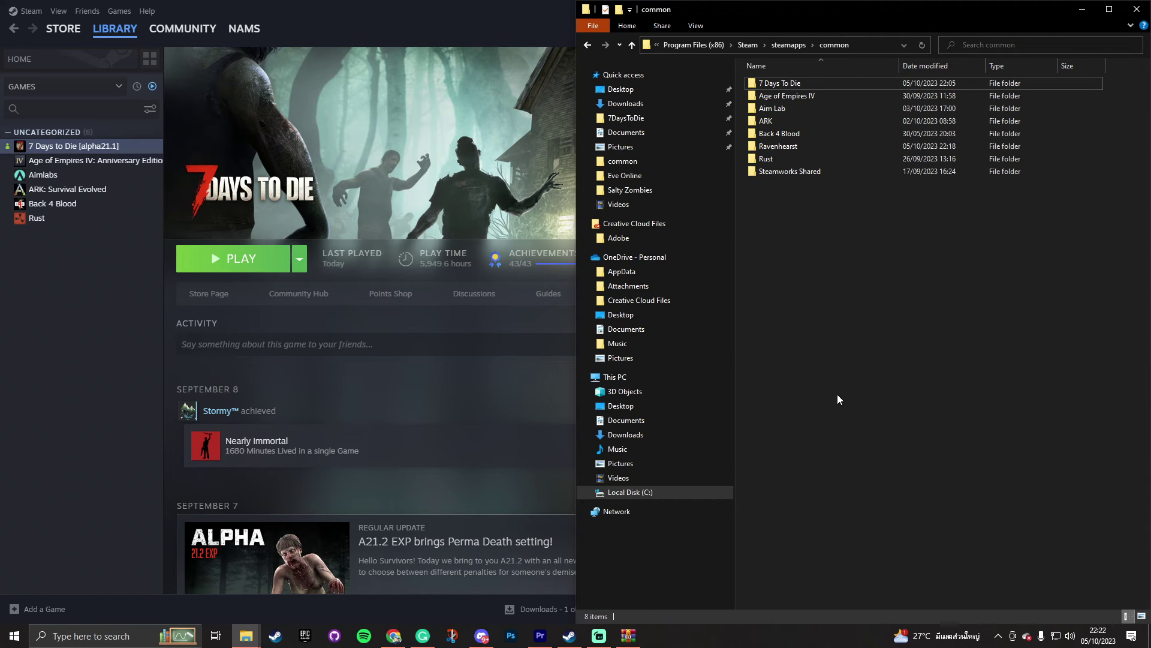
Clear the Steam, DistrictZeroA21Stable archive and Downloads windows off the desktop and open the Ravenhearst folder in common
double_click(473, 24)
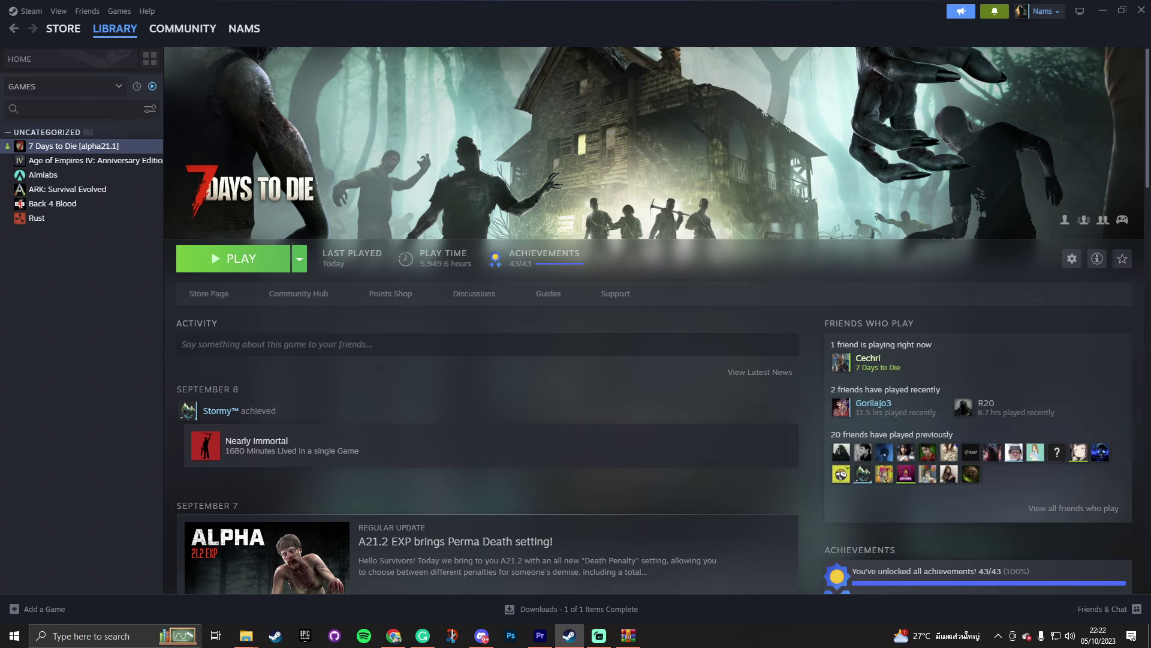
left_click(1083, 7)
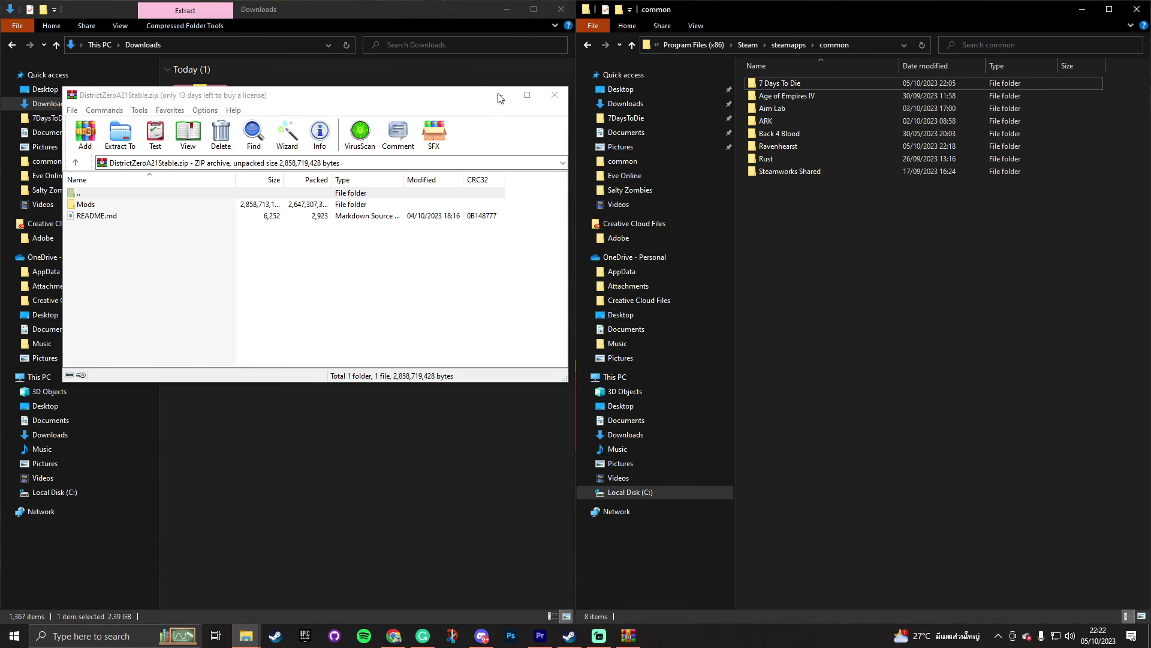
left_click(555, 94)
left_click(507, 9)
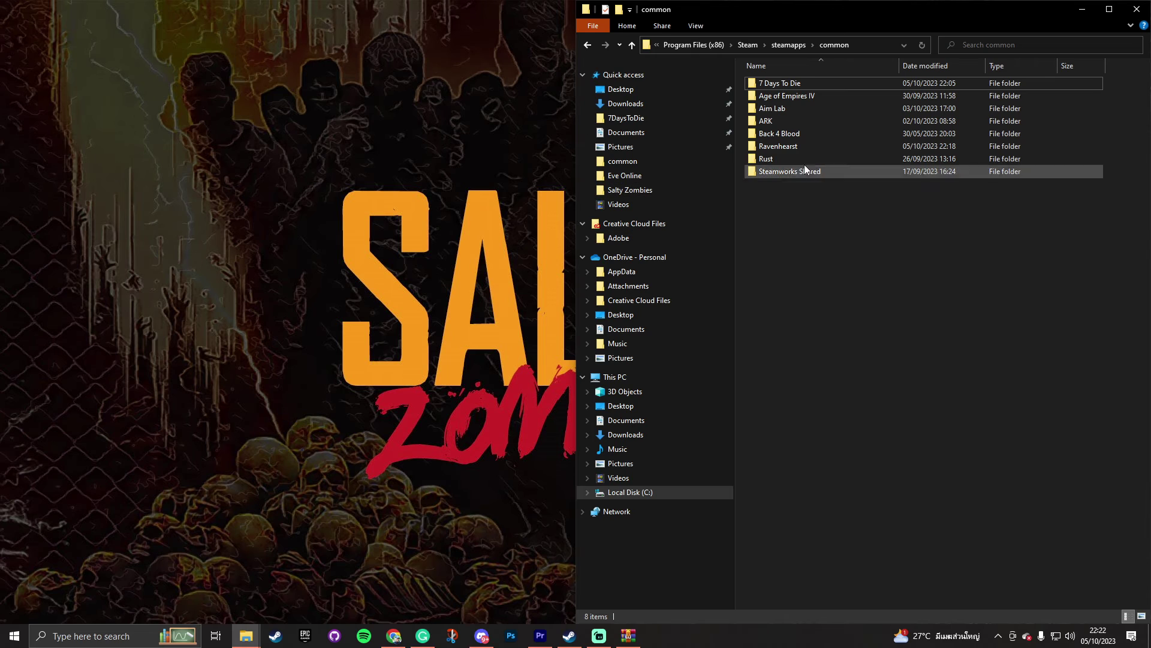
double_click(798, 145)
Try placing the Ravenhearst folder's 7DaysToDie application on the desktop and launching it from there
left_click(786, 184)
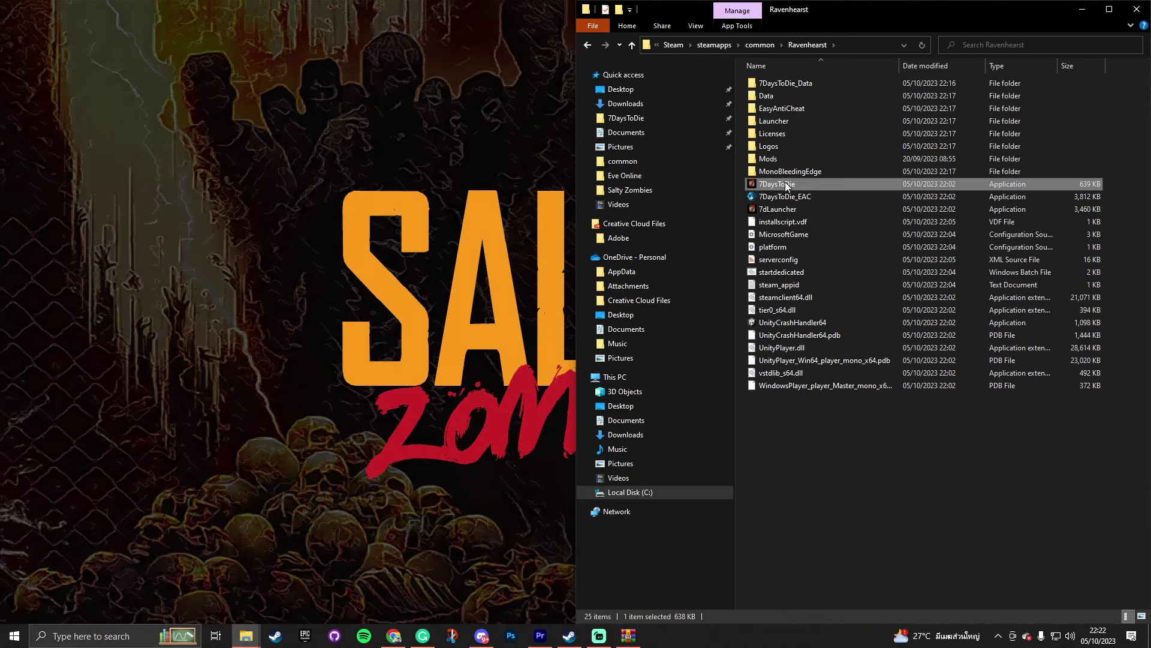
left_click_drag(786, 182, 295, 163)
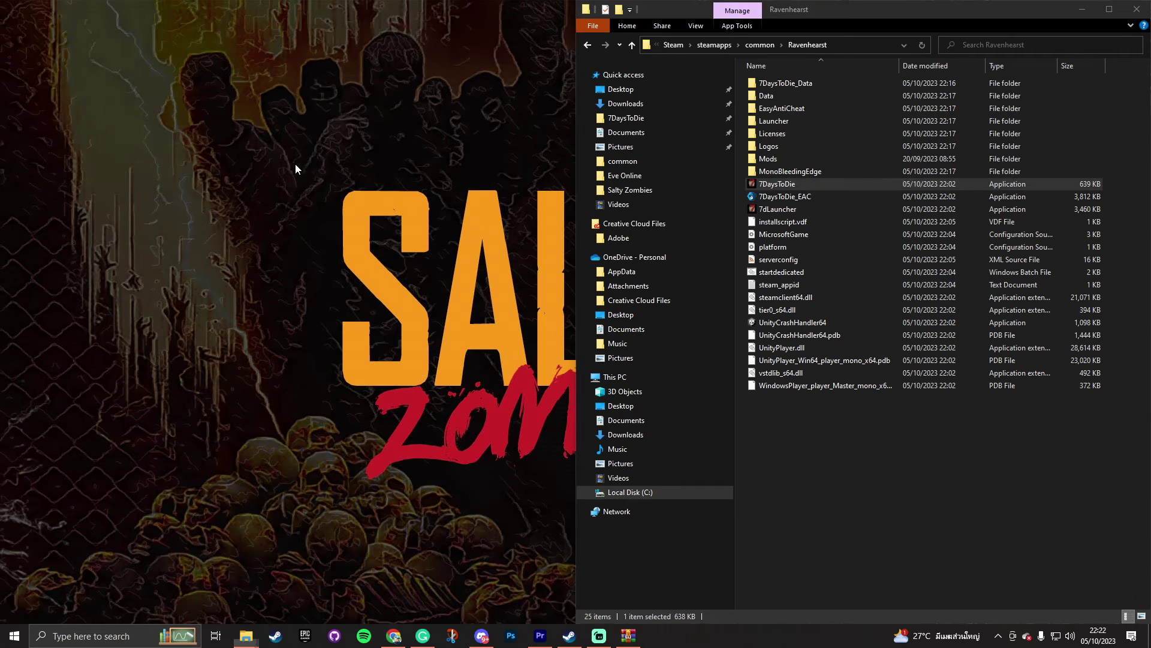
left_click_drag(23, 18, 221, 127)
right_click(221, 128)
left_click(166, 215)
double_click(202, 131)
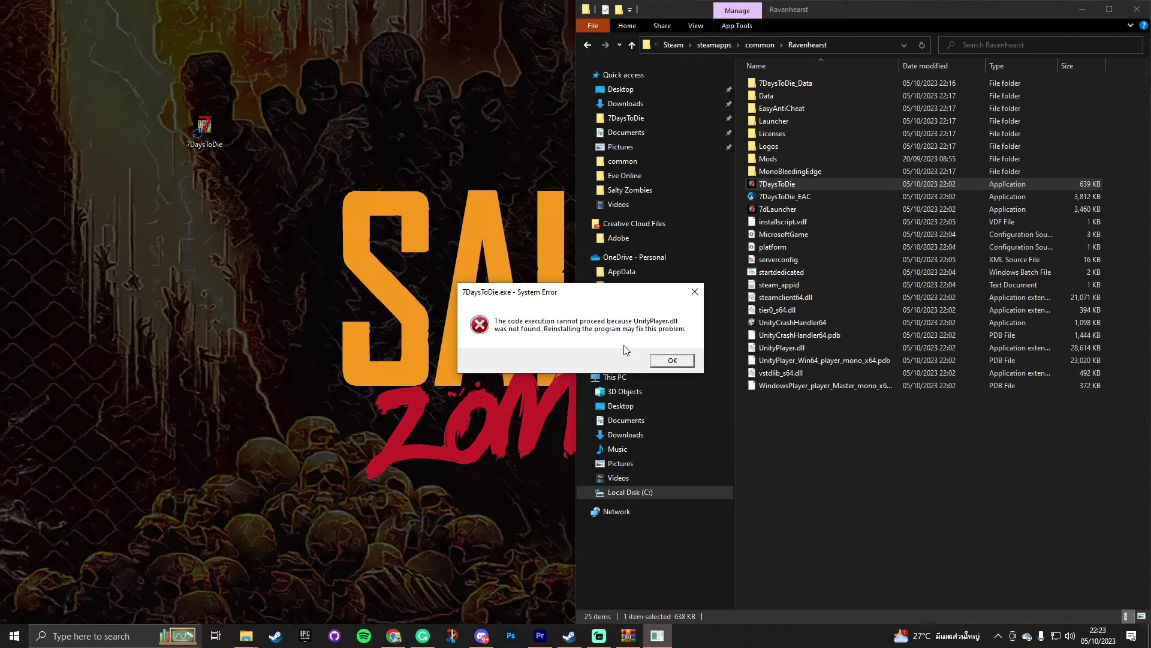
Close the system error and delete the 7DaysToDie item from the desktop
left_click(669, 362)
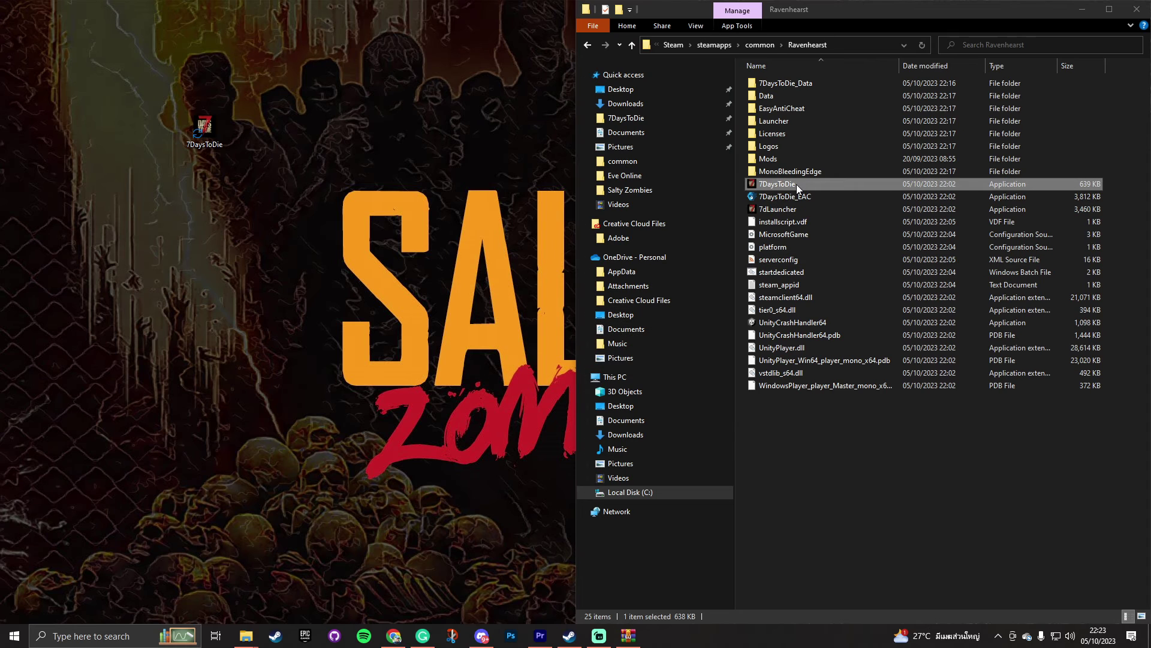
left_click_drag(97, 134, 232, 64)
key("Delete")
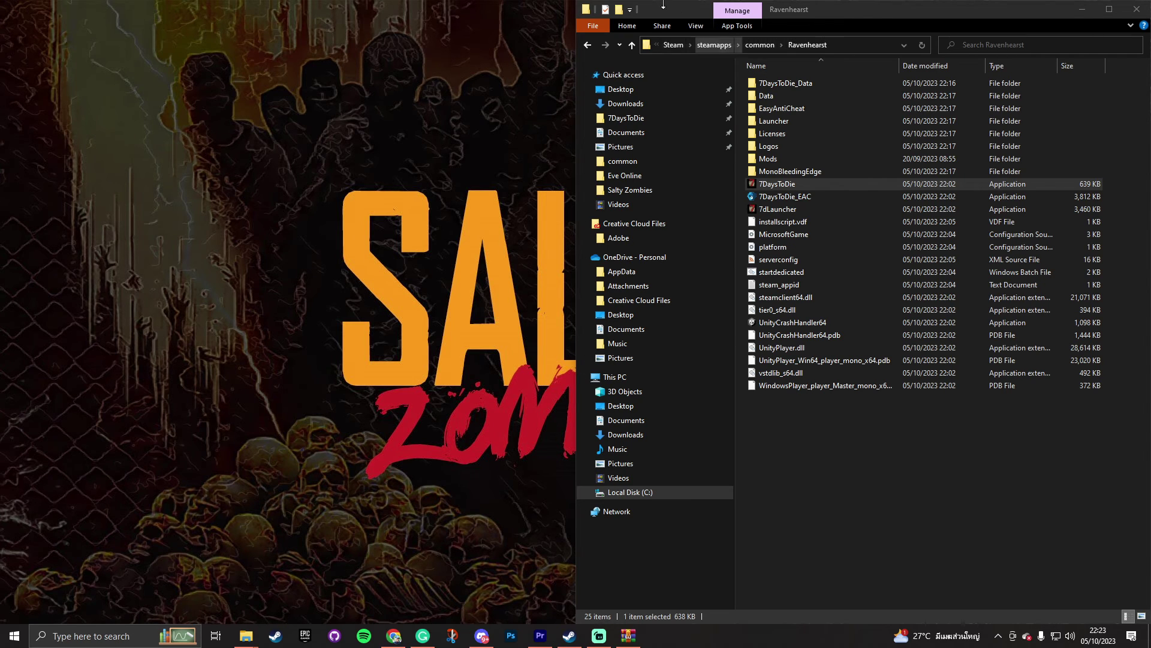
Copy the path of the 7DaysToDie application in the Ravenhearst folder
left_click(788, 183)
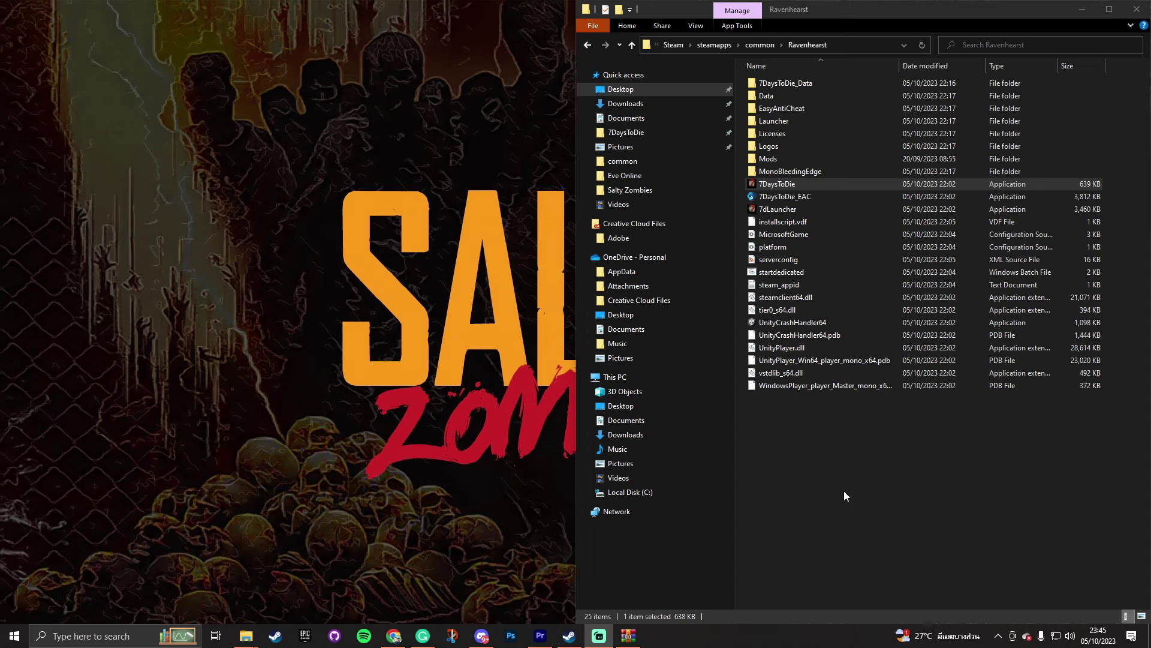
left_click(816, 186)
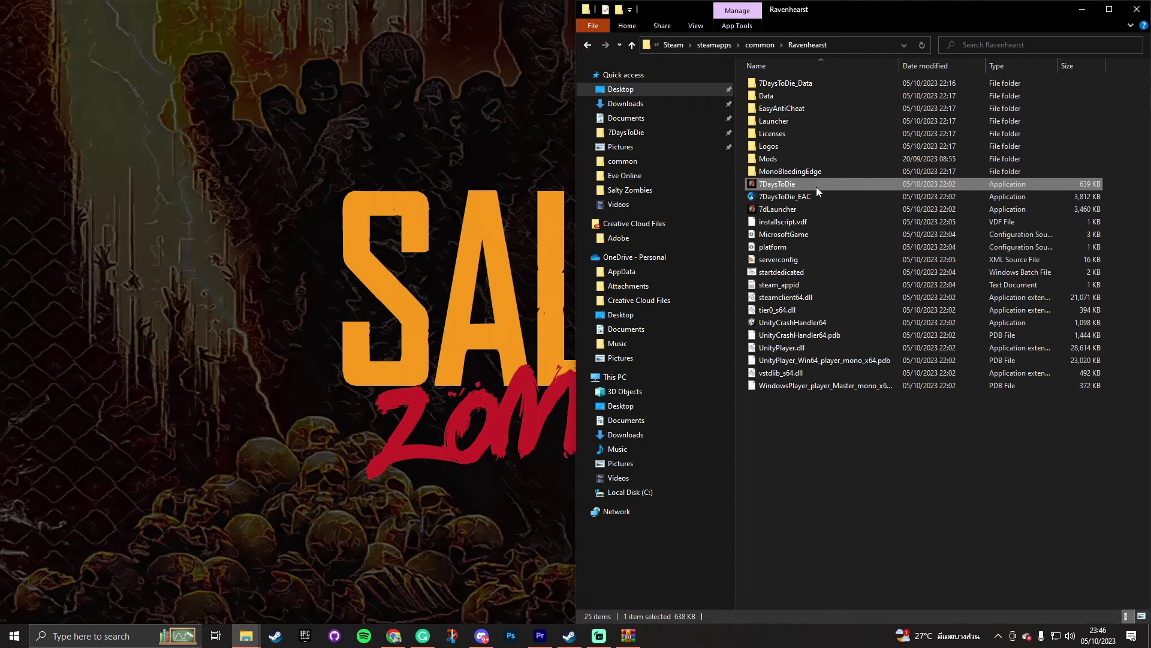
left_click(625, 26)
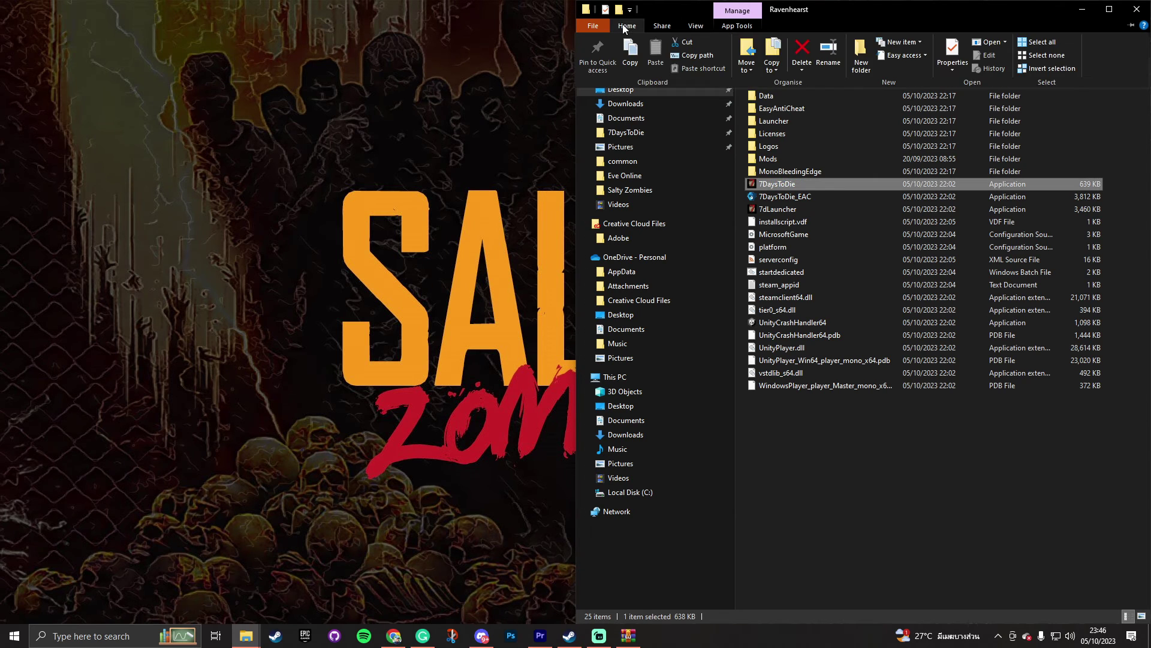
left_click(692, 53)
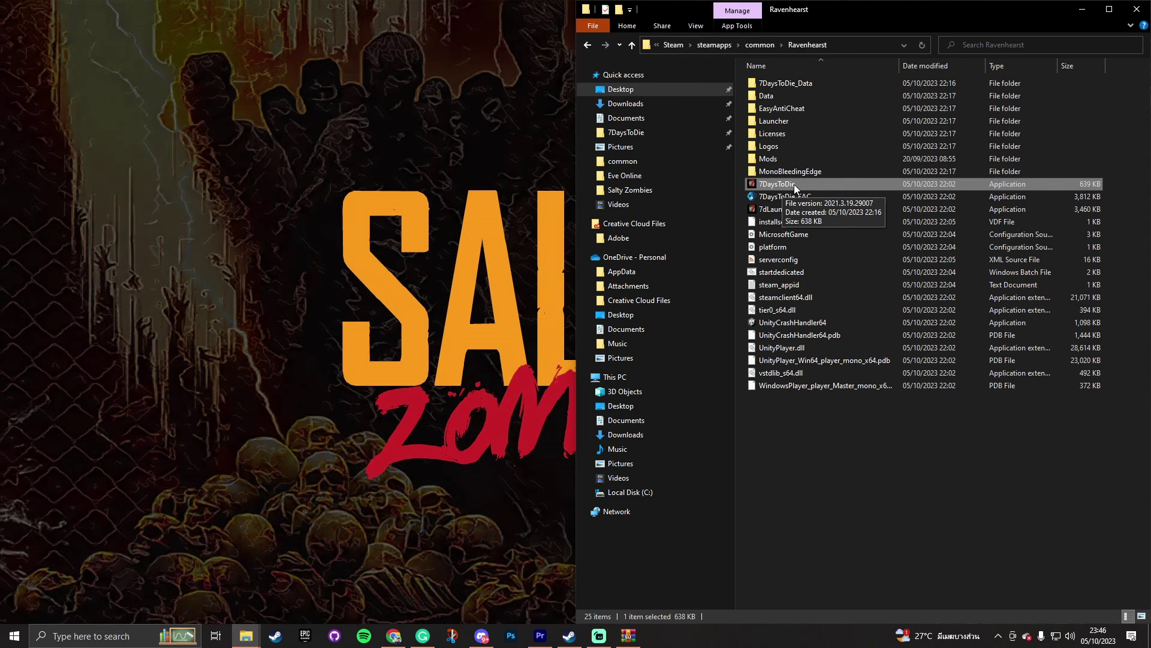
Create a desktop shortcut to the copied path, Steam\steamapps\common\Ravenhearst\7DaysToDie.exe, and name it Ravenhearst
right_click(289, 190)
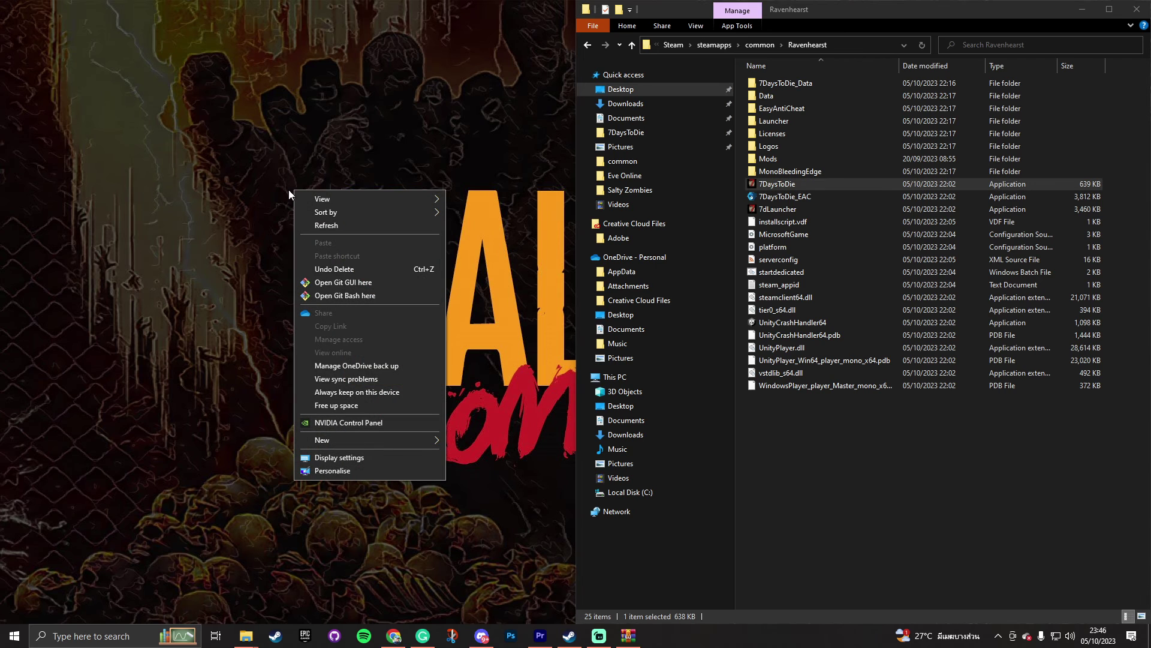
mouse_move(350, 440)
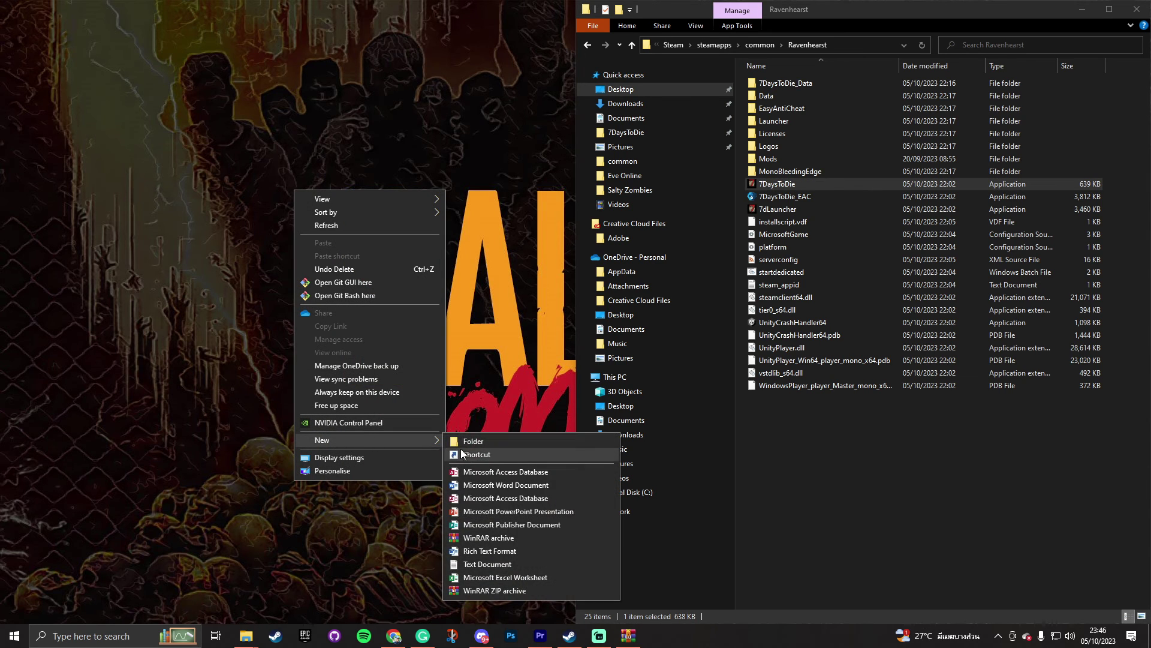
left_click(459, 454)
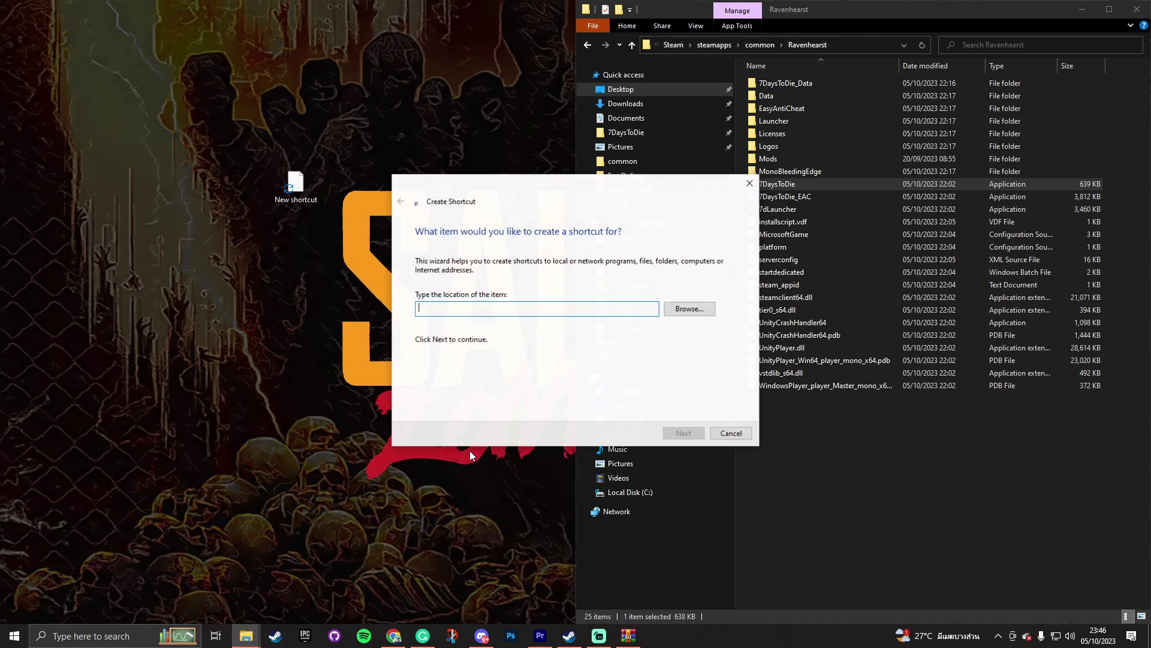
right_click(465, 311)
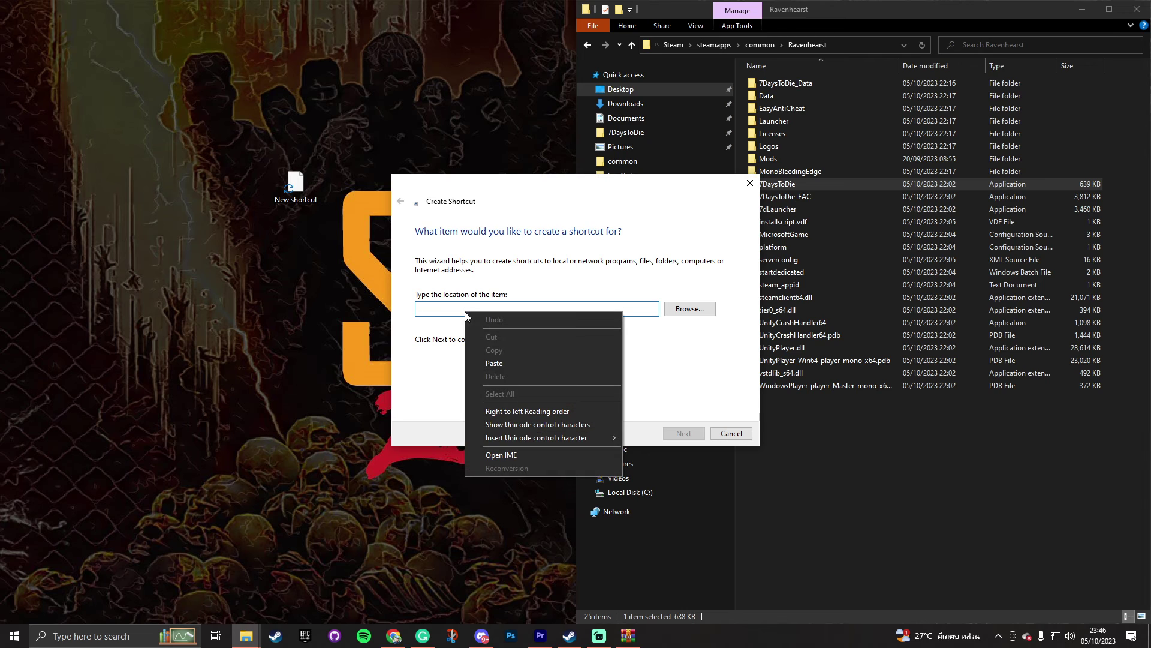
left_click(491, 362)
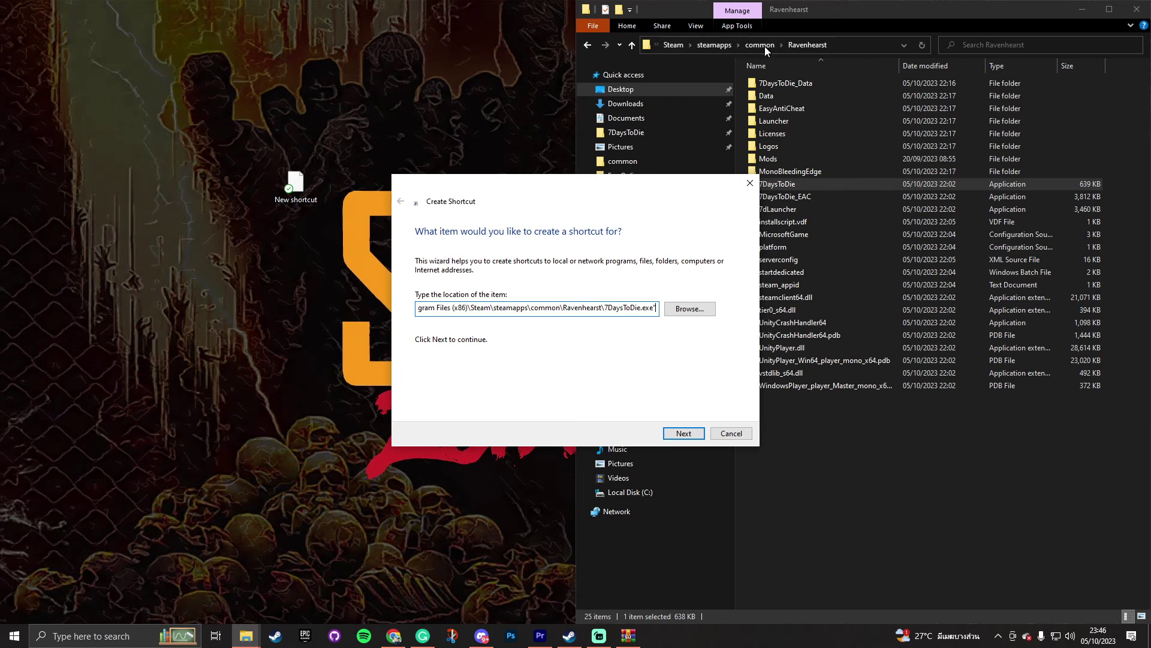
left_click_drag(605, 308, 654, 309)
left_click(679, 435)
type("Ravenhearst")
left_click(684, 433)
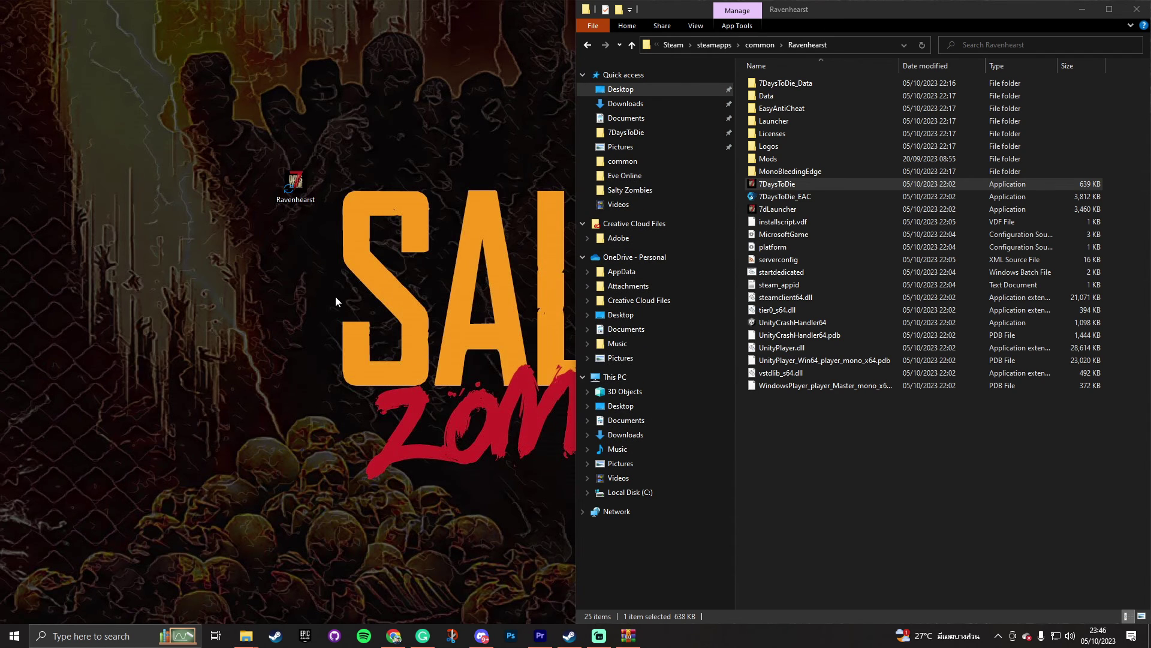
Move the Ravenhearst shortcut to the upper edge of the desktop and launch the modded game from it
left_click_drag(295, 187, 306, 59)
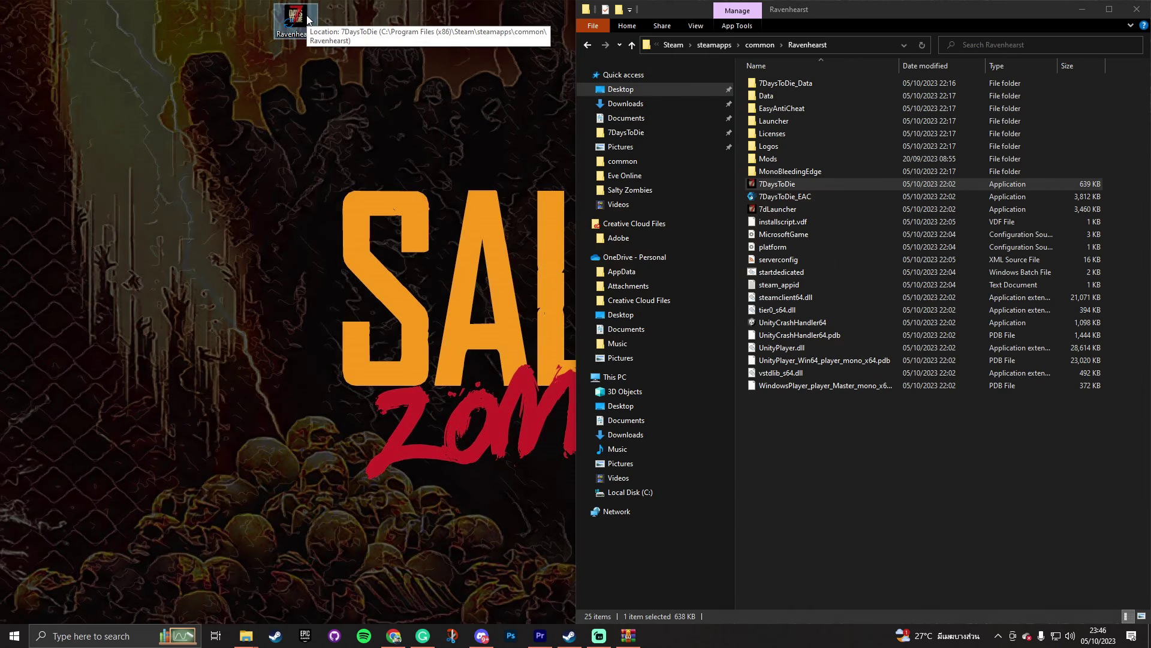
double_click(296, 19)
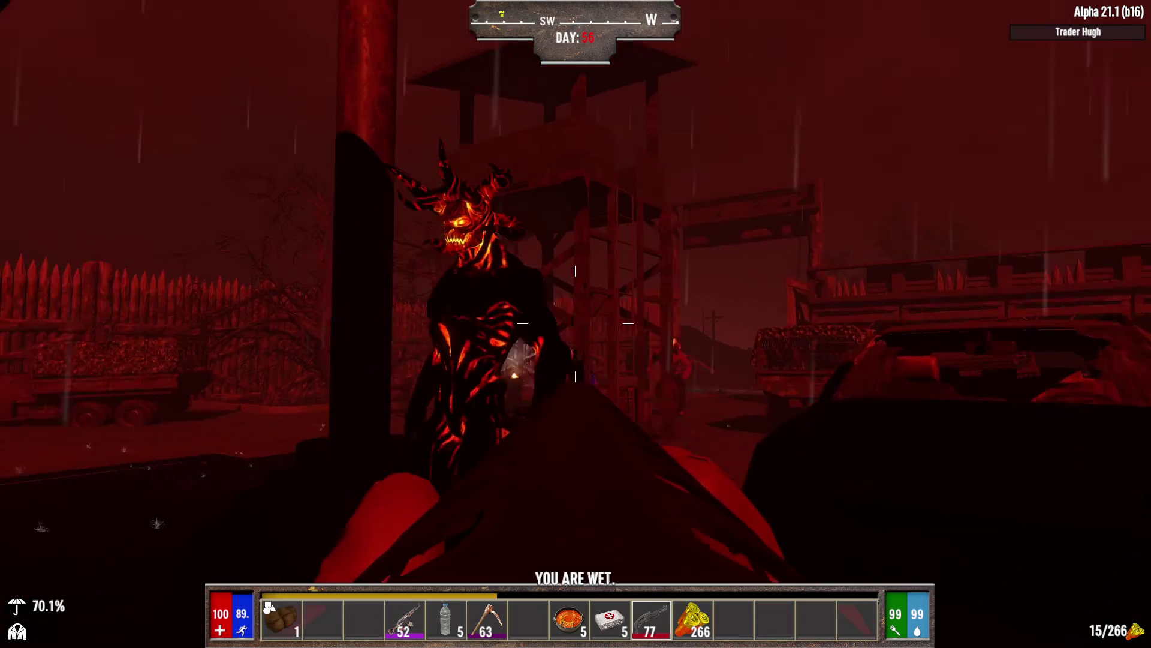
left_click(575, 323)
left_click(575, 324)
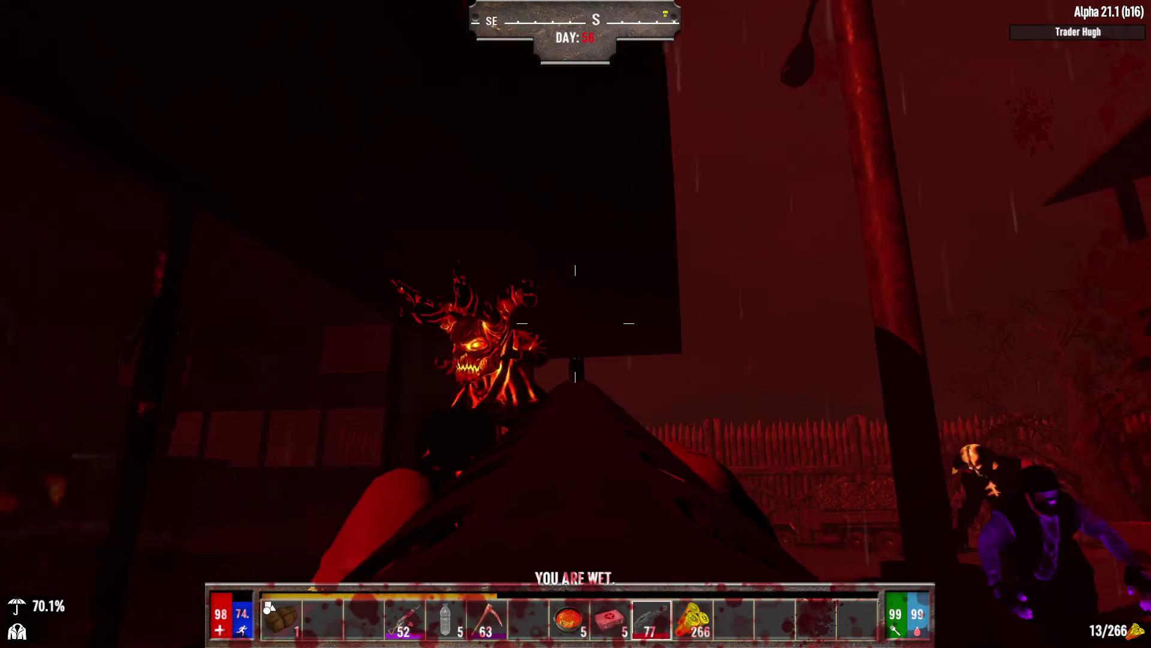
left_click(575, 323)
left_click(575, 324)
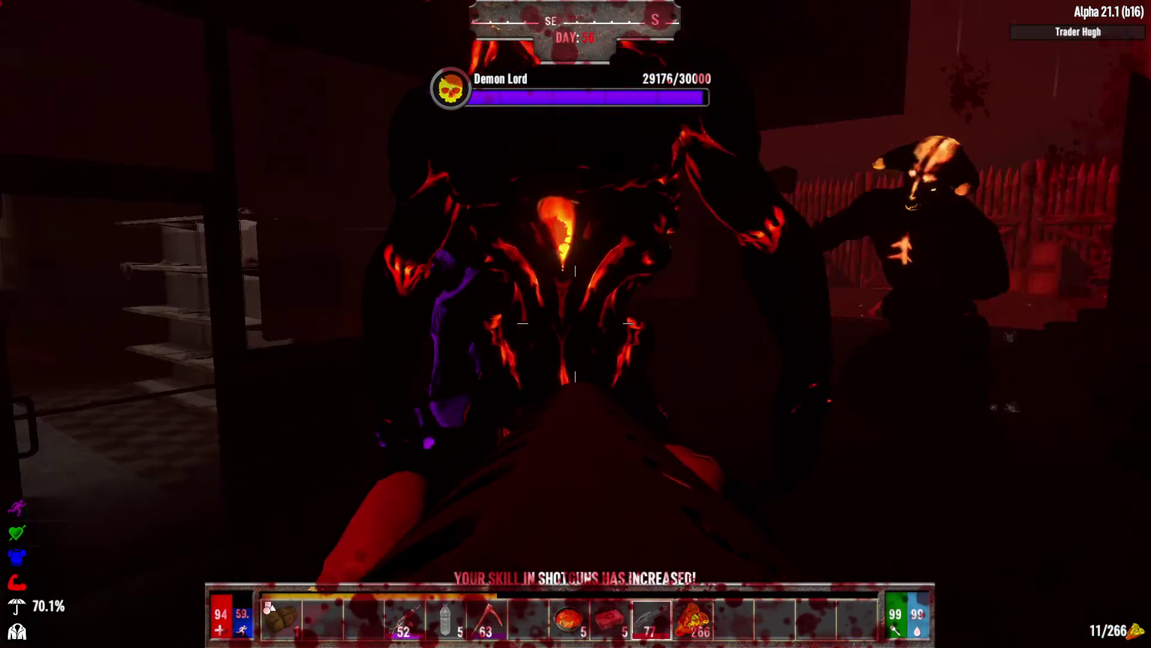
left_click(575, 324)
left_click(575, 323)
left_click(575, 323)
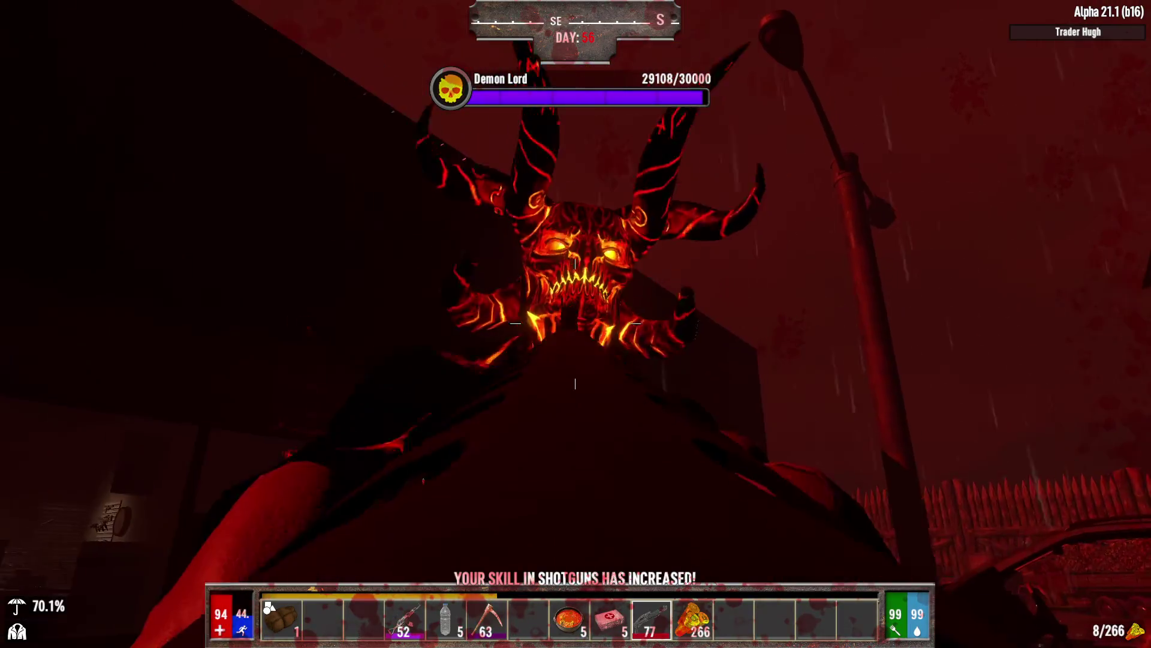
left_click(575, 324)
left_click(575, 324)
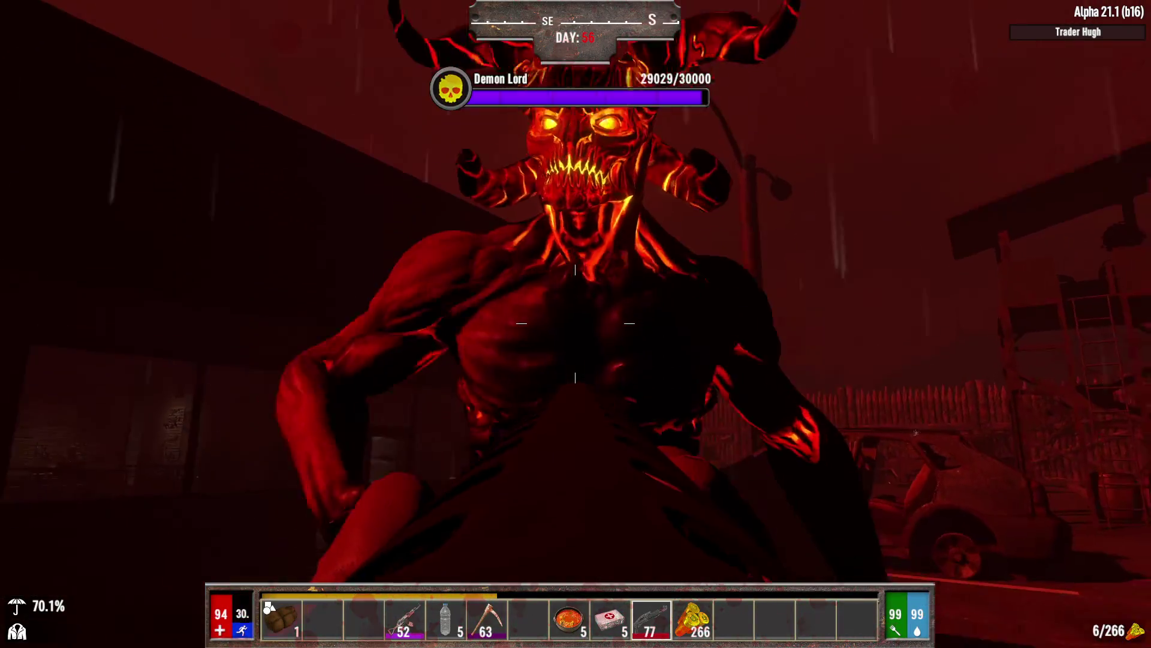
left_click(575, 324)
left_click(575, 324)
left_click(575, 324)
left_click(575, 324)
left_click(575, 324)
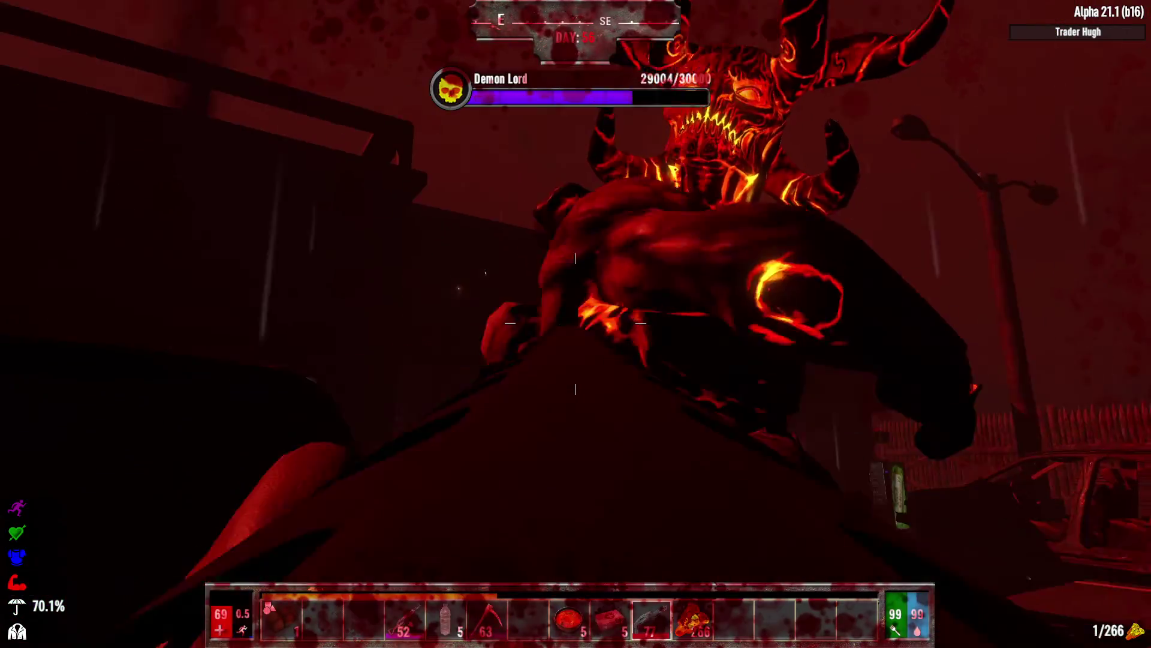
left_click(575, 324)
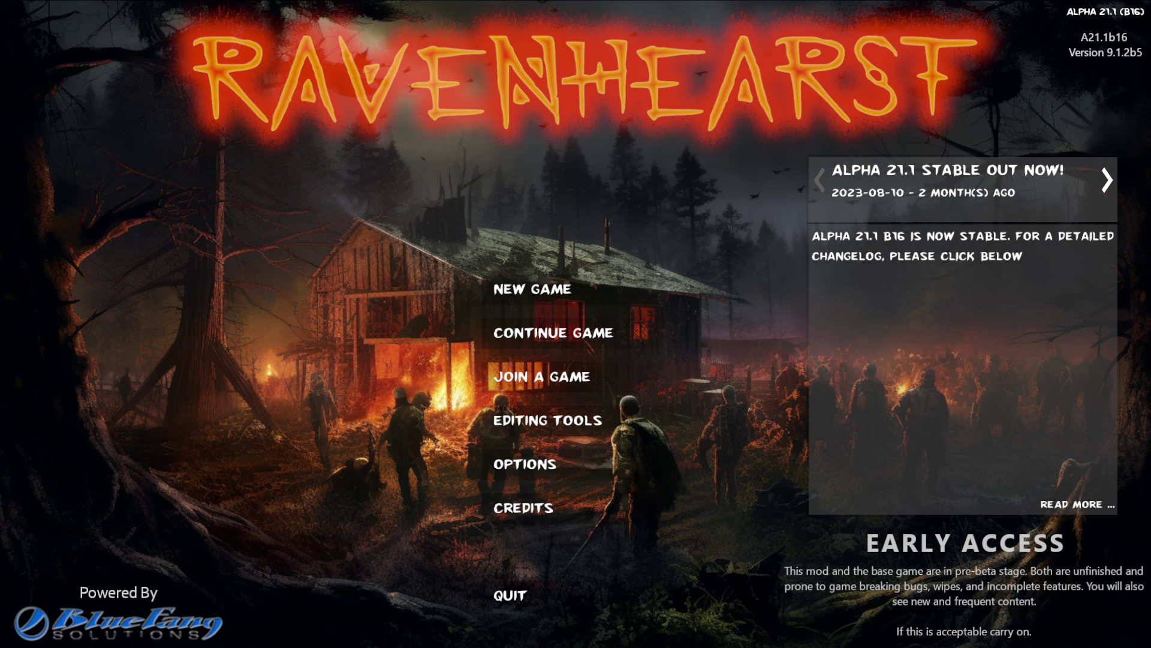
Switch to Chrome and place the saltyzombies.com 7 Days To Die overhaul mods page beside the Ravenhearst game
key("alt+Tab")
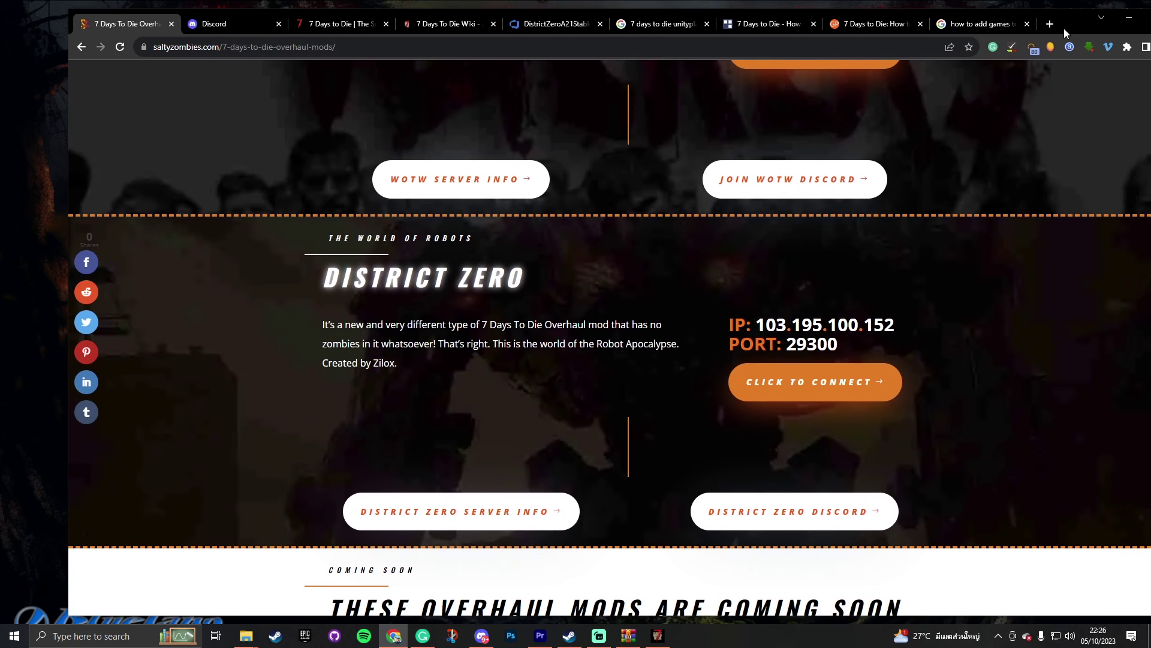
scroll(494, 485, "up", 6)
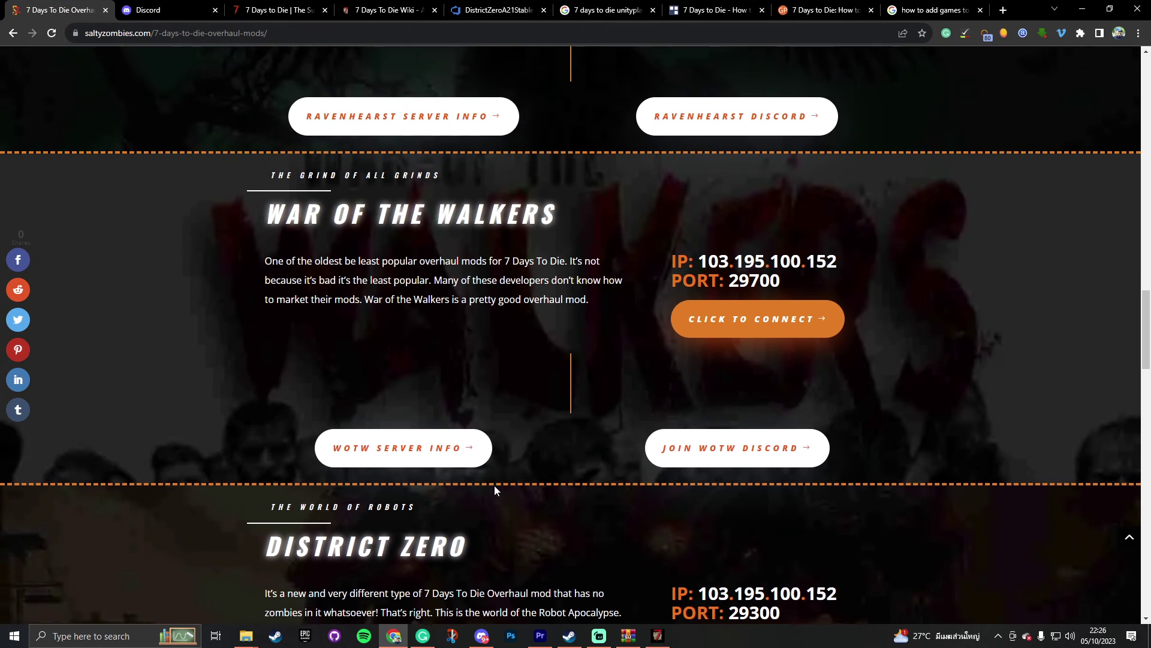
scroll(490, 470, "up", 12)
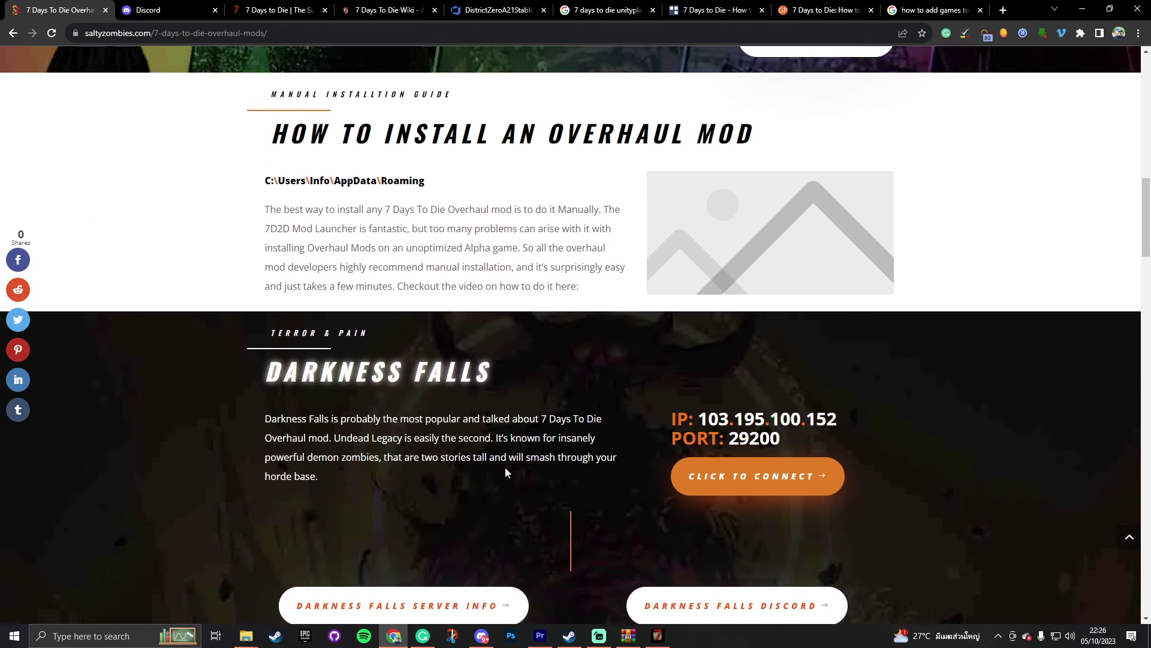
scroll(480, 443, "down", 5)
scroll(458, 423, "down", 5)
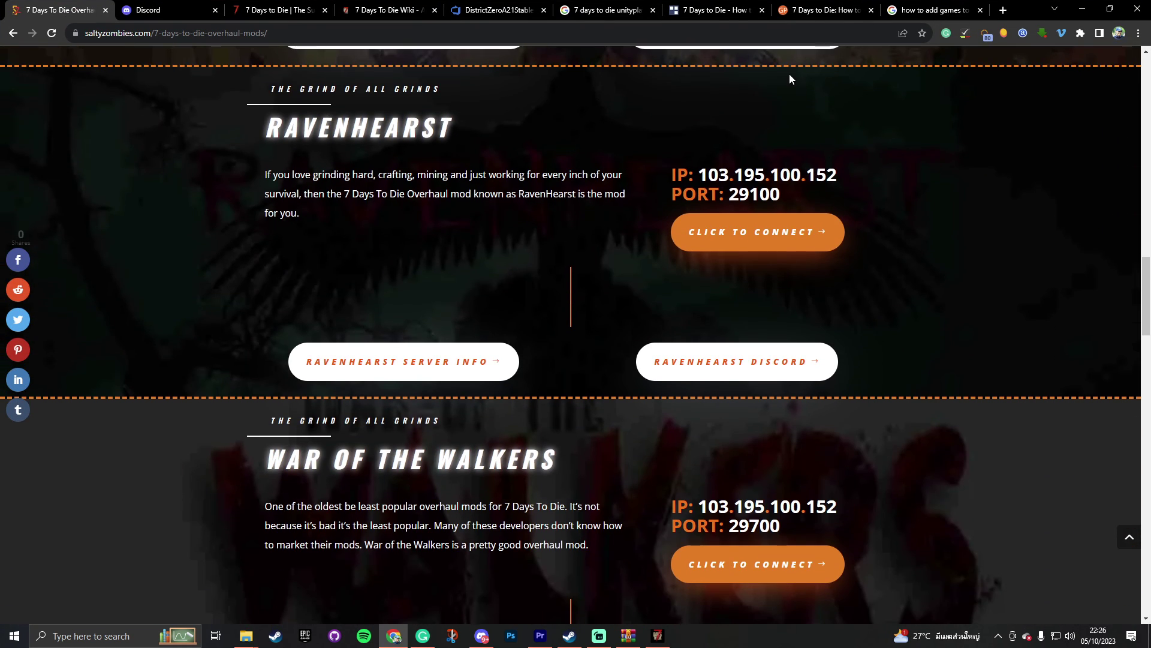
key("super+Right")
Open the Ravenhearst server connection, 103.195.100.152 port 29100, from the overhaul mods page in Steam
scroll(746, 224, "up", 15)
scroll(746, 224, "down", 9)
scroll(746, 224, "up", 2)
scroll(743, 297, "down", 9)
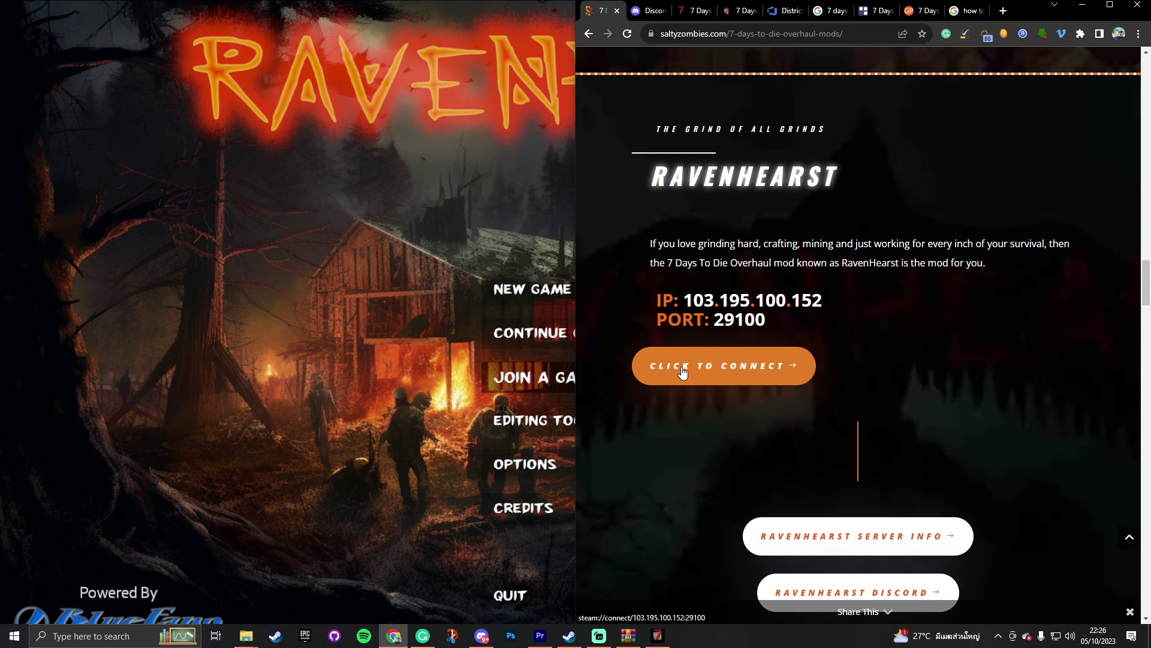
left_click(682, 371)
left_click(918, 138)
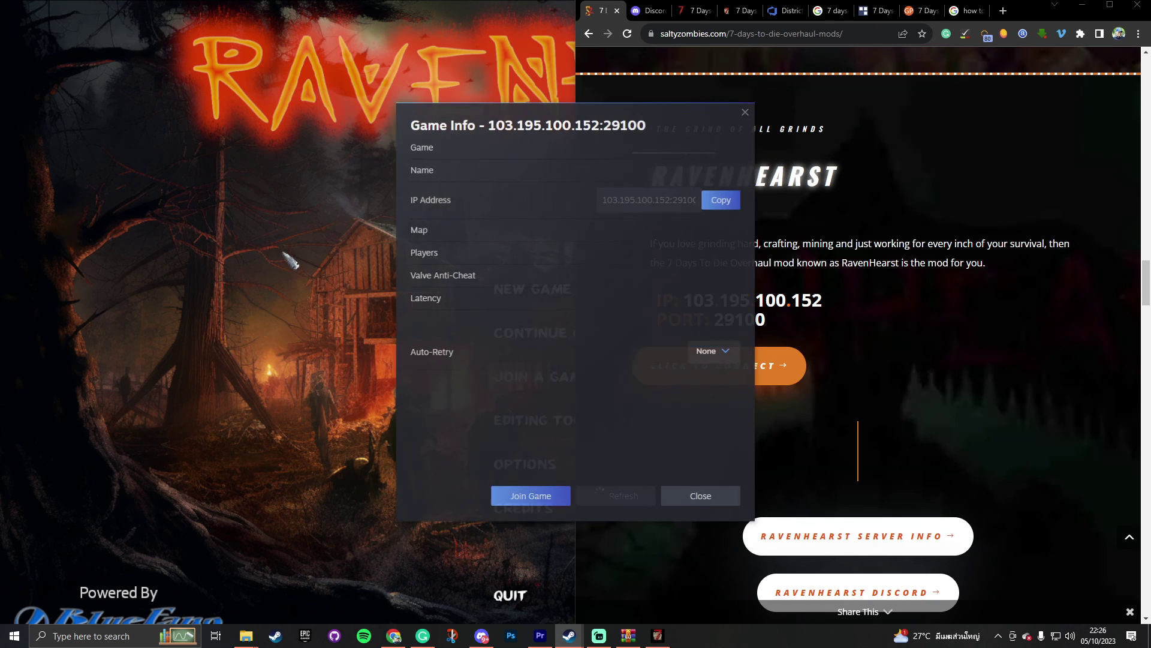